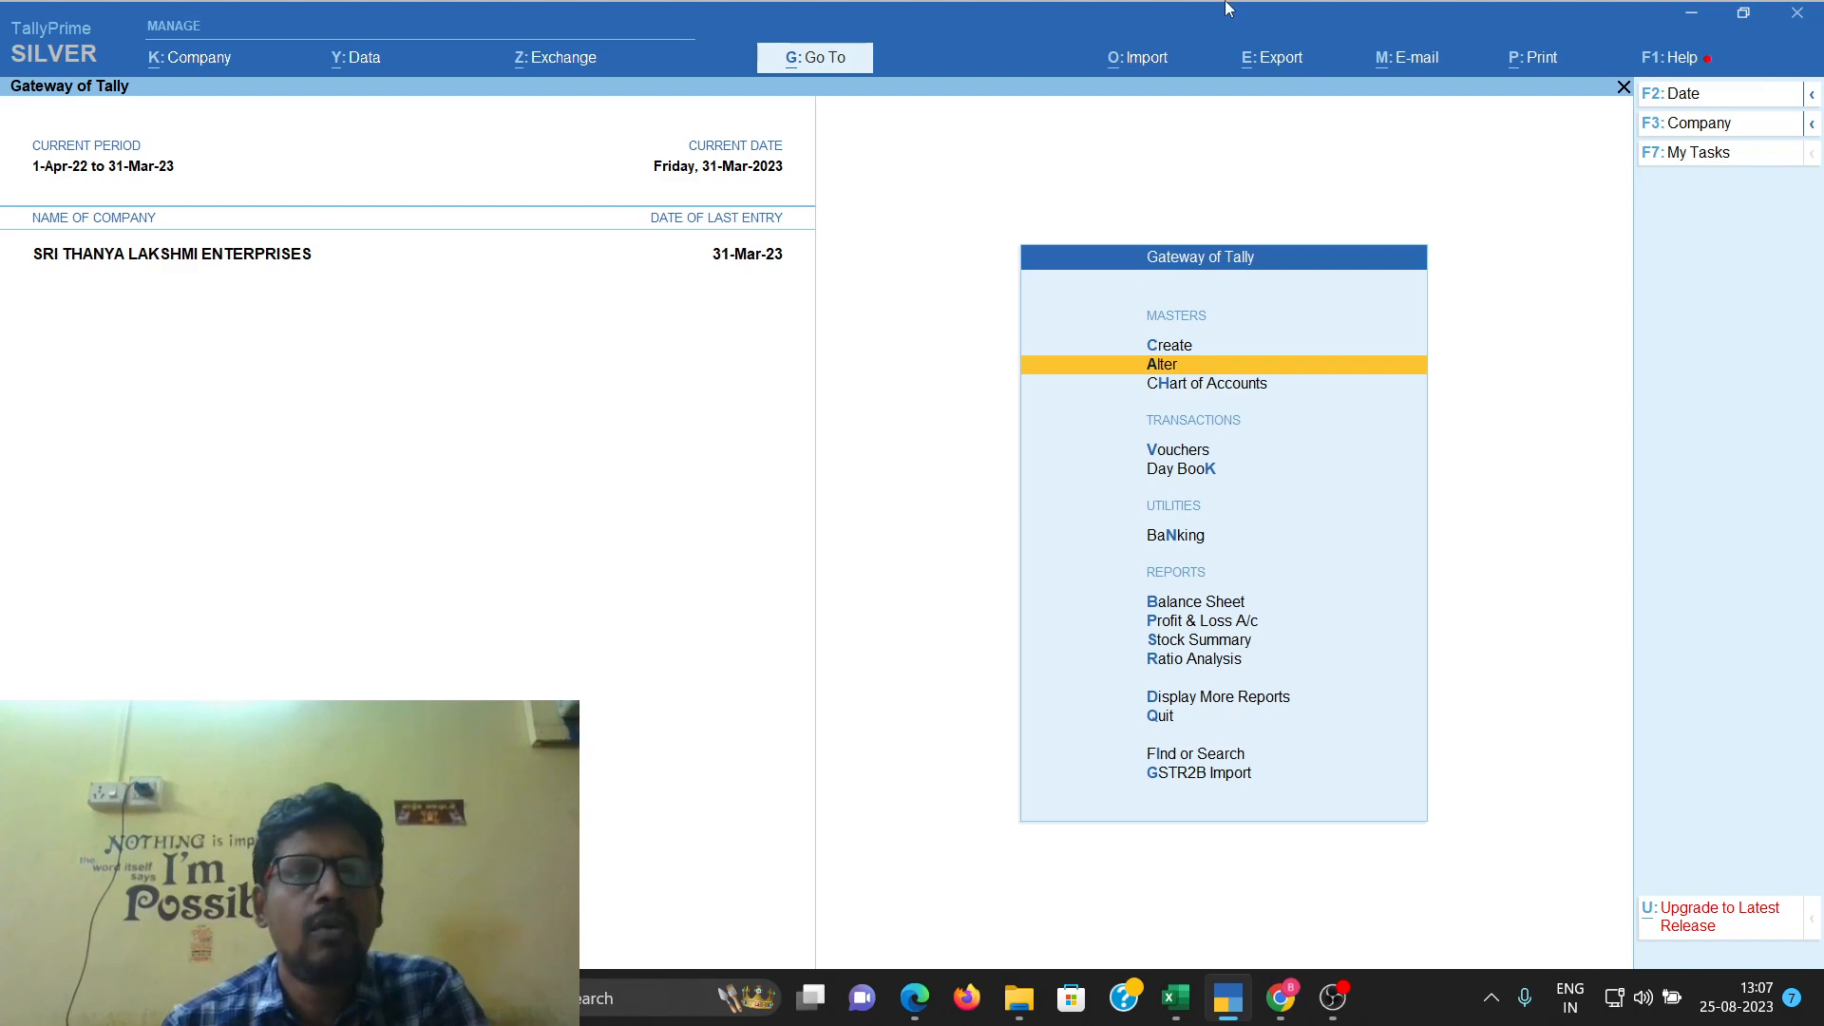
# Open the company's GST registration details through the Enable Goods and Services Tax (GST) option in the company features
pyautogui.click(220, 65)
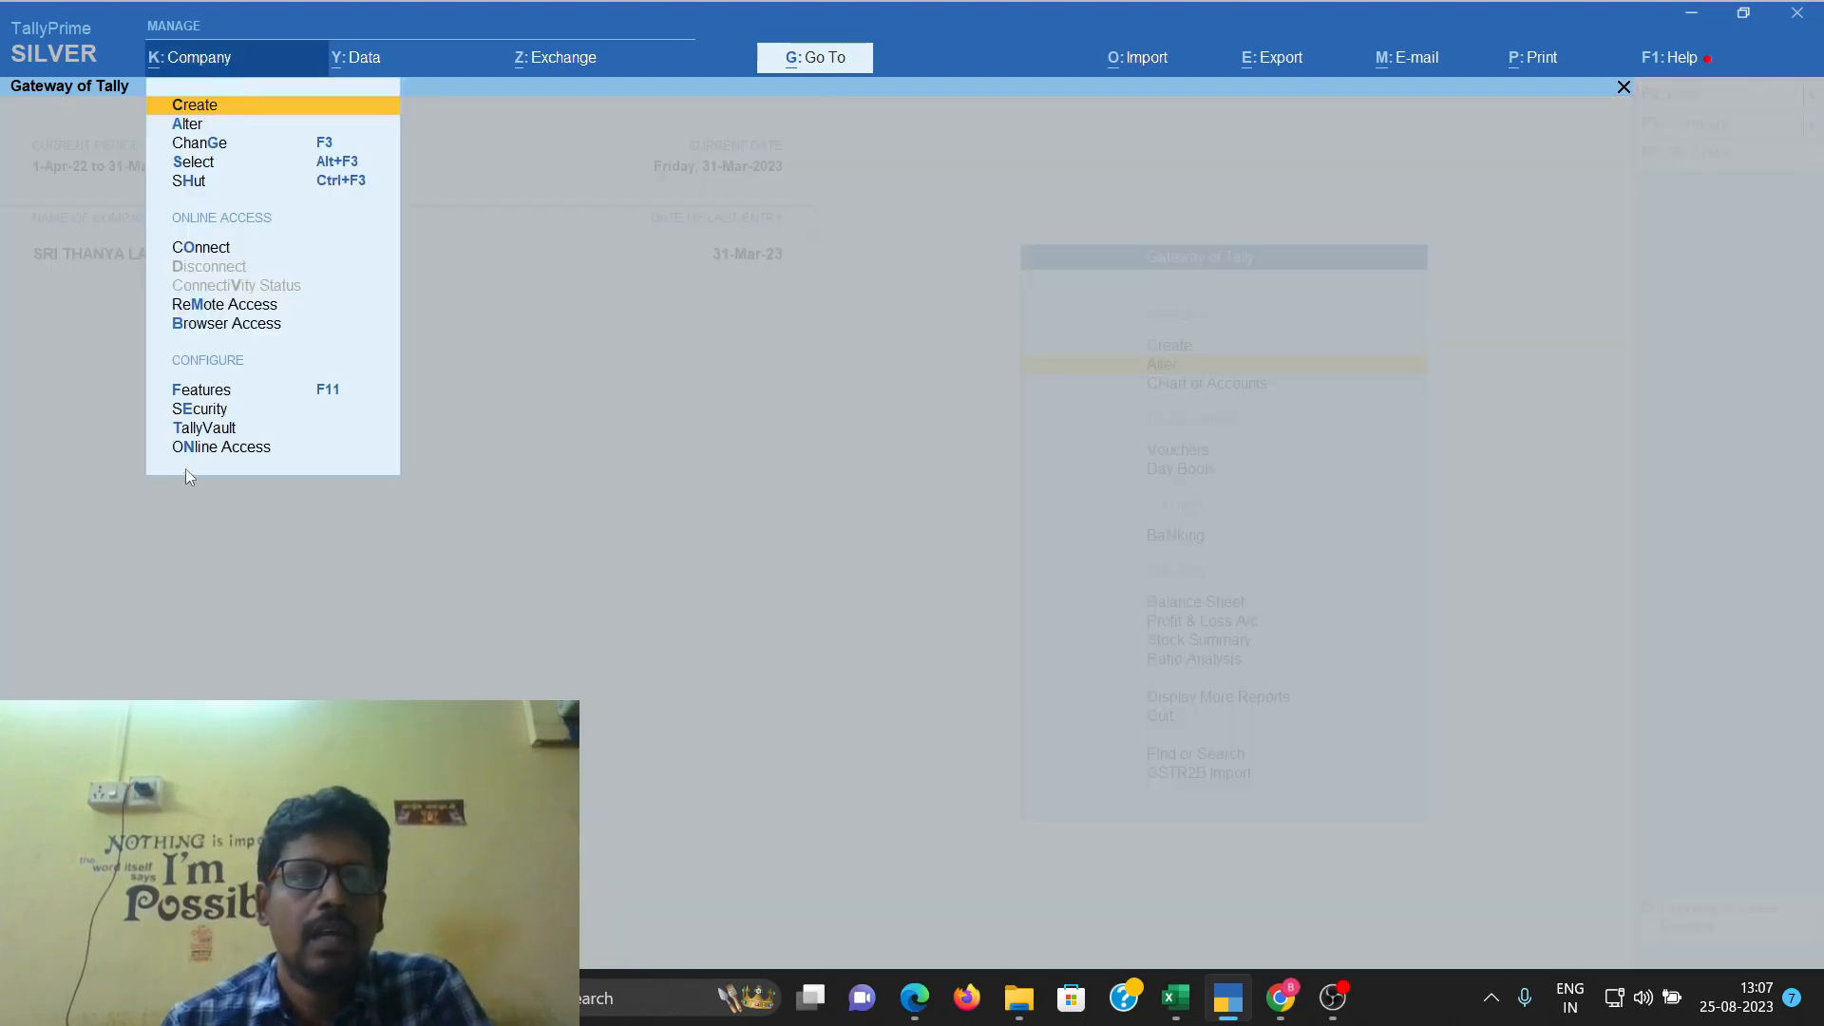
pyautogui.click(233, 392)
pyautogui.press('Return')
pyautogui.press('Return')
pyautogui.press('Return')
pyautogui.press('Return')
pyautogui.press('Return')
pyautogui.press('Return')
pyautogui.press('Return')
pyautogui.press('Return')
pyautogui.press('Return')
pyautogui.press('Return')
pyautogui.press('Return')
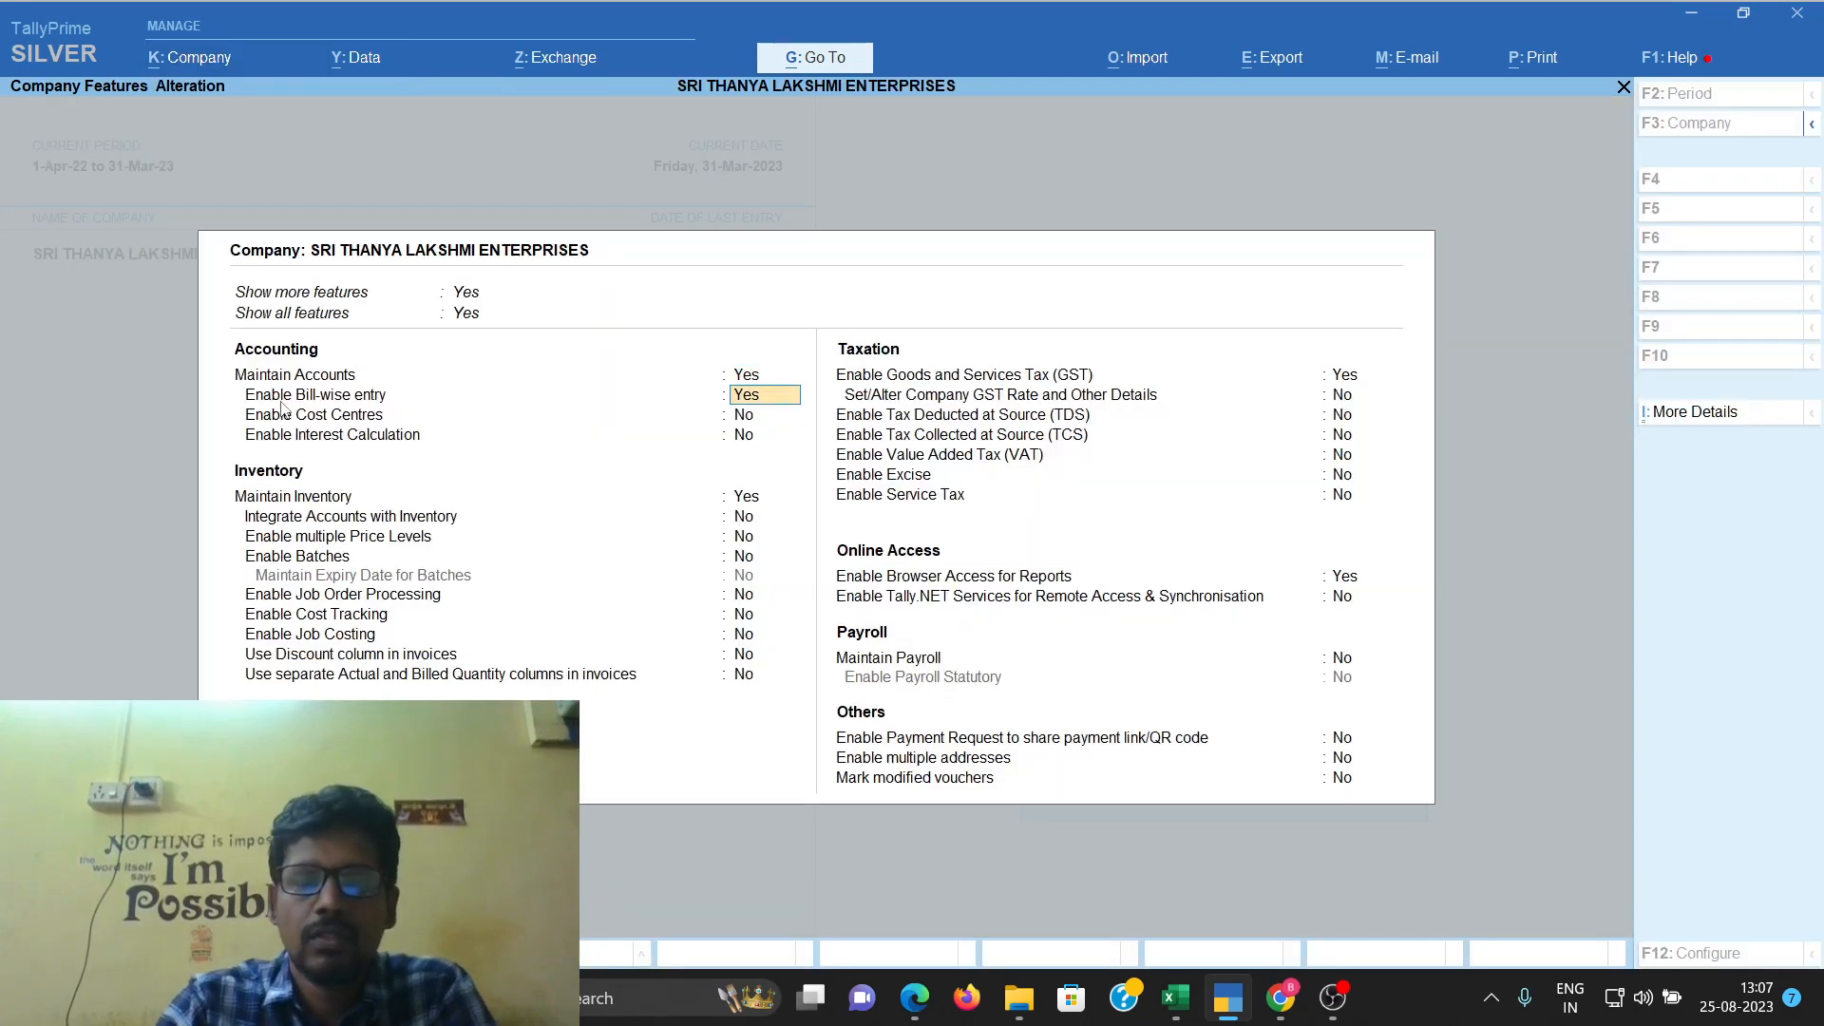
pyautogui.press('Return')
pyautogui.press('Return')
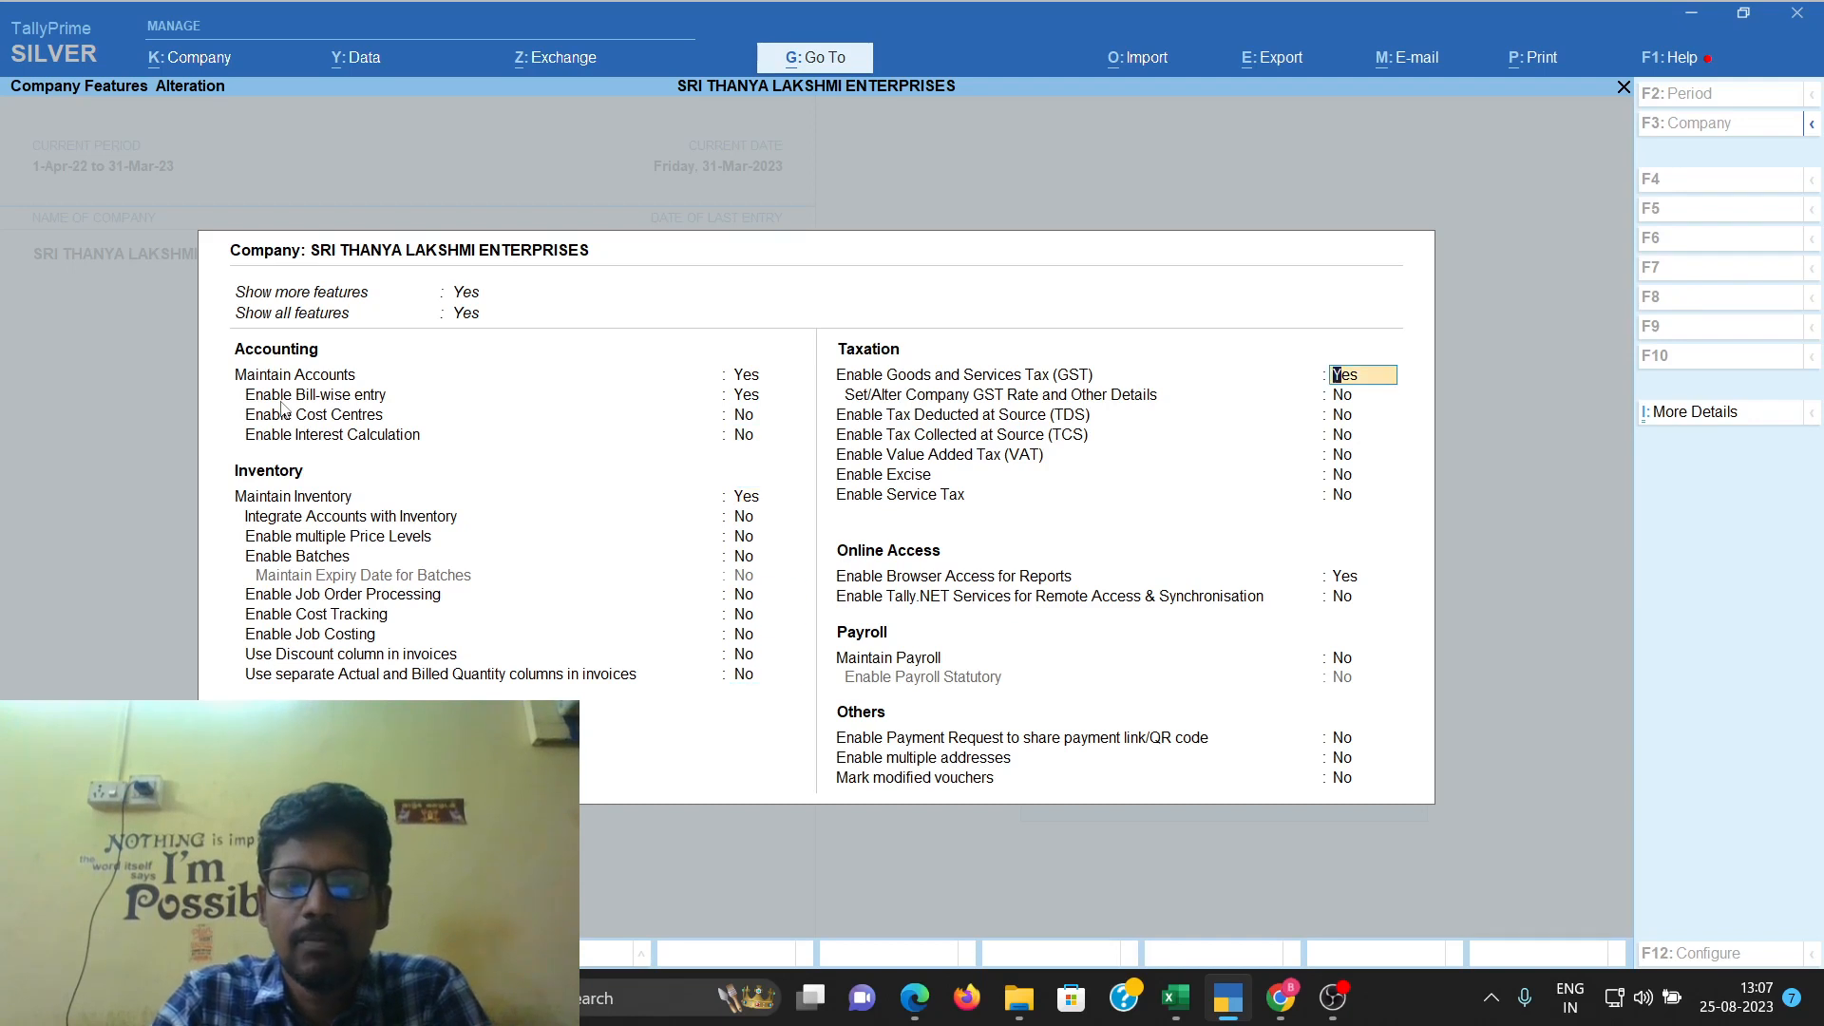
pyautogui.press('Return')
pyautogui.press('Return')
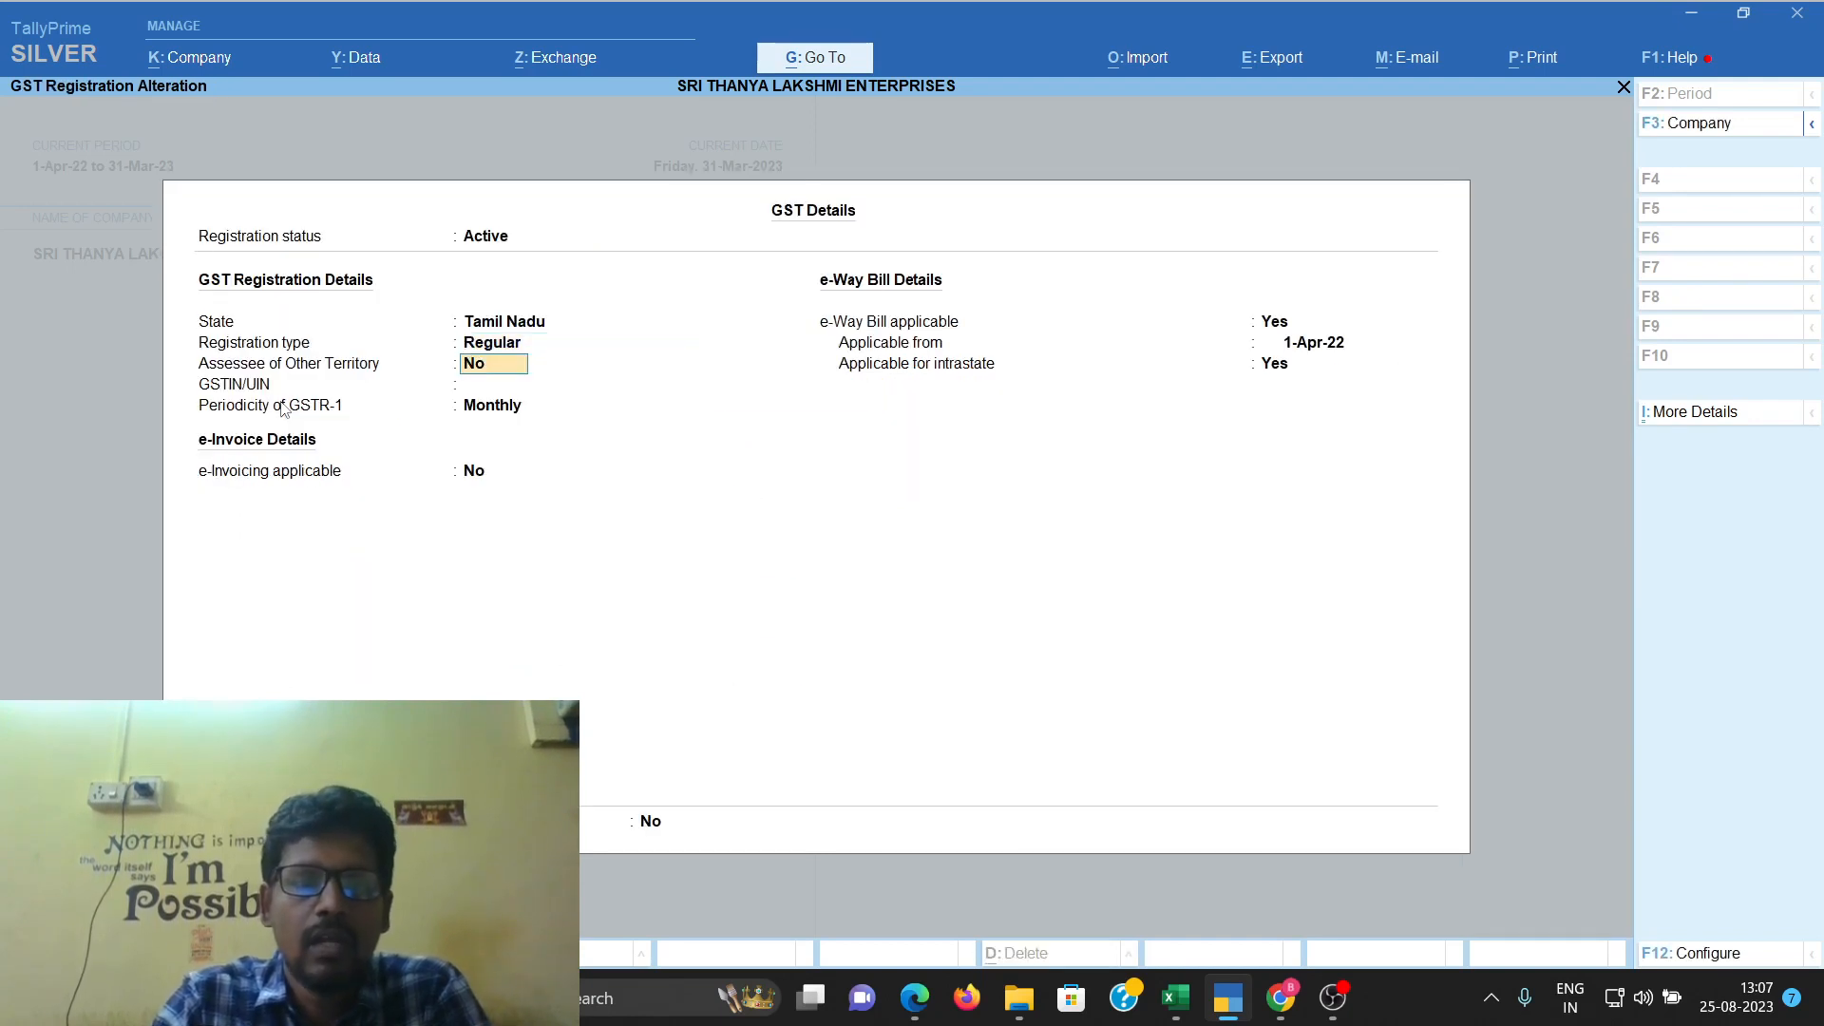
# Copy the company's GSTIN from the GST portal dashboard in the browser and enter it as GSTIN/UIN in TallyPrime's GST details
pyautogui.press('BackSpace')
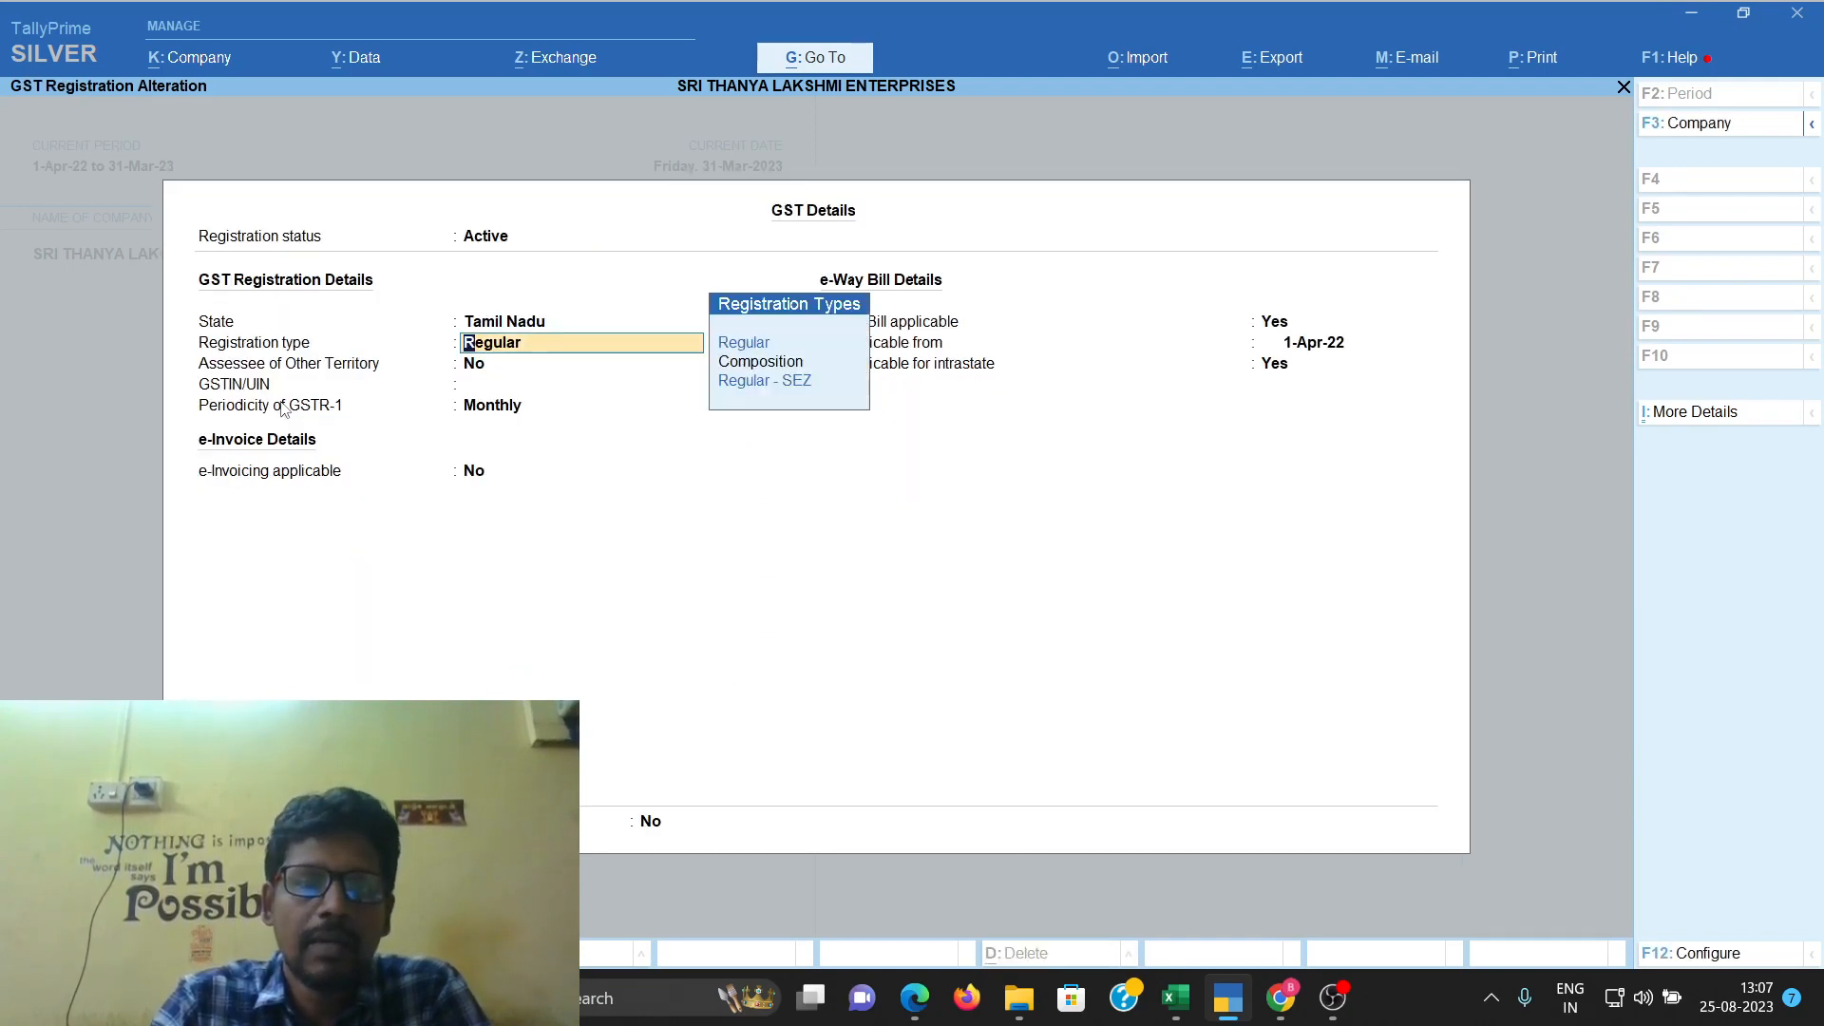
pyautogui.press('Return')
pyautogui.press('Return')
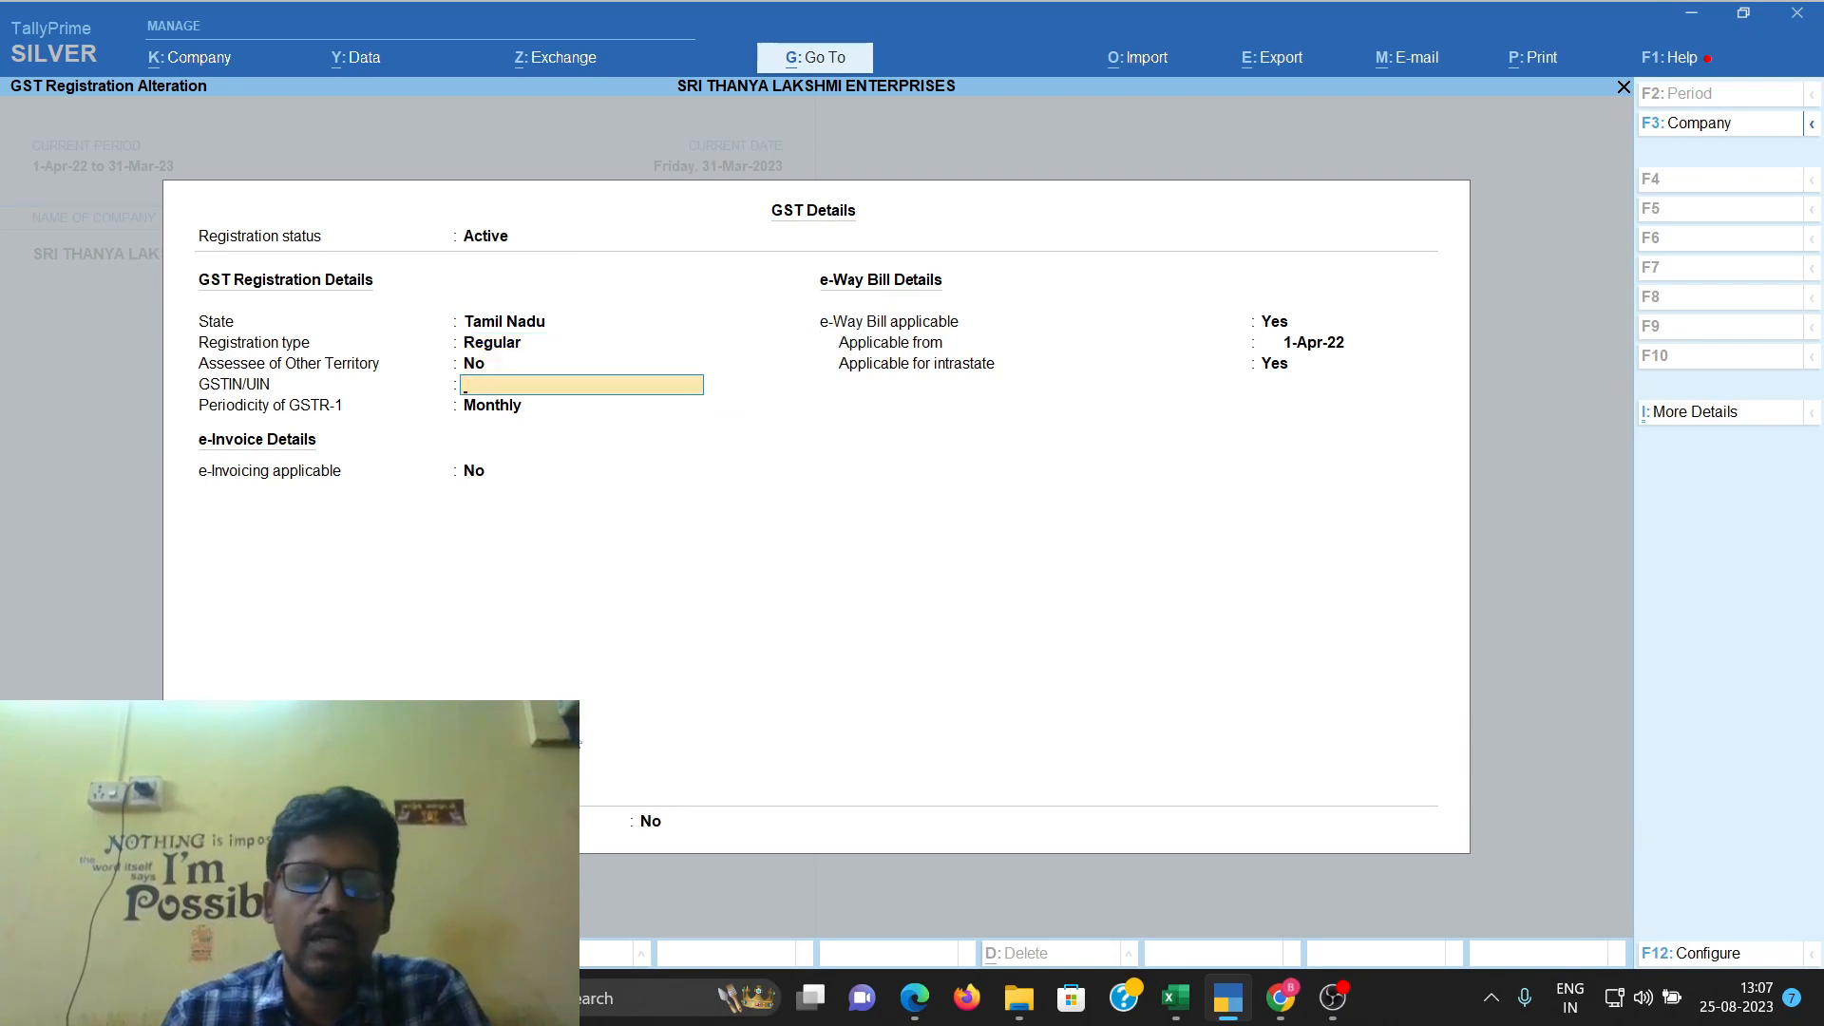
pyautogui.hotkey('alt', 'Tab')
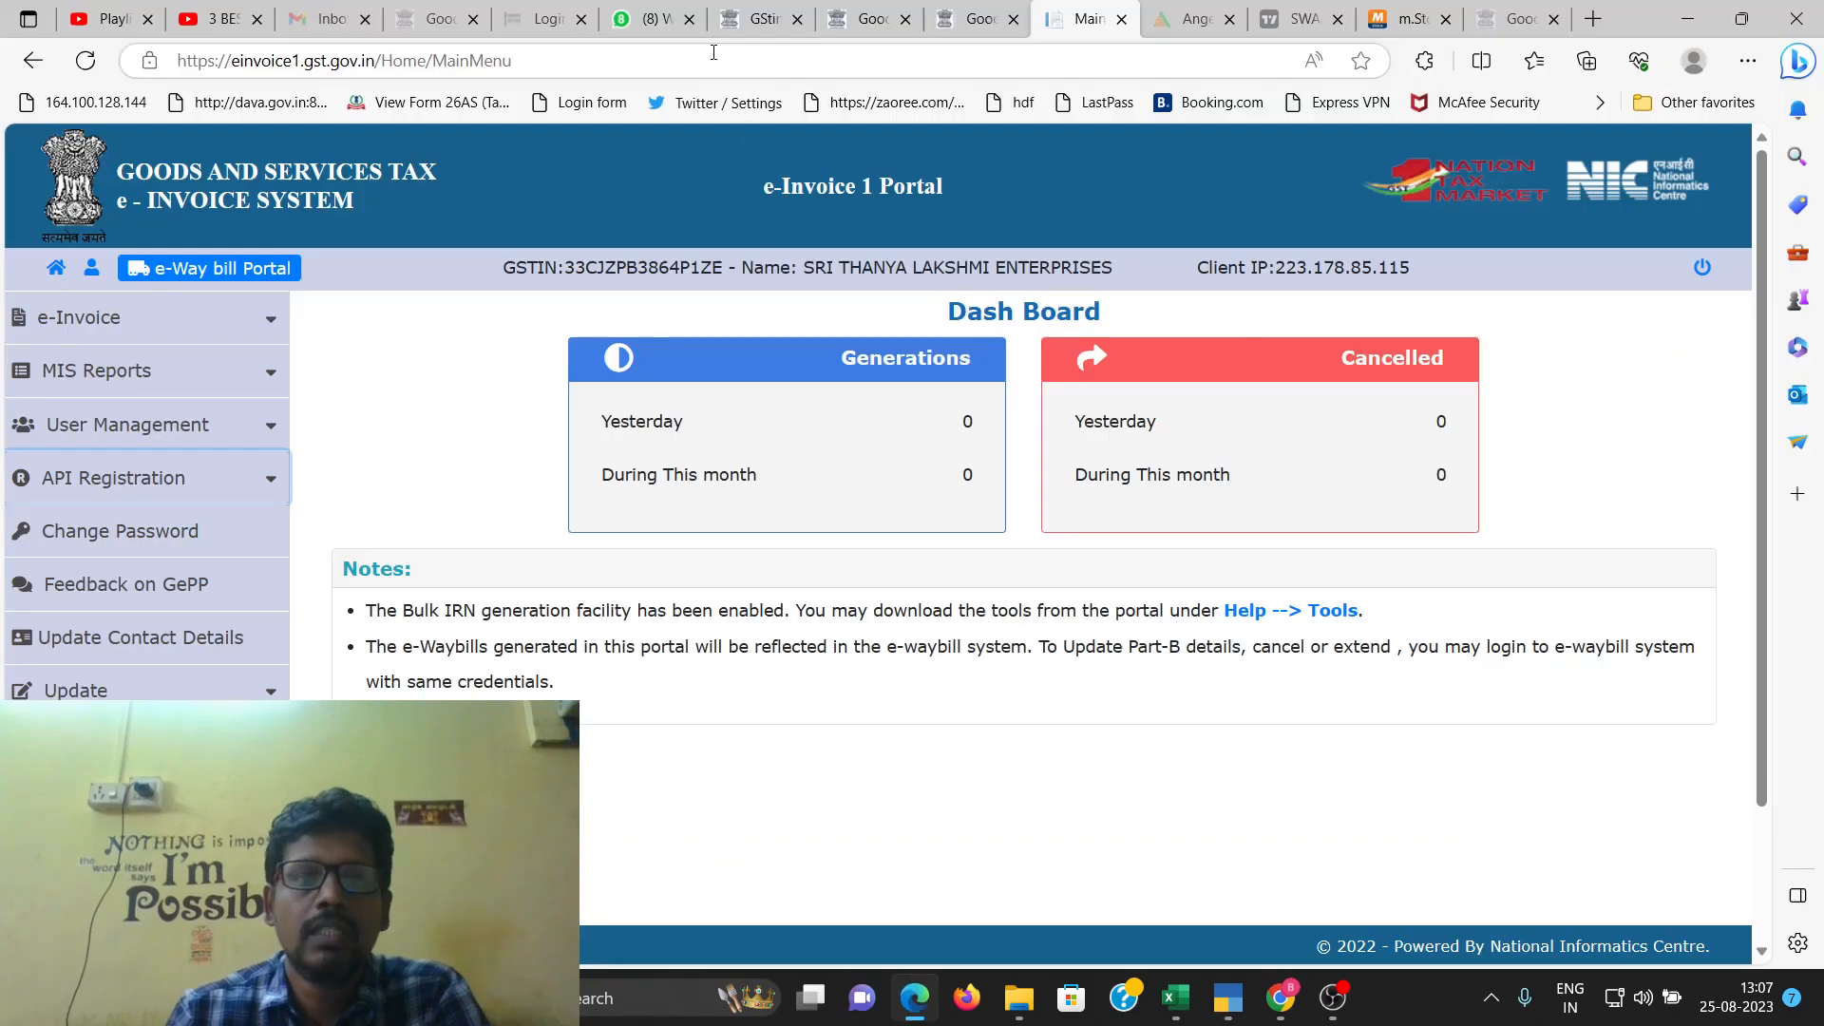
pyautogui.click(450, 12)
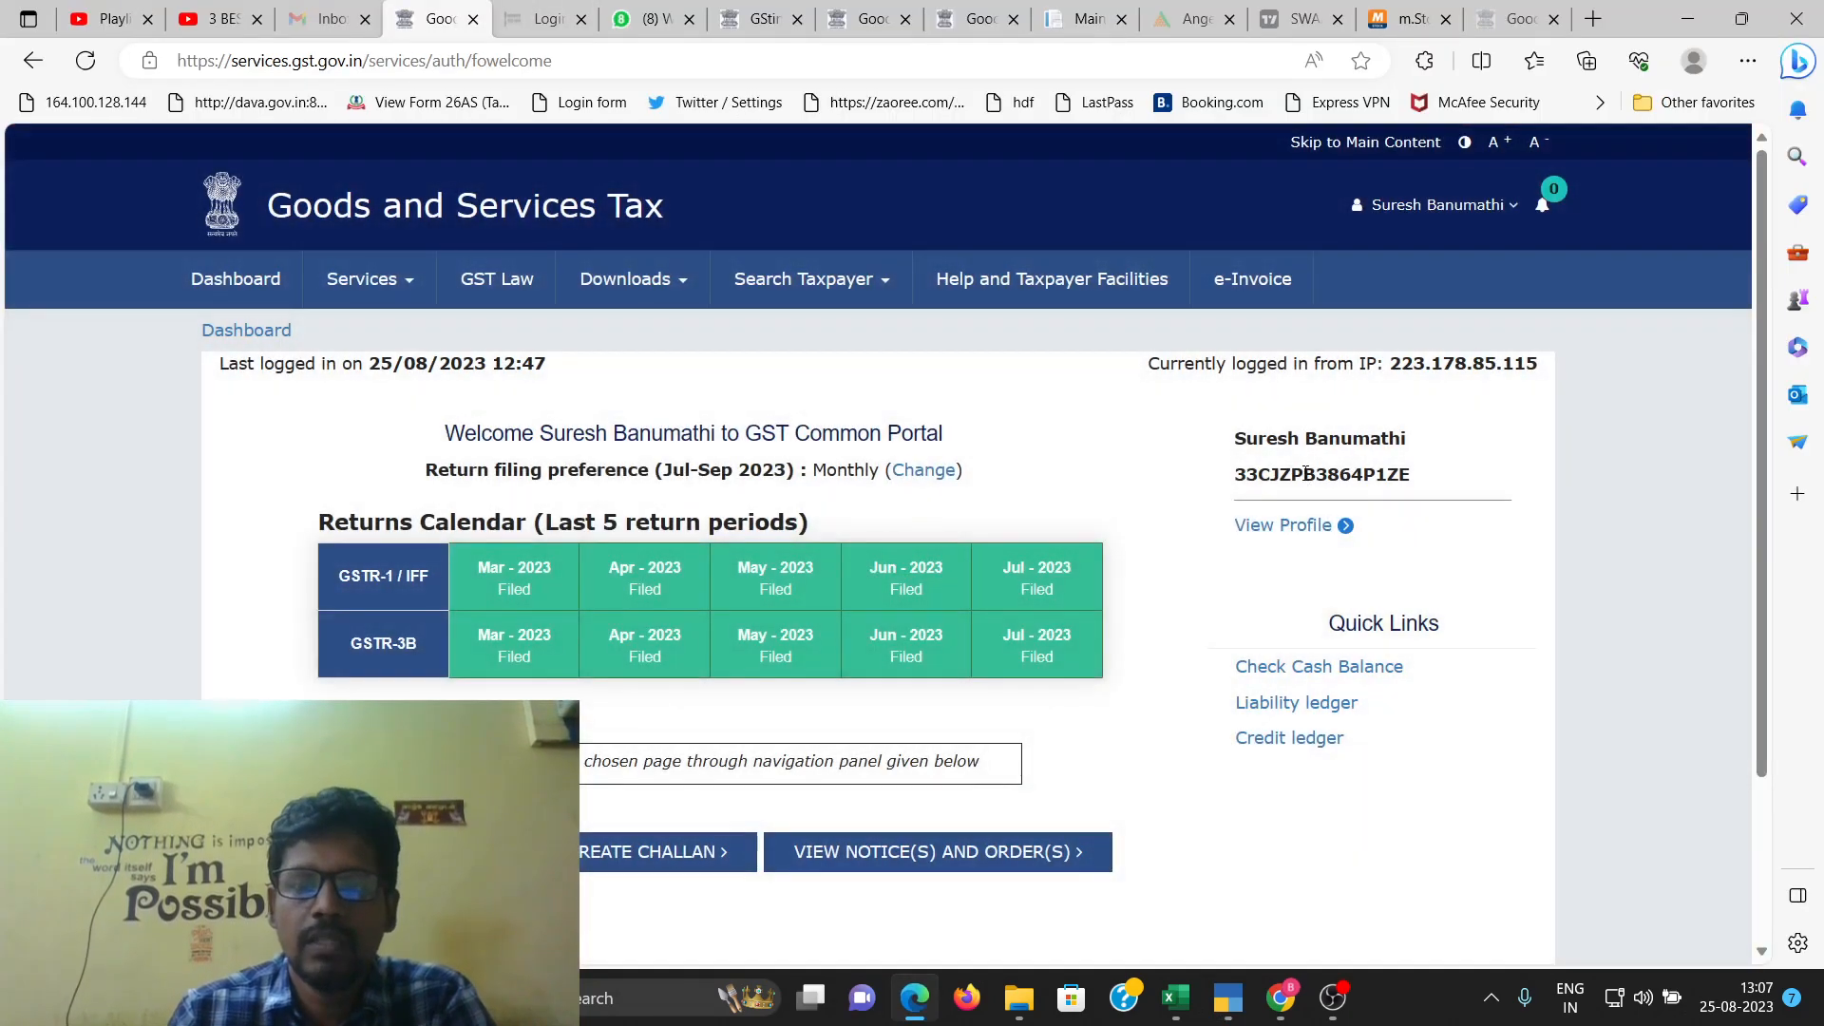
pyautogui.doubleClick(1304, 473)
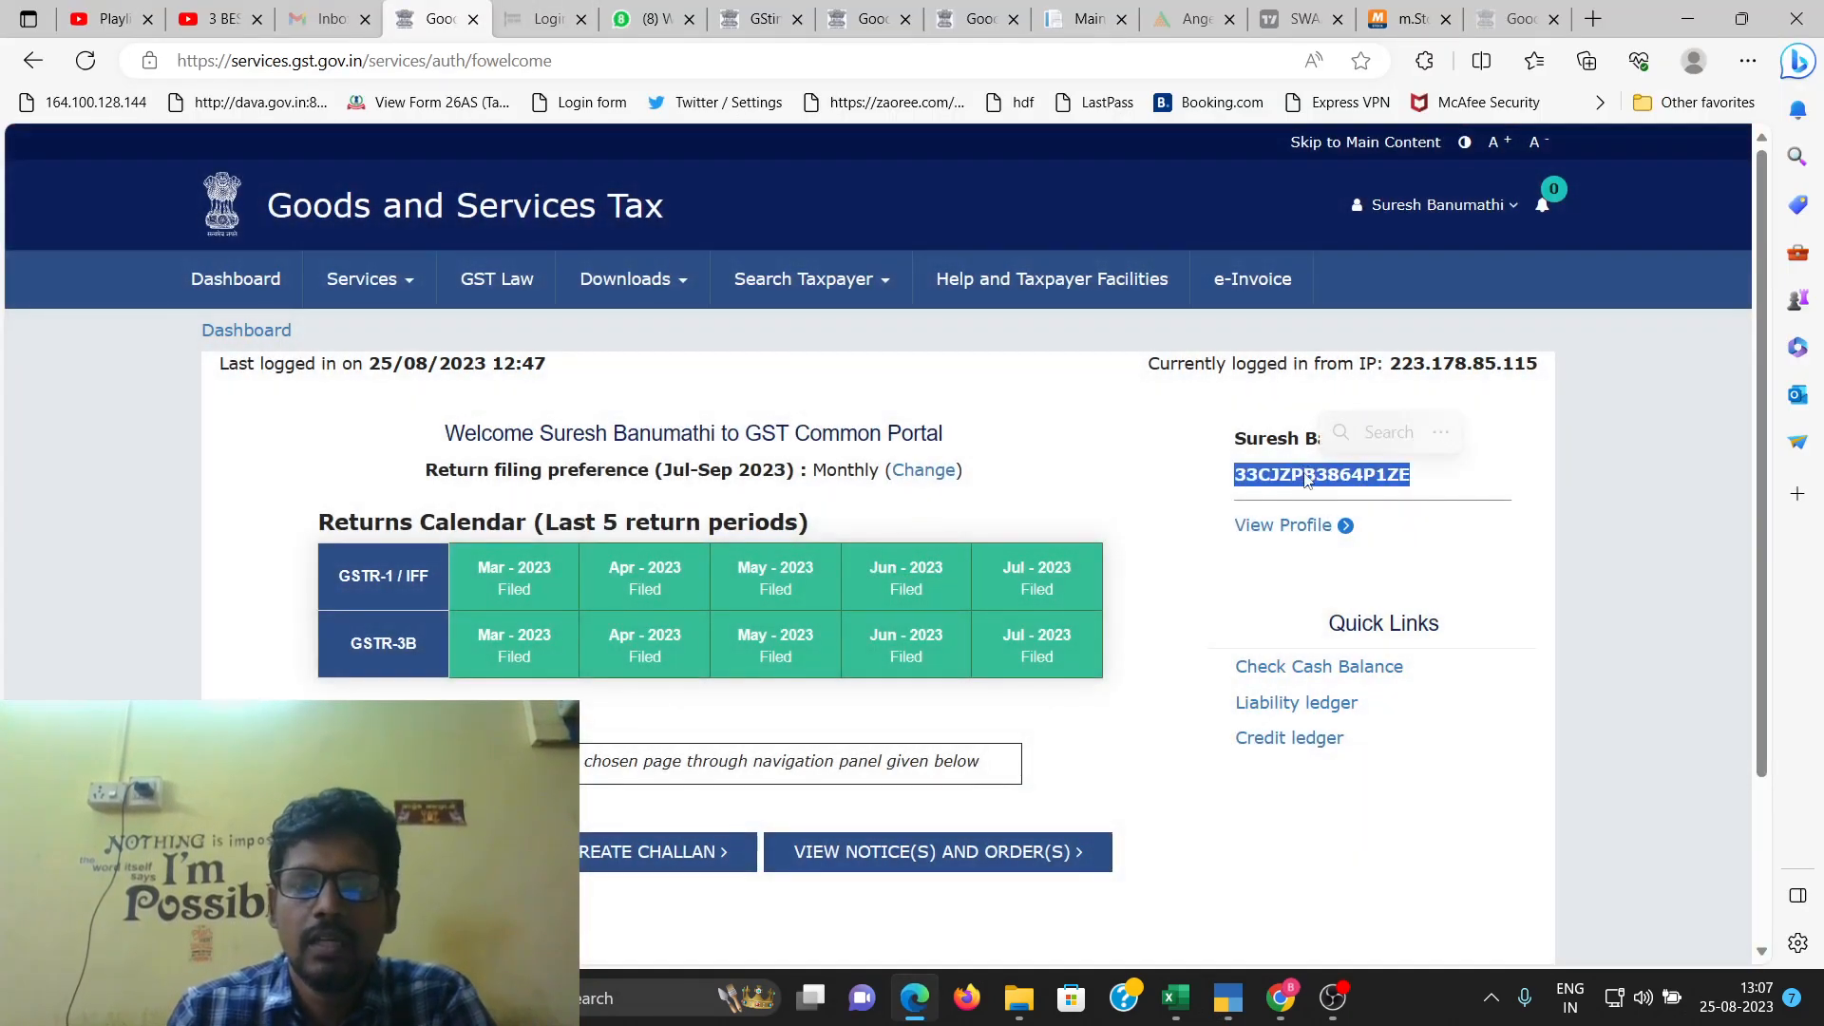
pyautogui.rightClick(1311, 472)
pyautogui.click(1140, 468)
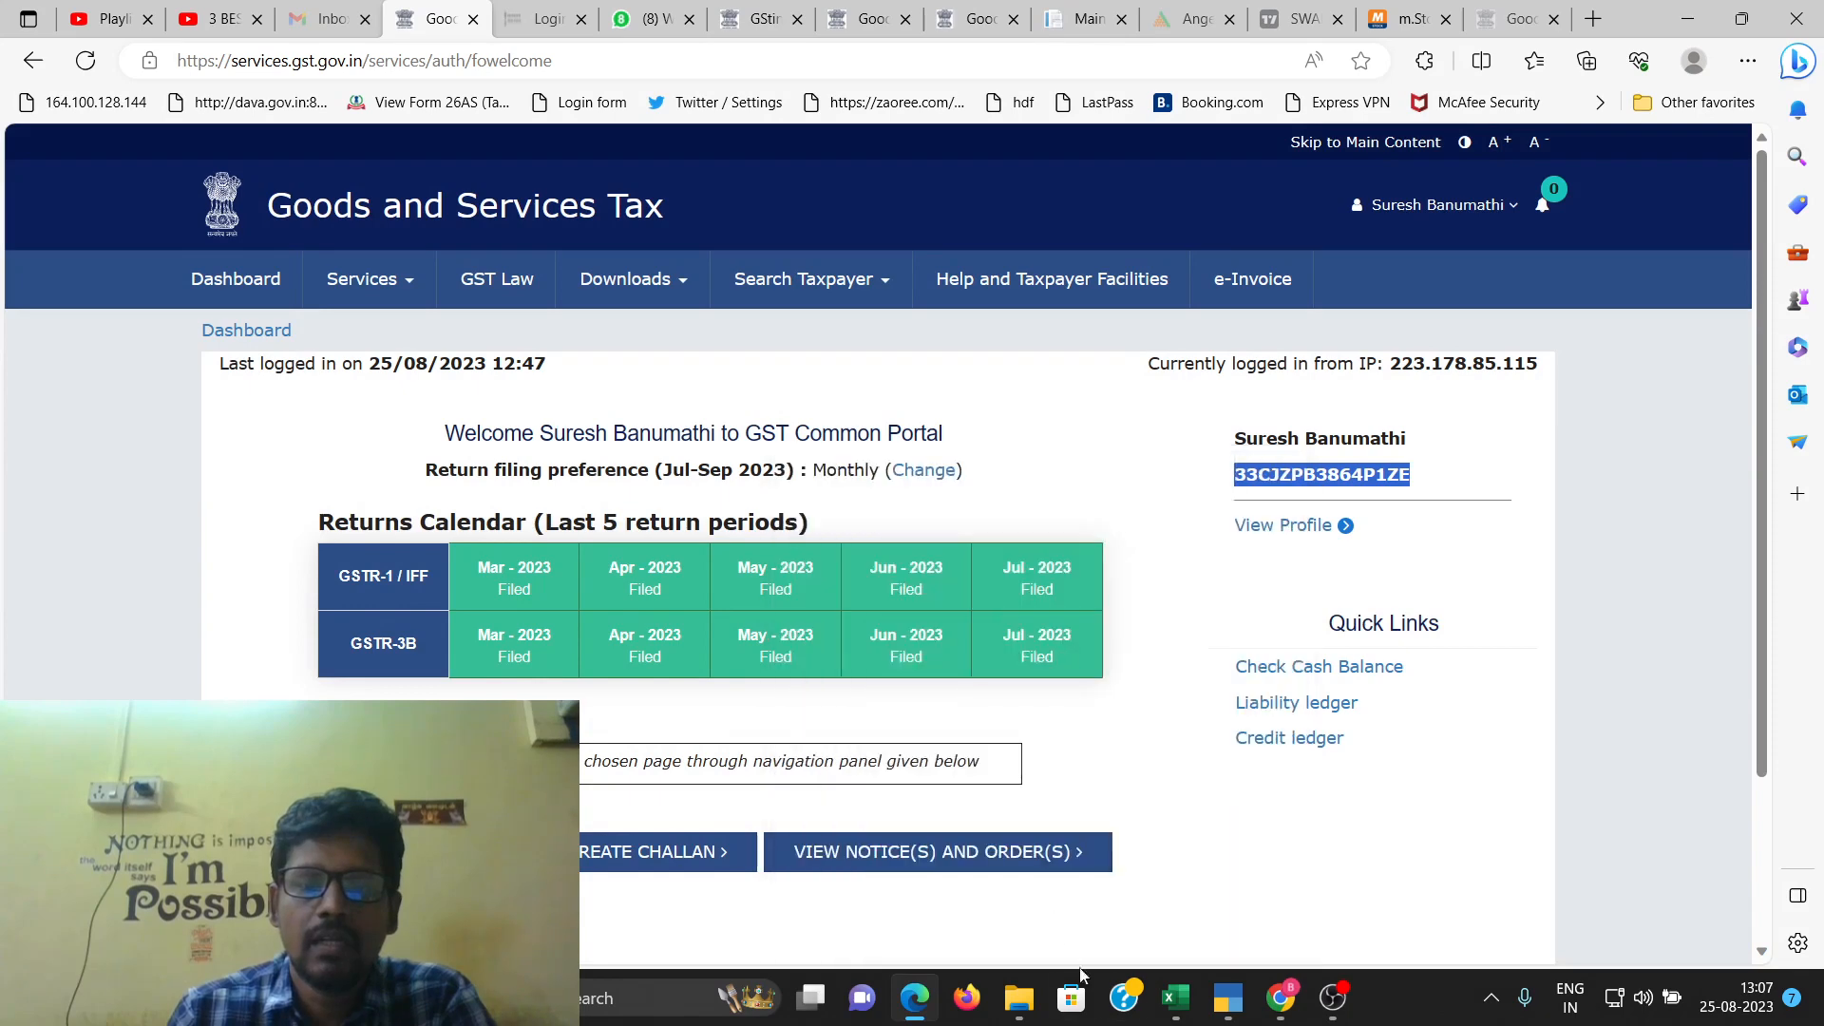
pyautogui.click(1228, 998)
pyautogui.hotkey('ctrl', 'v')
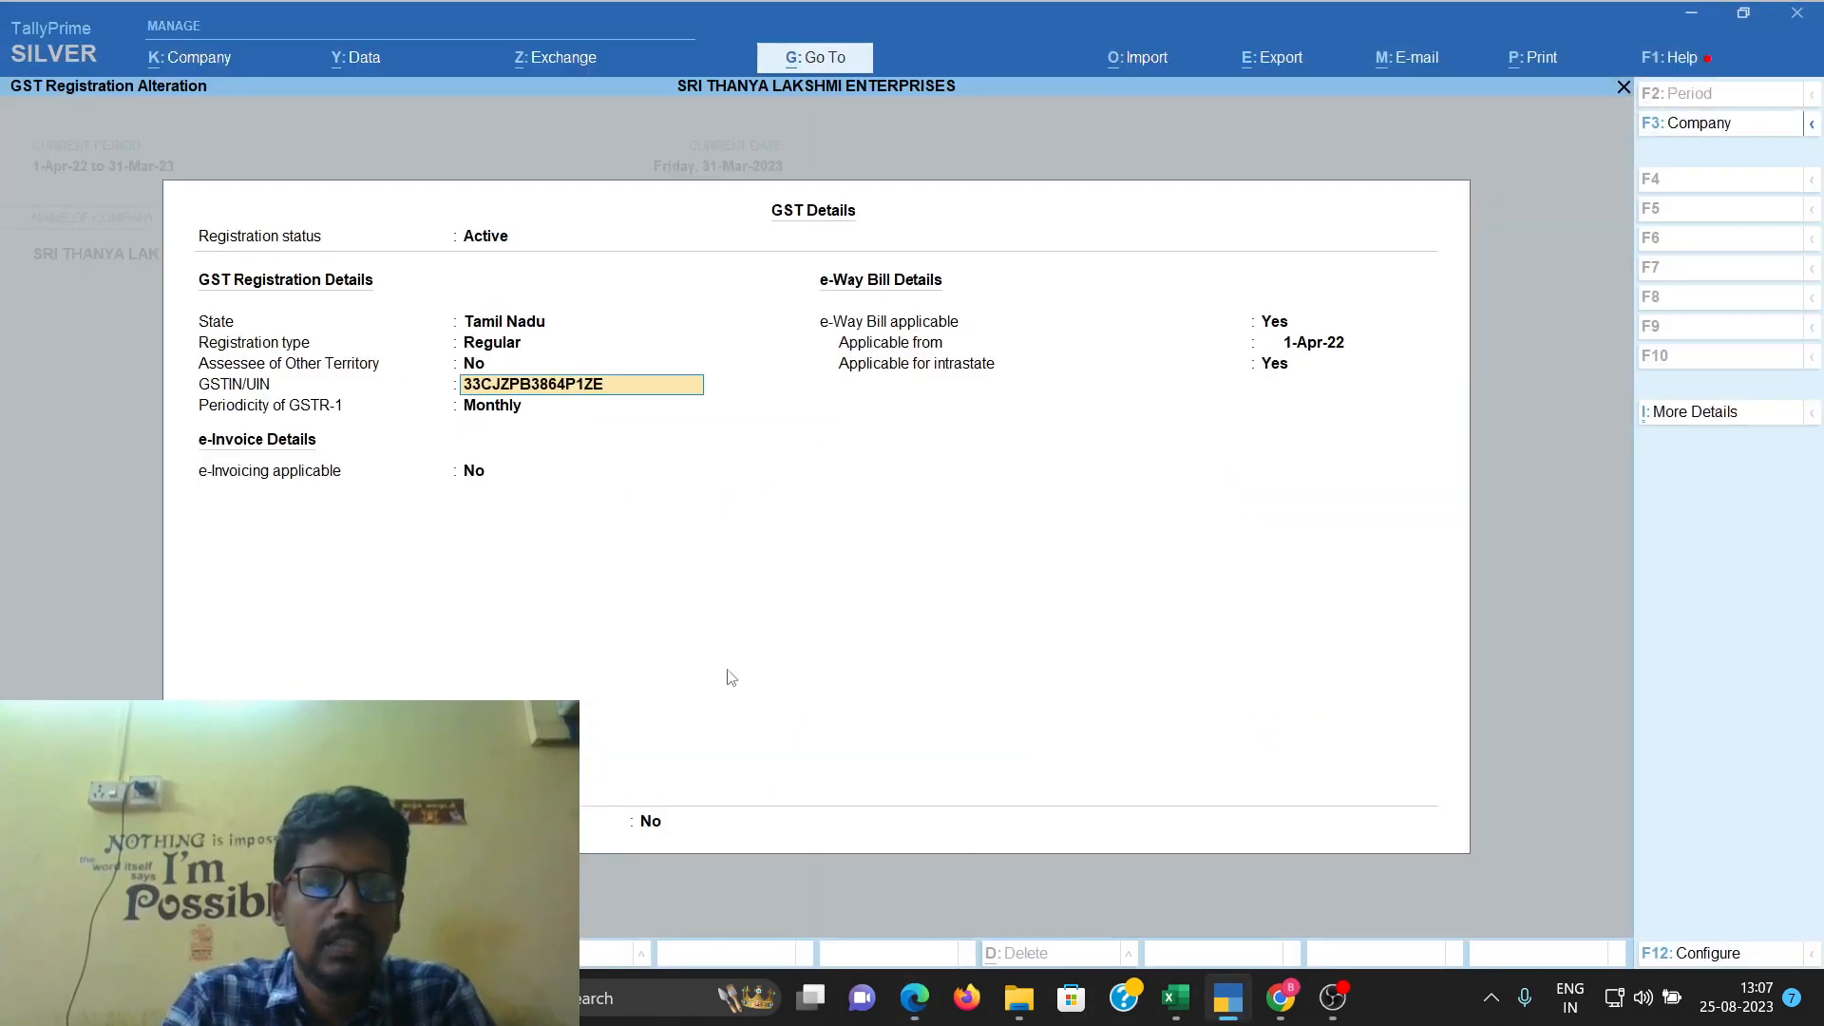
pyautogui.press('Return')
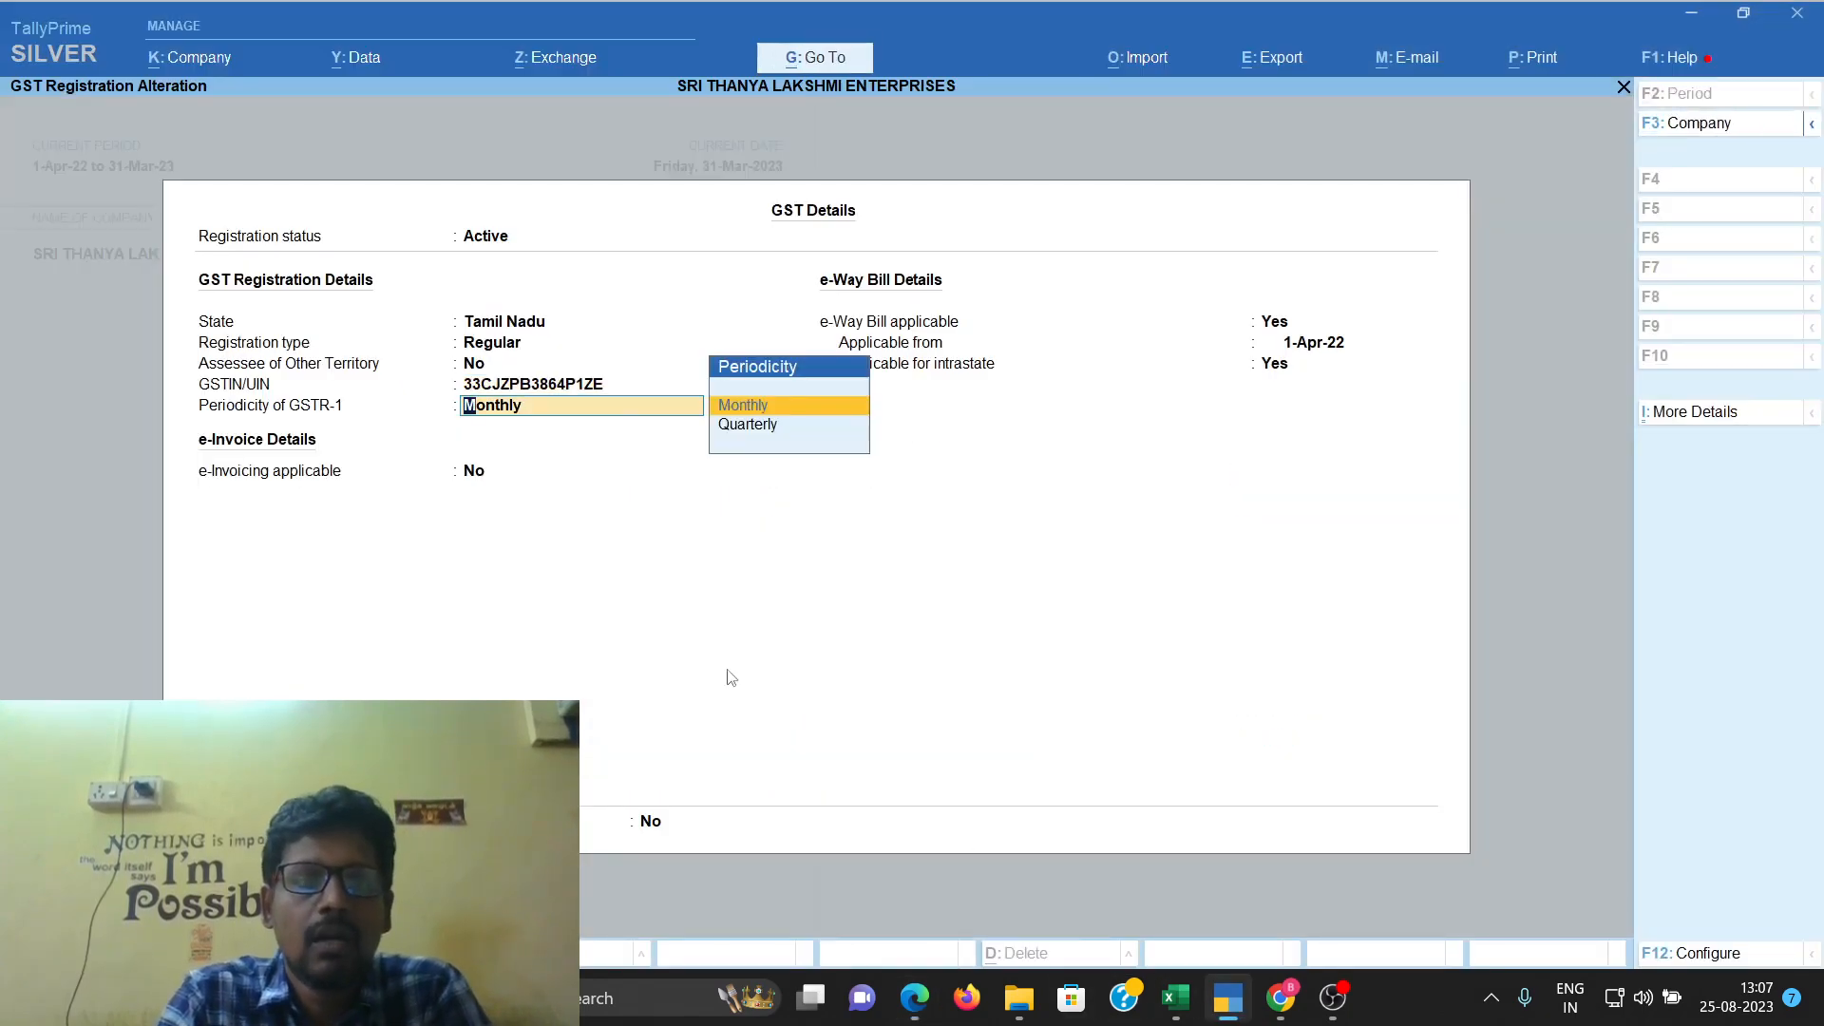
# Keep GSTR-1 periodicity Monthly and make e-invoicing applicable from 1-Aug-23, with Chennai as the invoice bill-from place
pyautogui.press('Return')
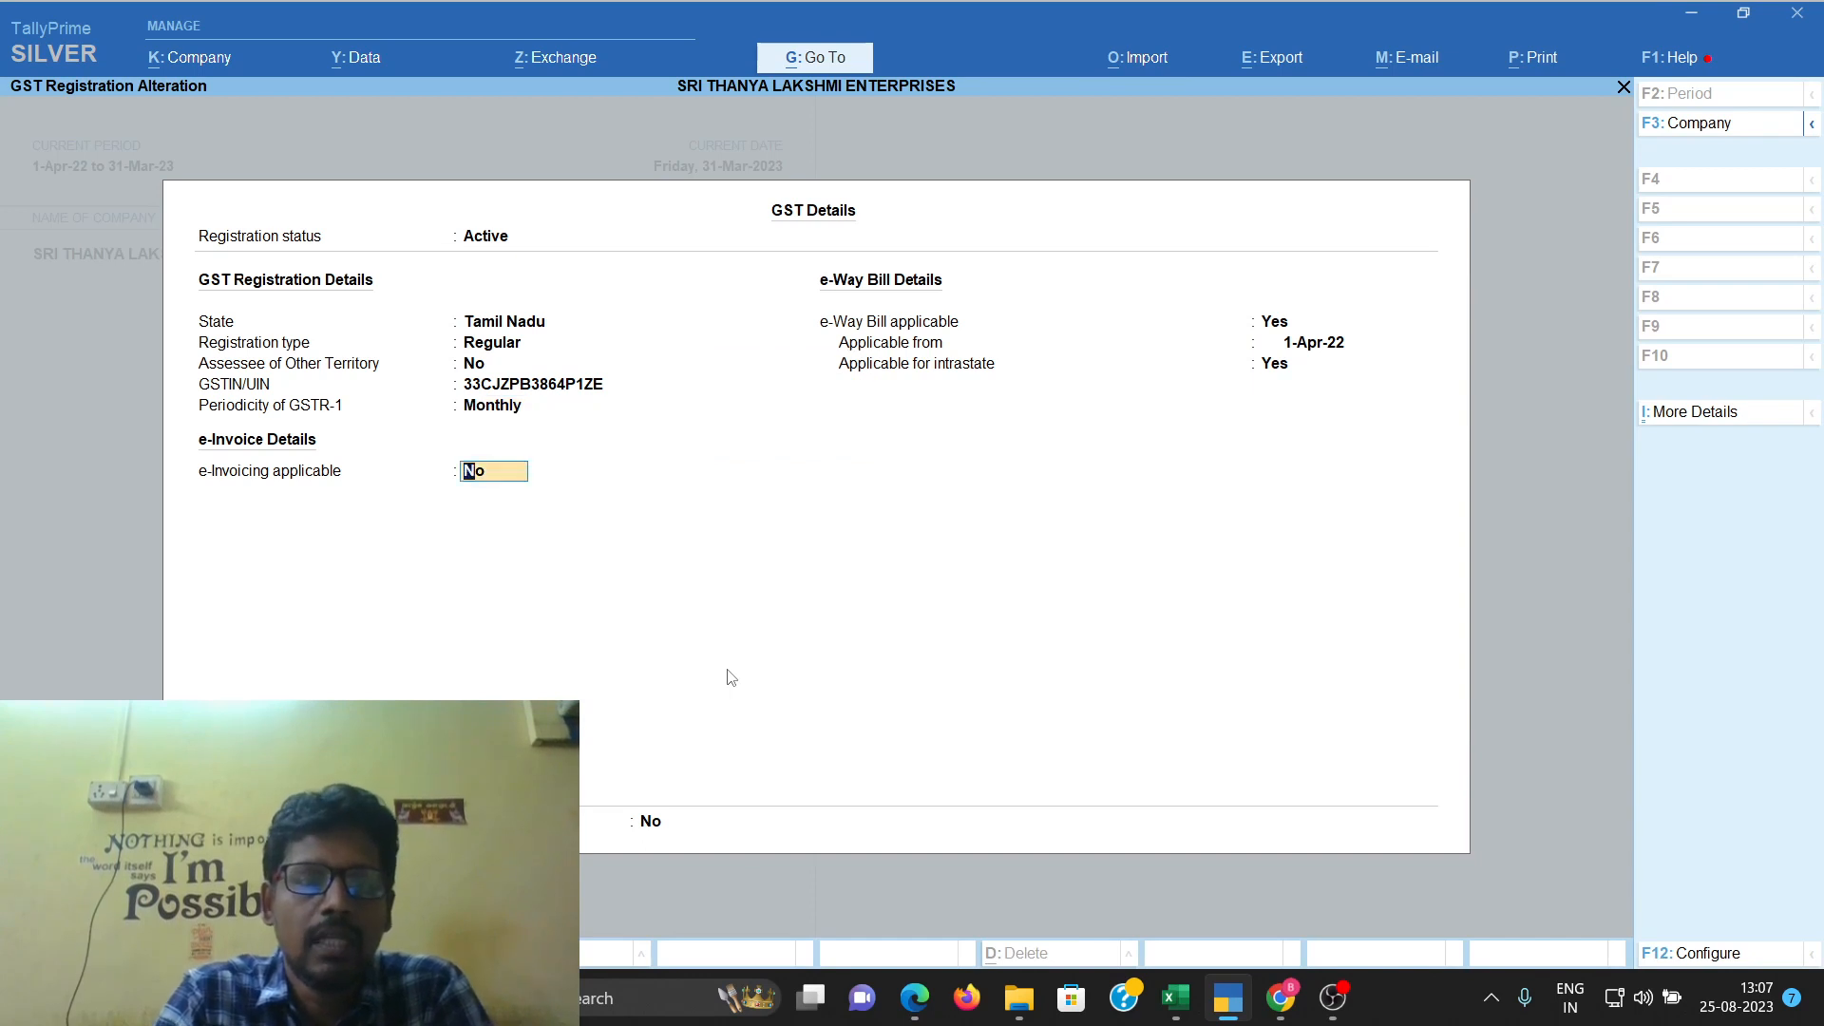
pyautogui.write('y')
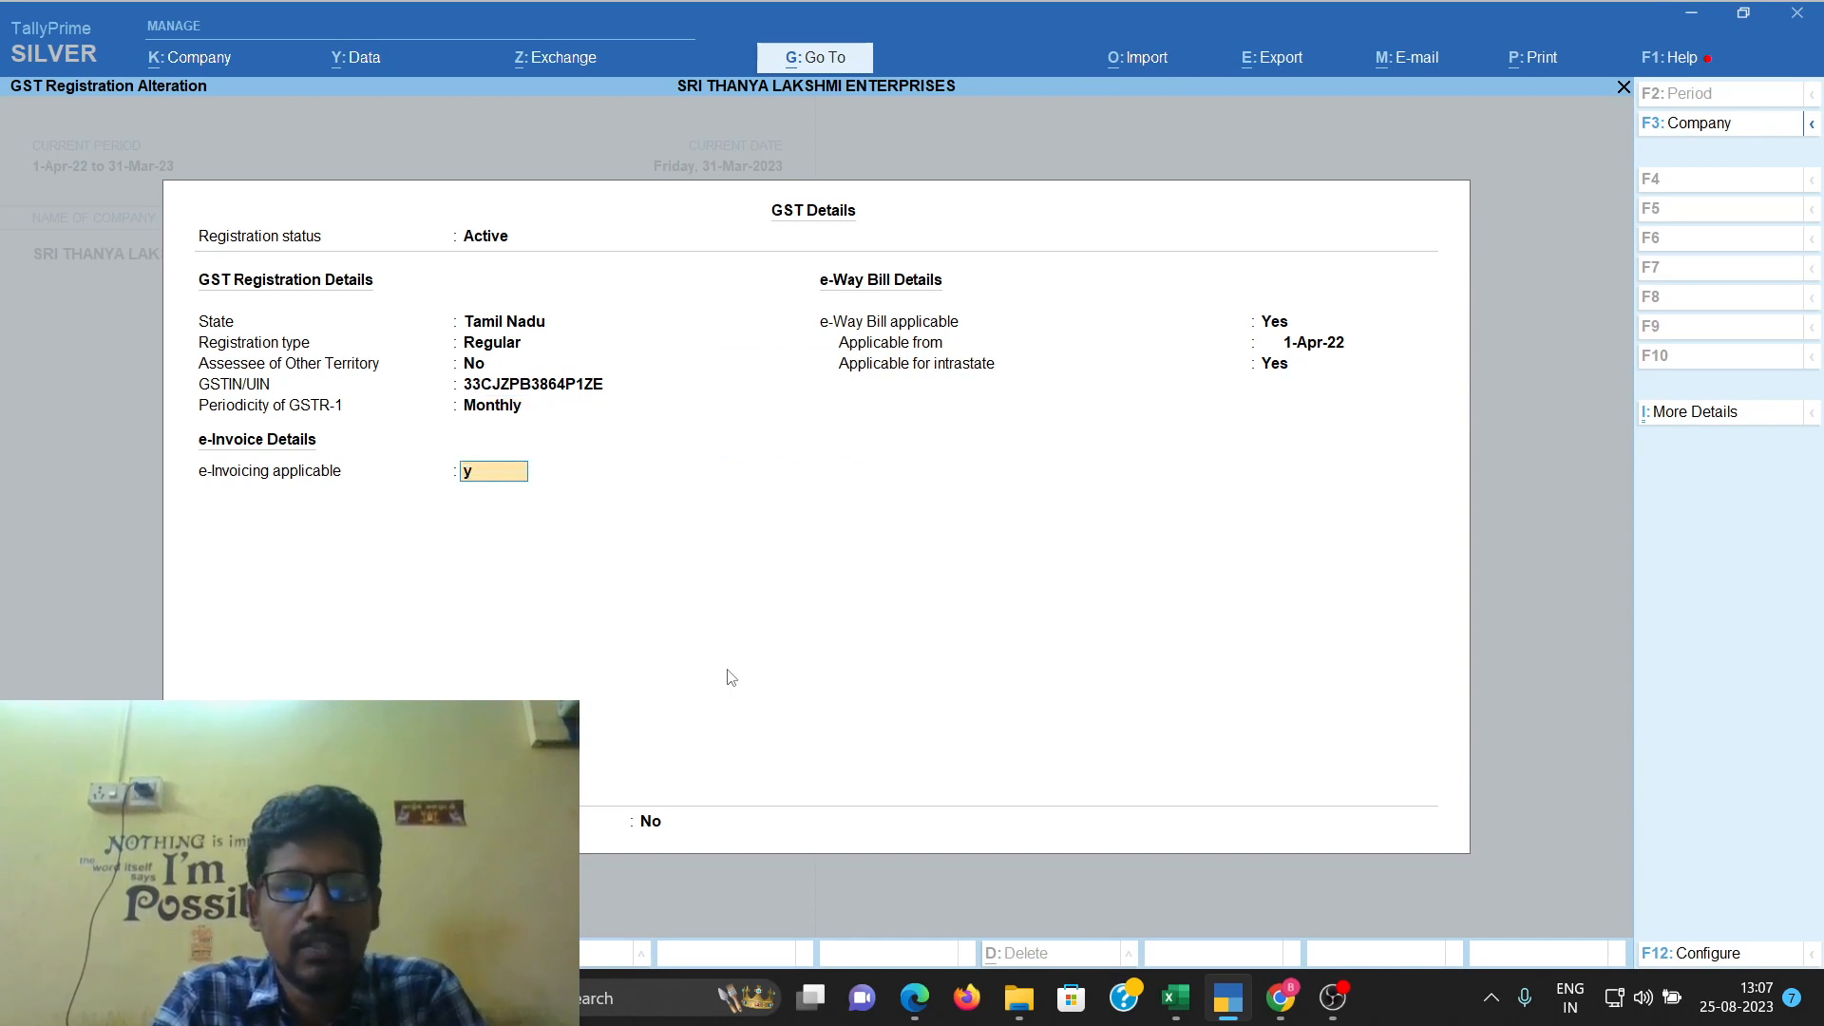
pyautogui.press('Return')
pyautogui.write('1')
pyautogui.write('-8')
pyautogui.press('Return')
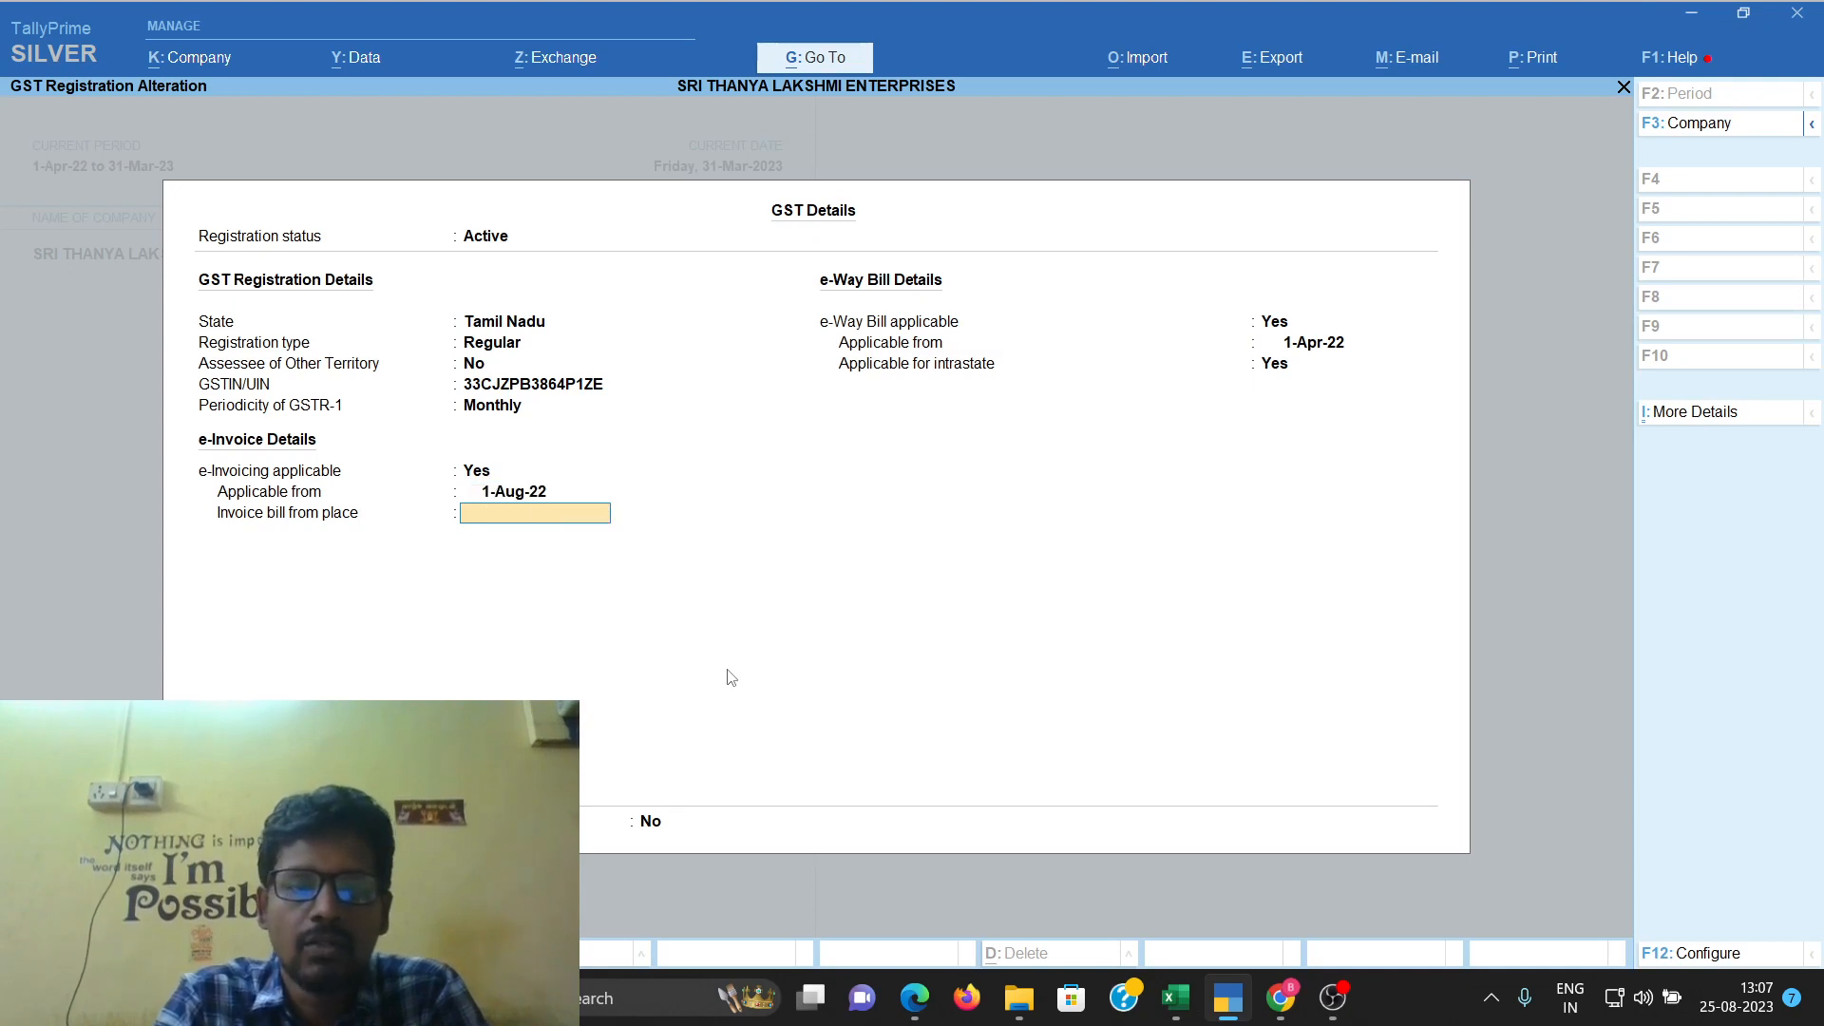
pyautogui.press('BackSpace')
pyautogui.write('1.8')
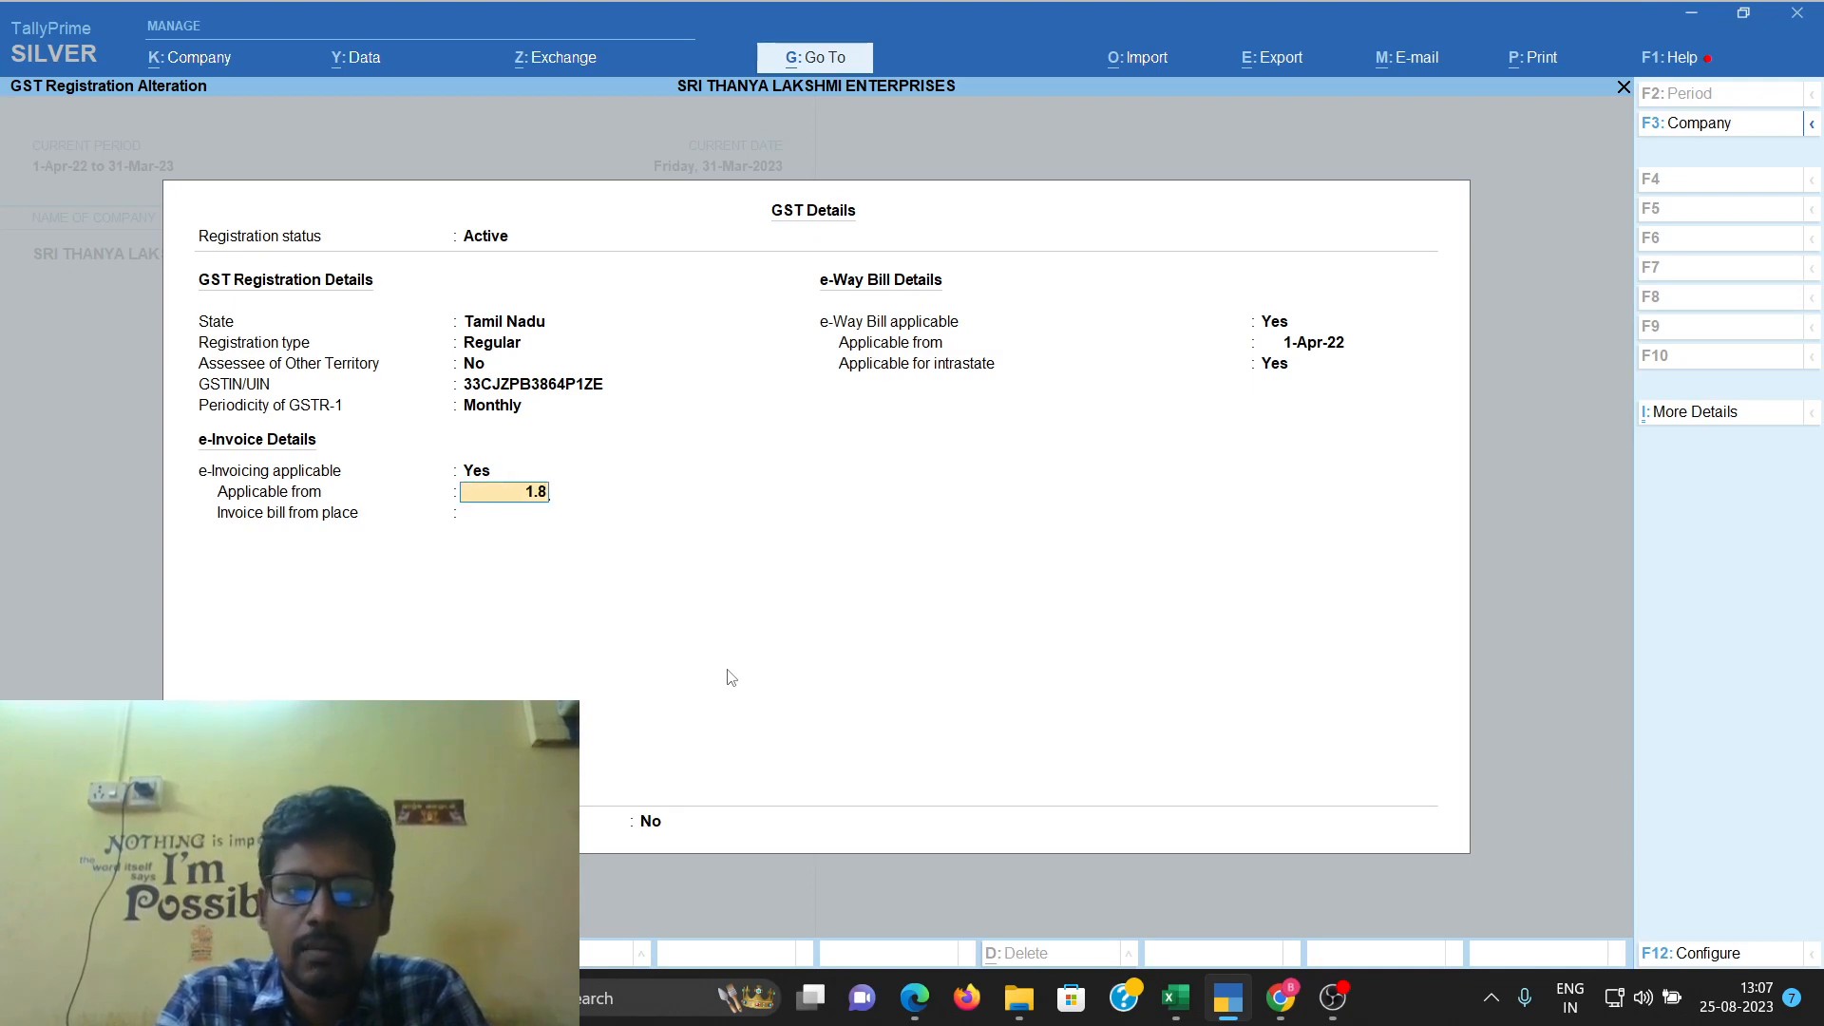
pyautogui.write('.23')
pyautogui.press('Return')
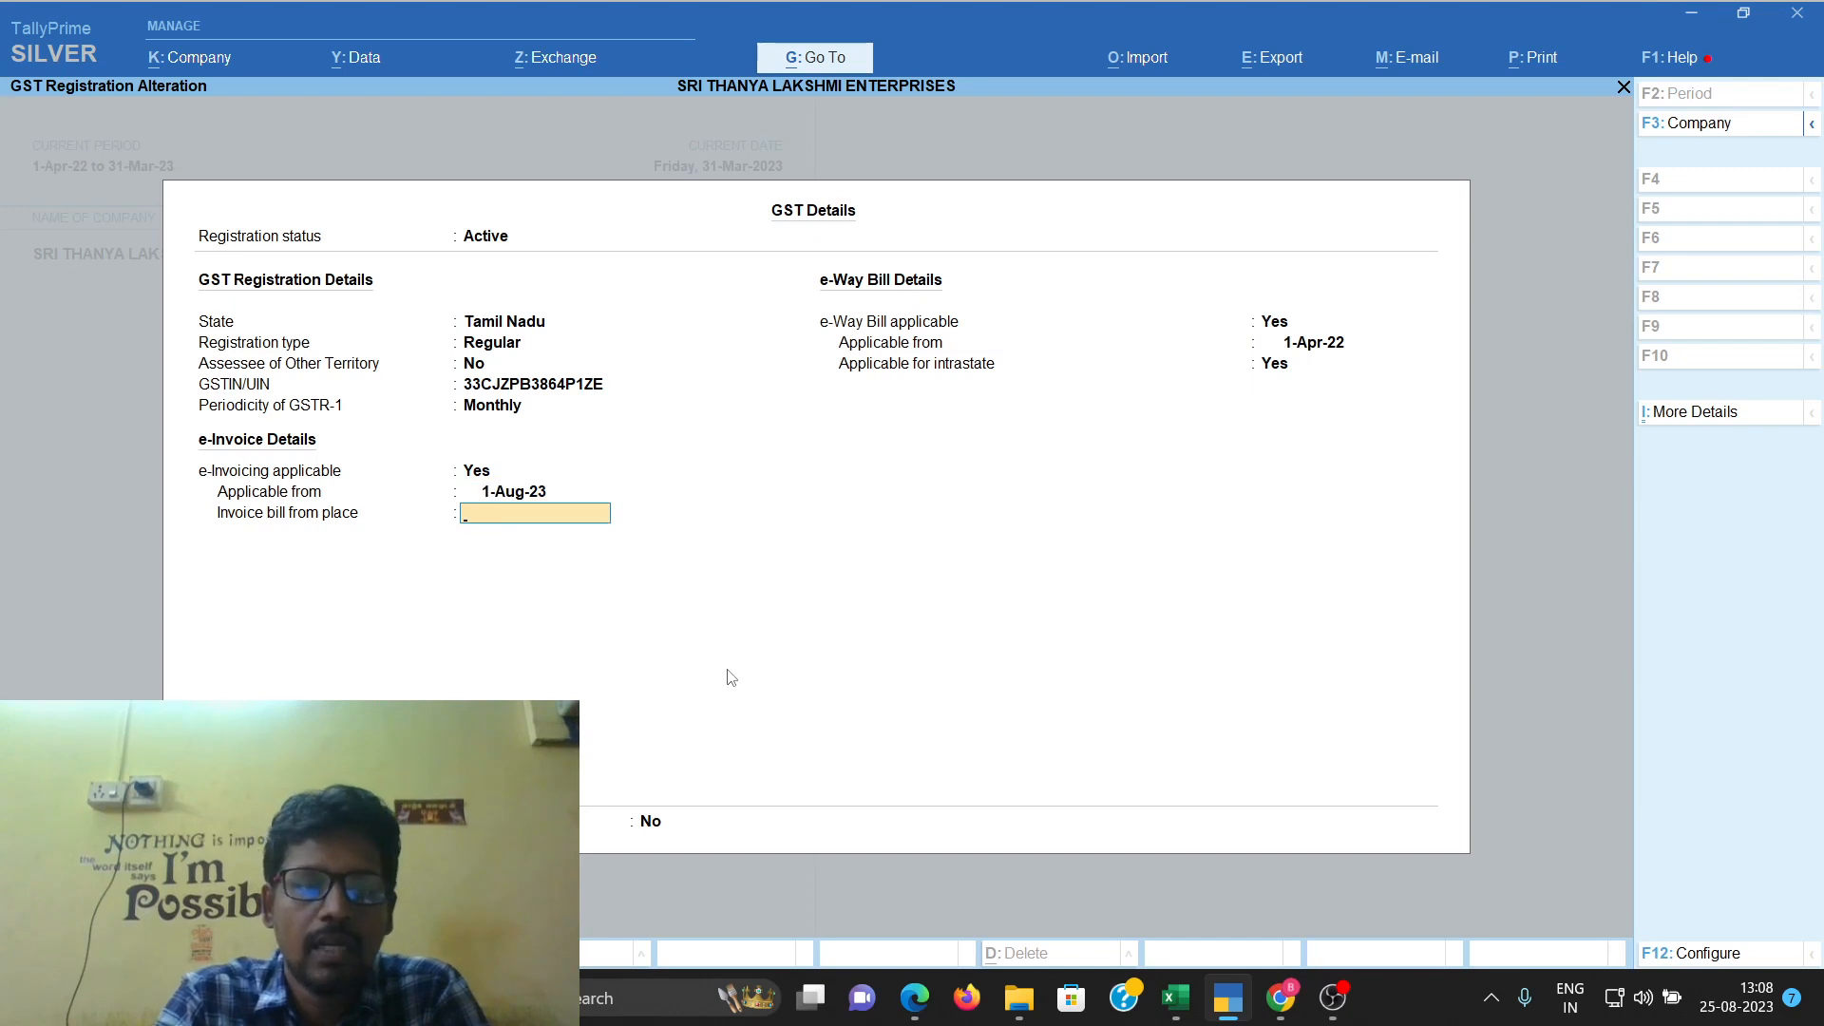
pyautogui.write('Chennai')
pyautogui.press('Return')
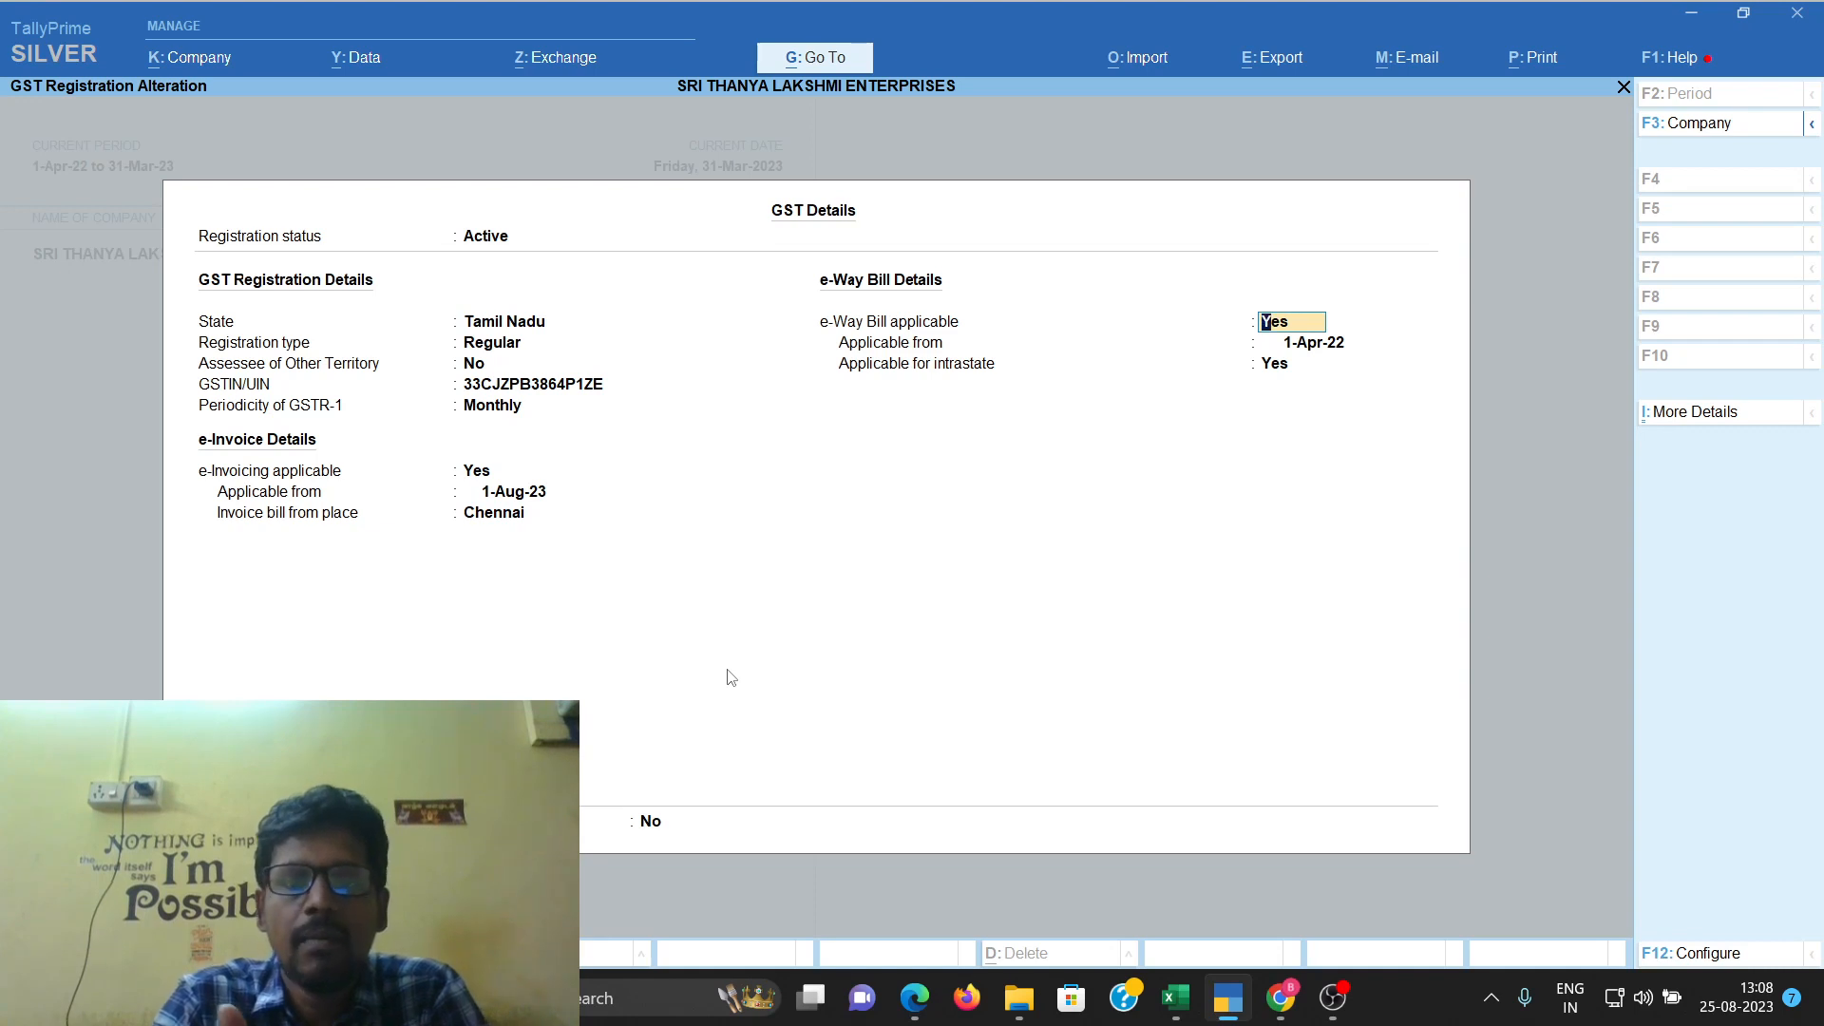
# Set e-Way Bill applicability to start from 1-Apr-23, accept the GST details master and leave the company features
pyautogui.press('Return')
pyautogui.write('1')
pyautogui.write('4.2')
pyautogui.press('BackSpace')
pyautogui.press('BackSpace')
pyautogui.press('BackSpace')
pyautogui.write('.4.23')
pyautogui.press('Return')
pyautogui.press('Return')
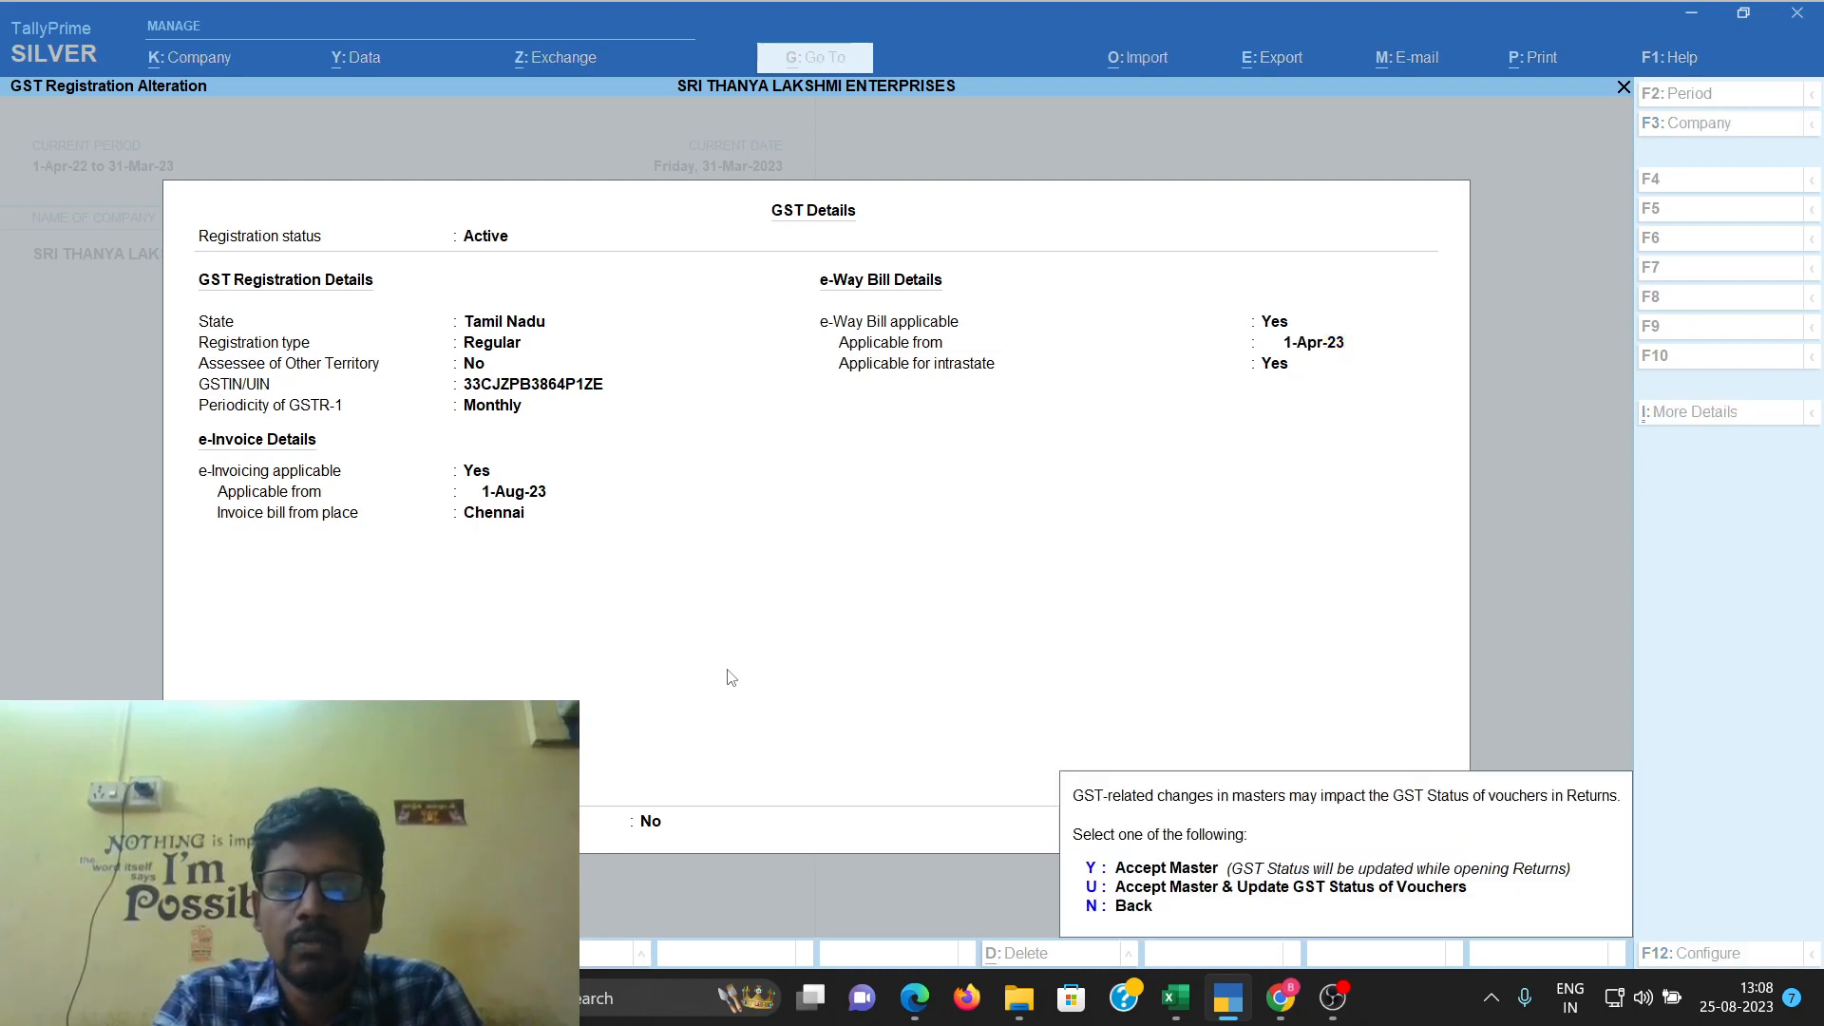
pyautogui.press('y')
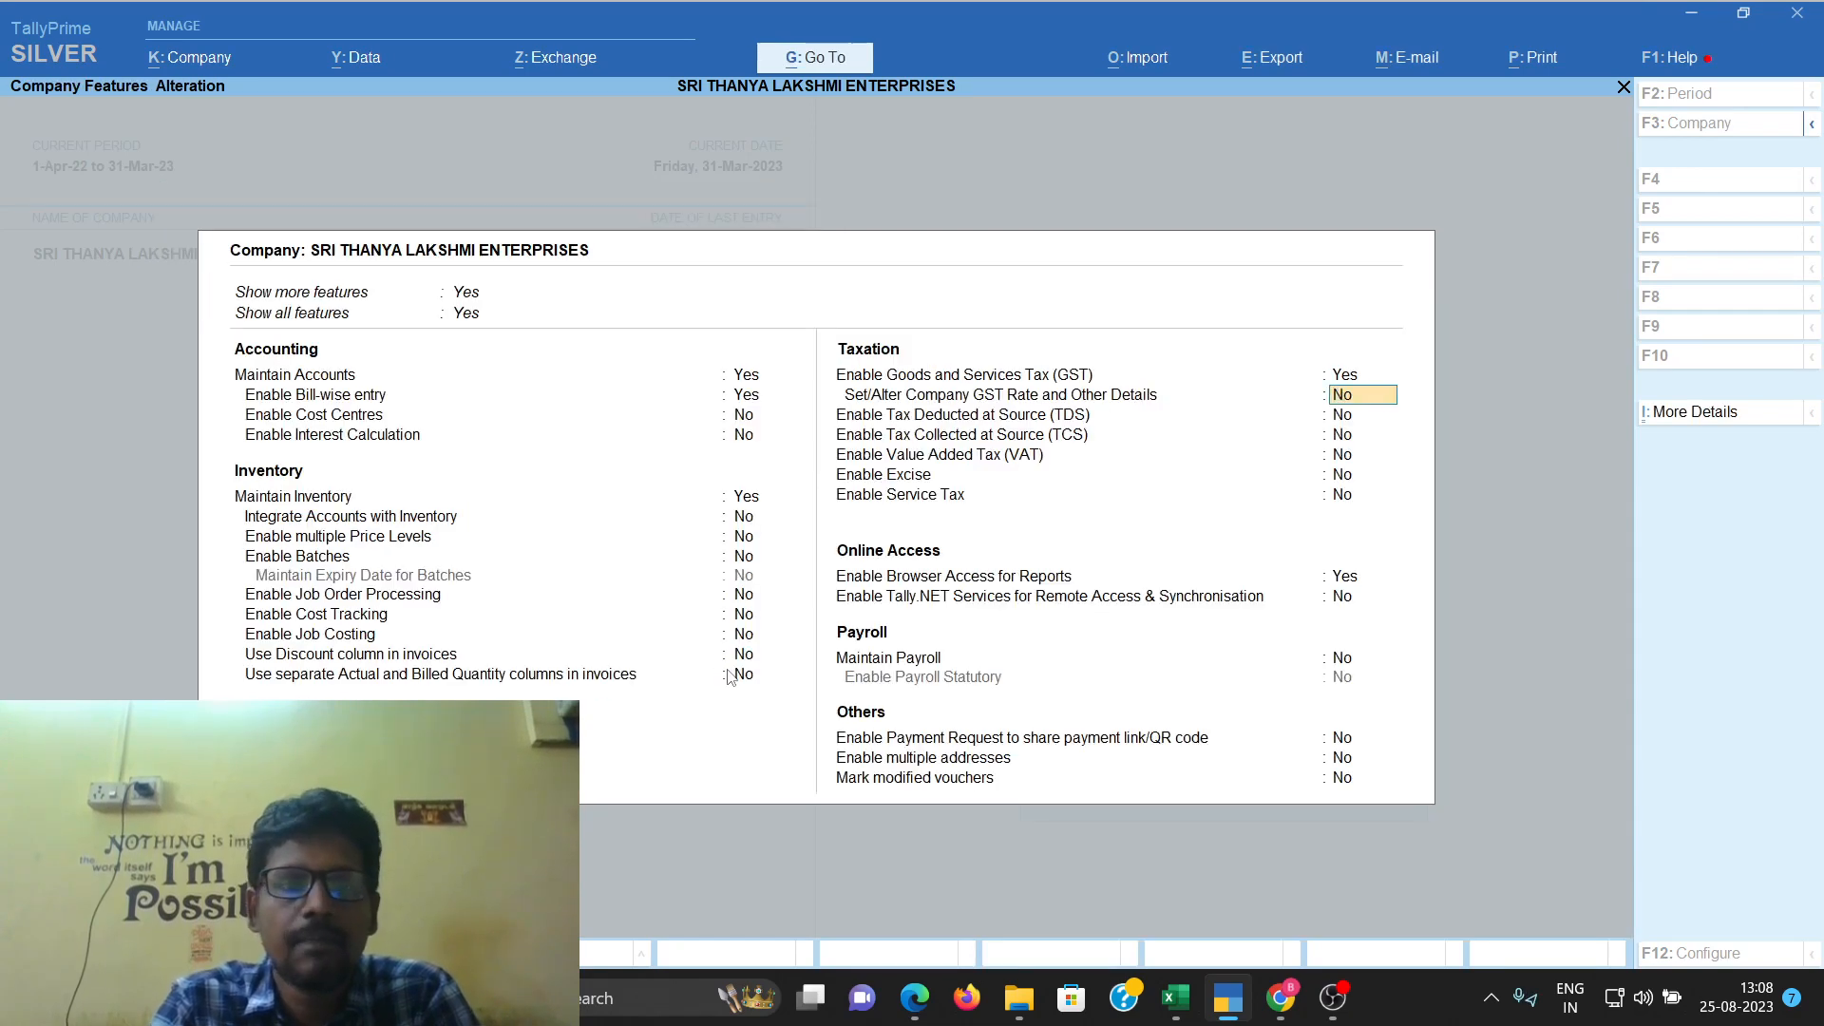
pyautogui.press('Escape')
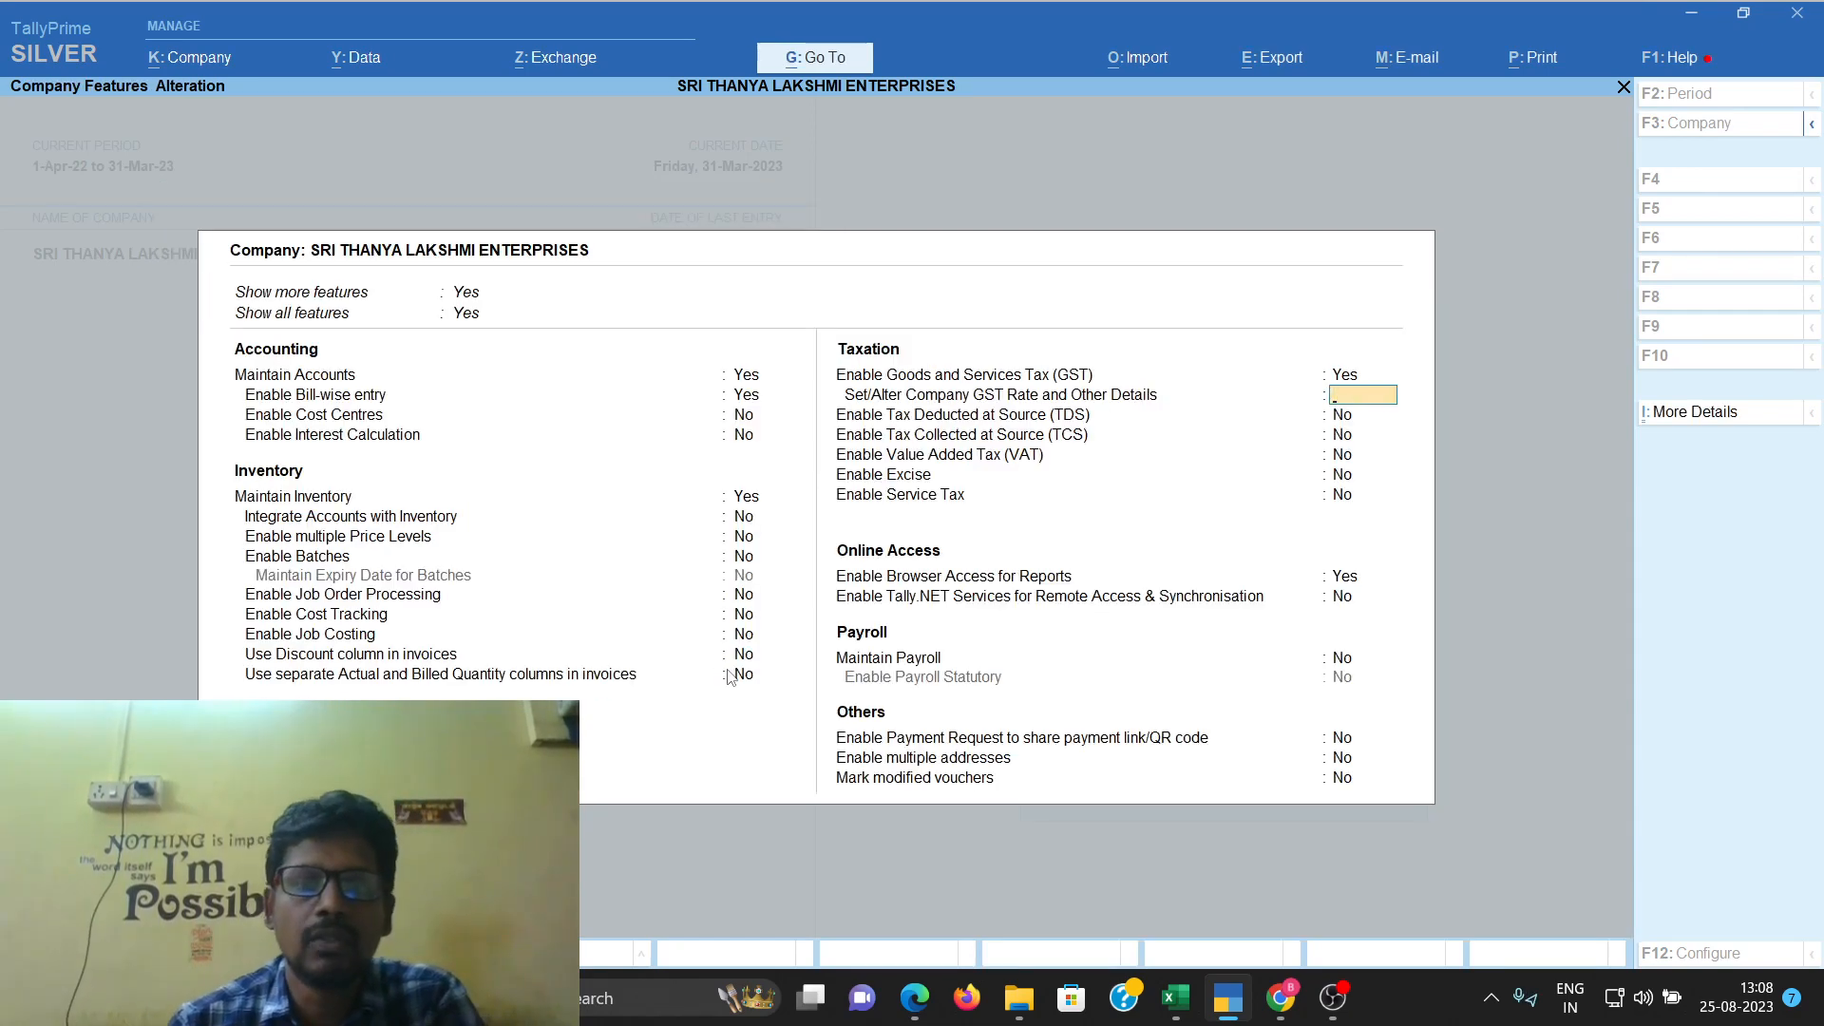
pyautogui.press('Escape')
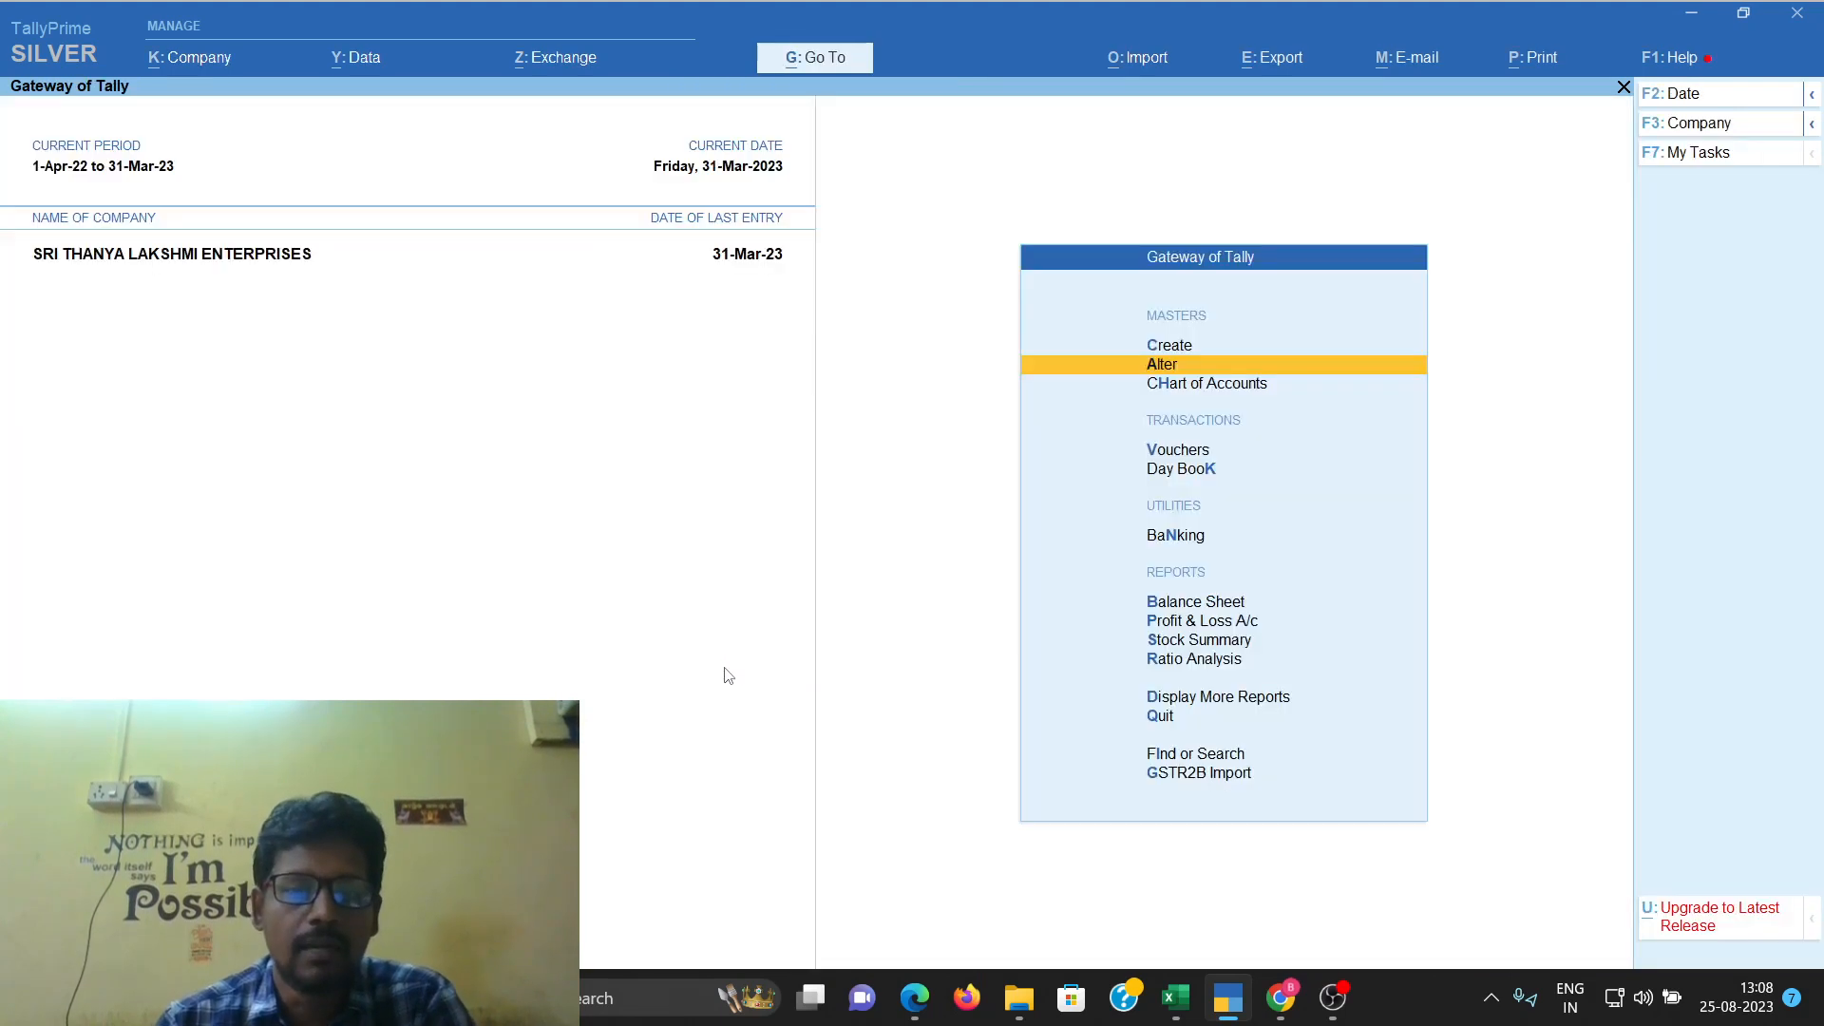
pyautogui.press('Down')
pyautogui.press('Down')
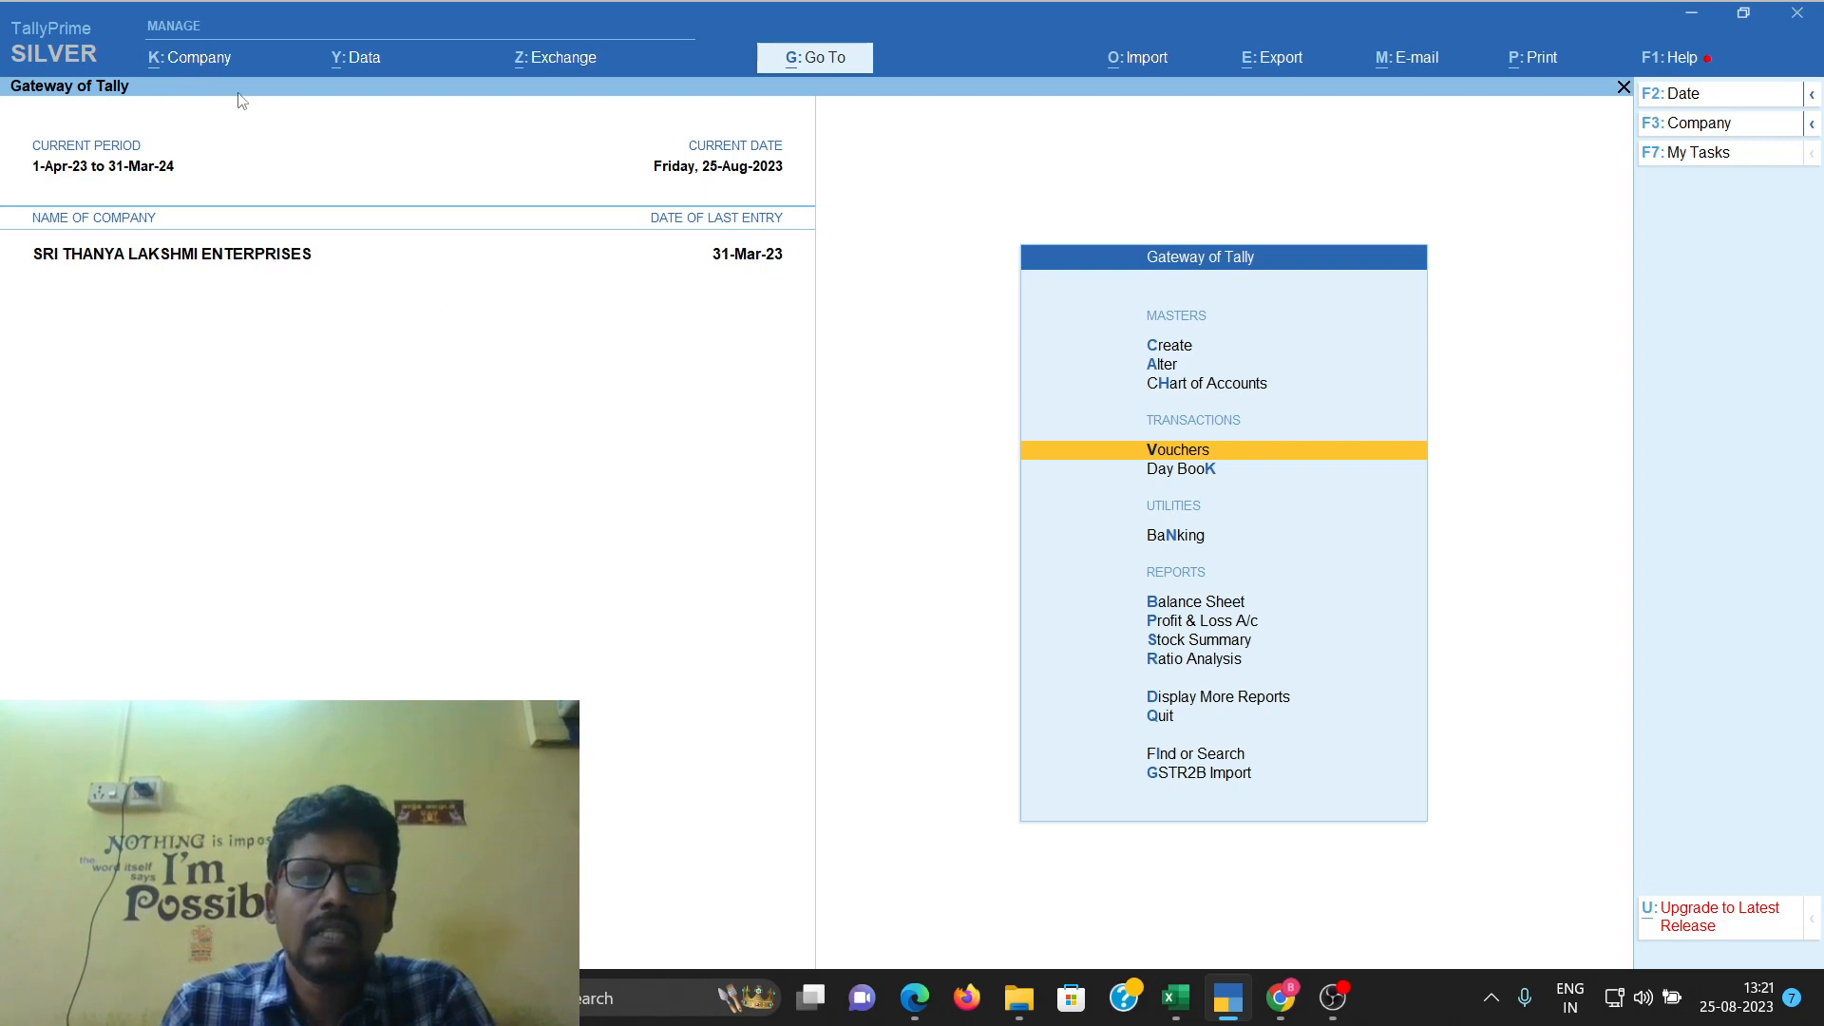
# Review the company's mailing address, state and pincode in the company master and quit without saving
pyautogui.click(202, 57)
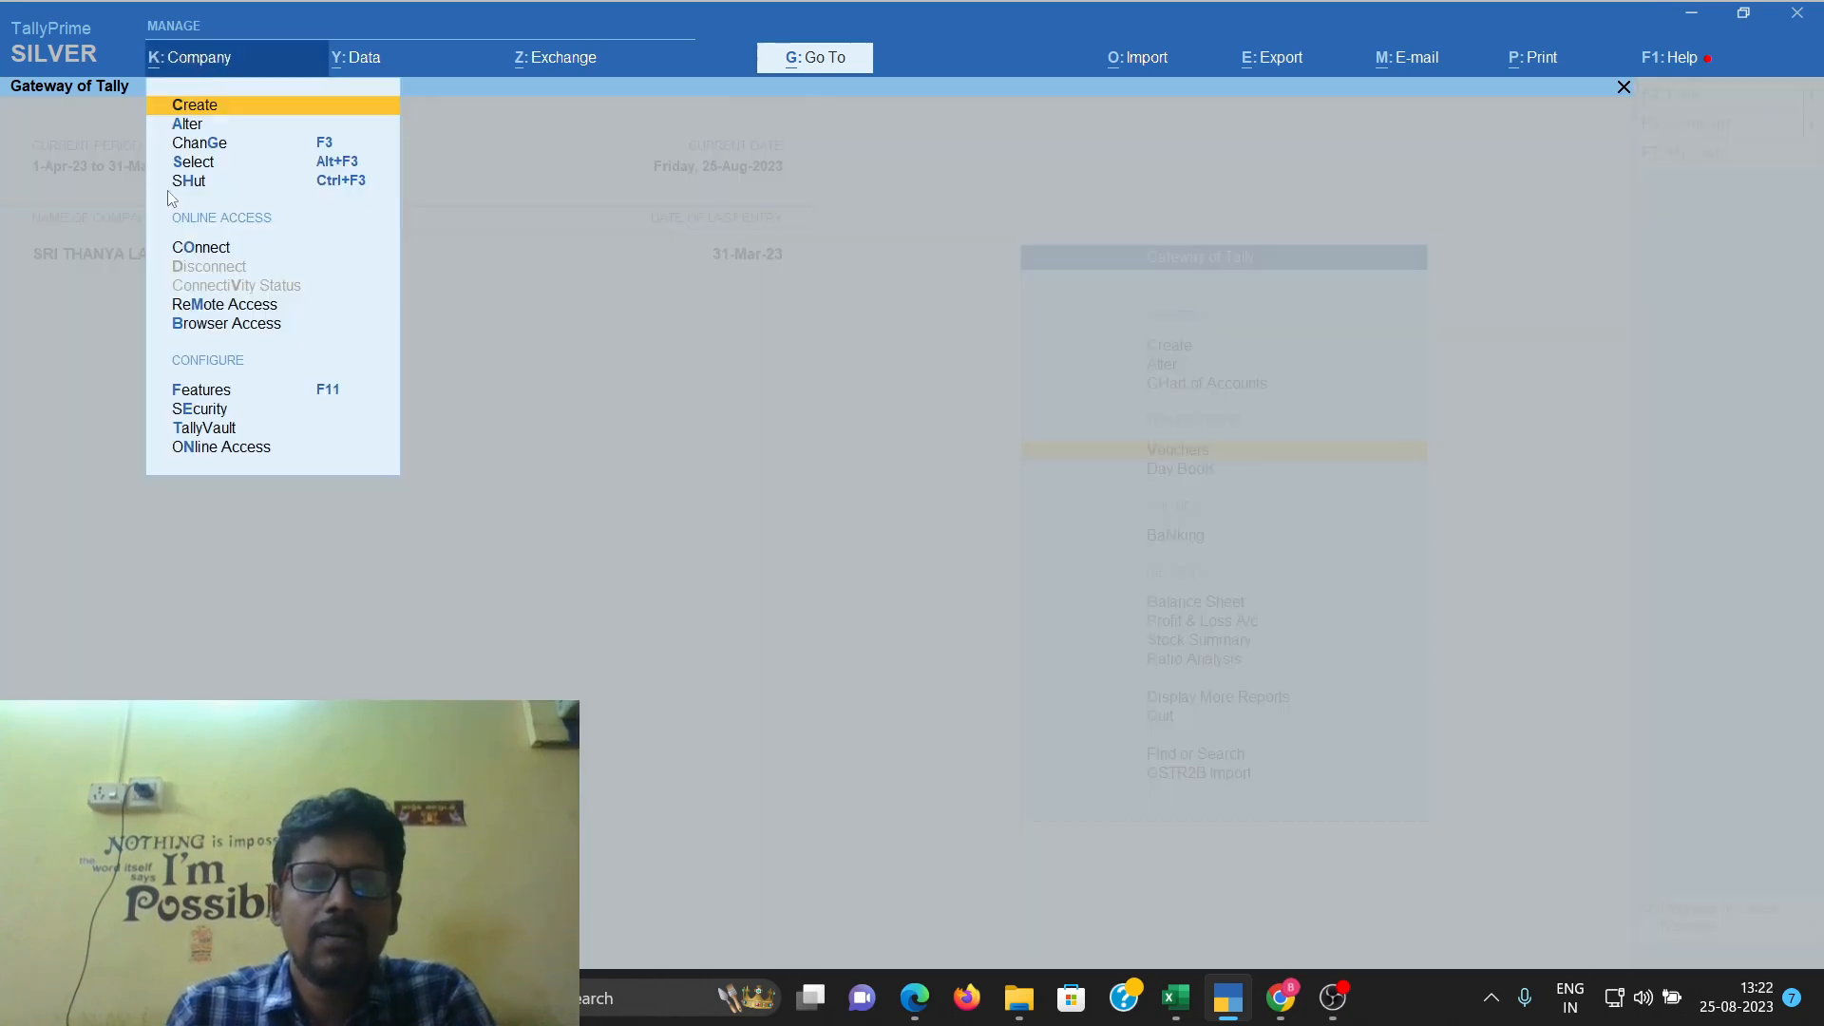
pyautogui.click(190, 125)
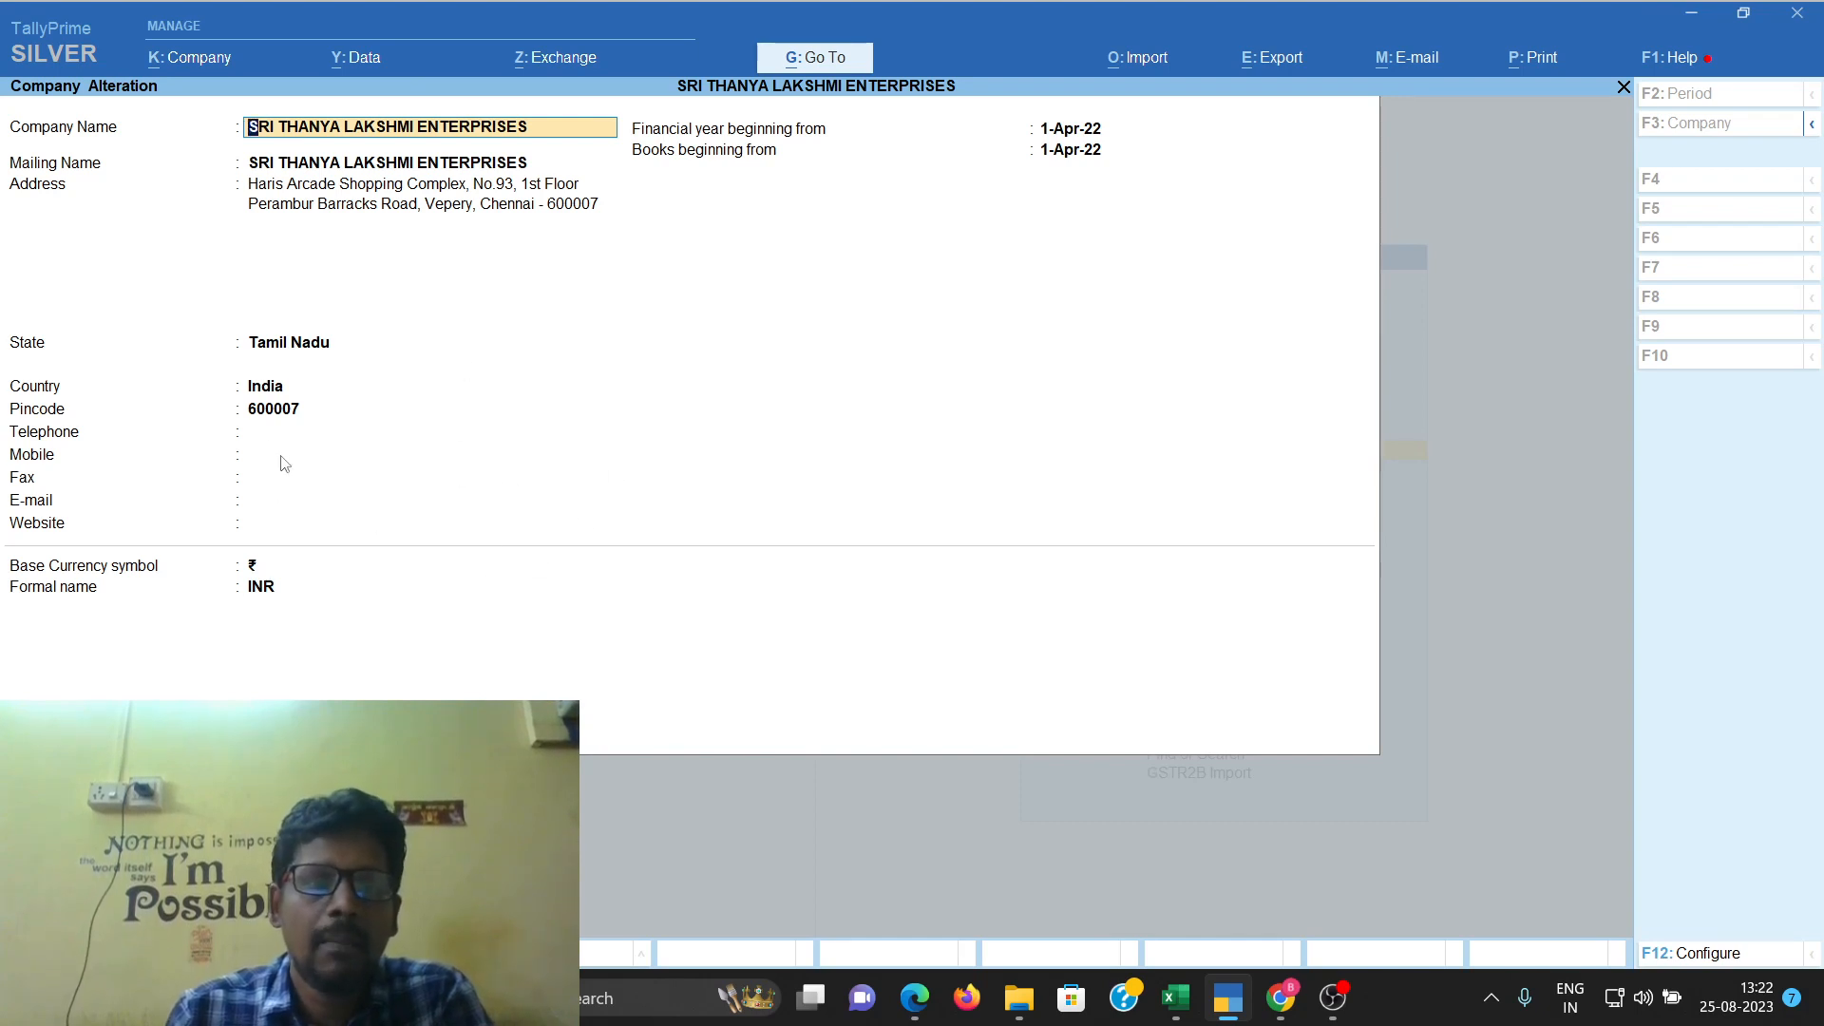
pyautogui.click(283, 415)
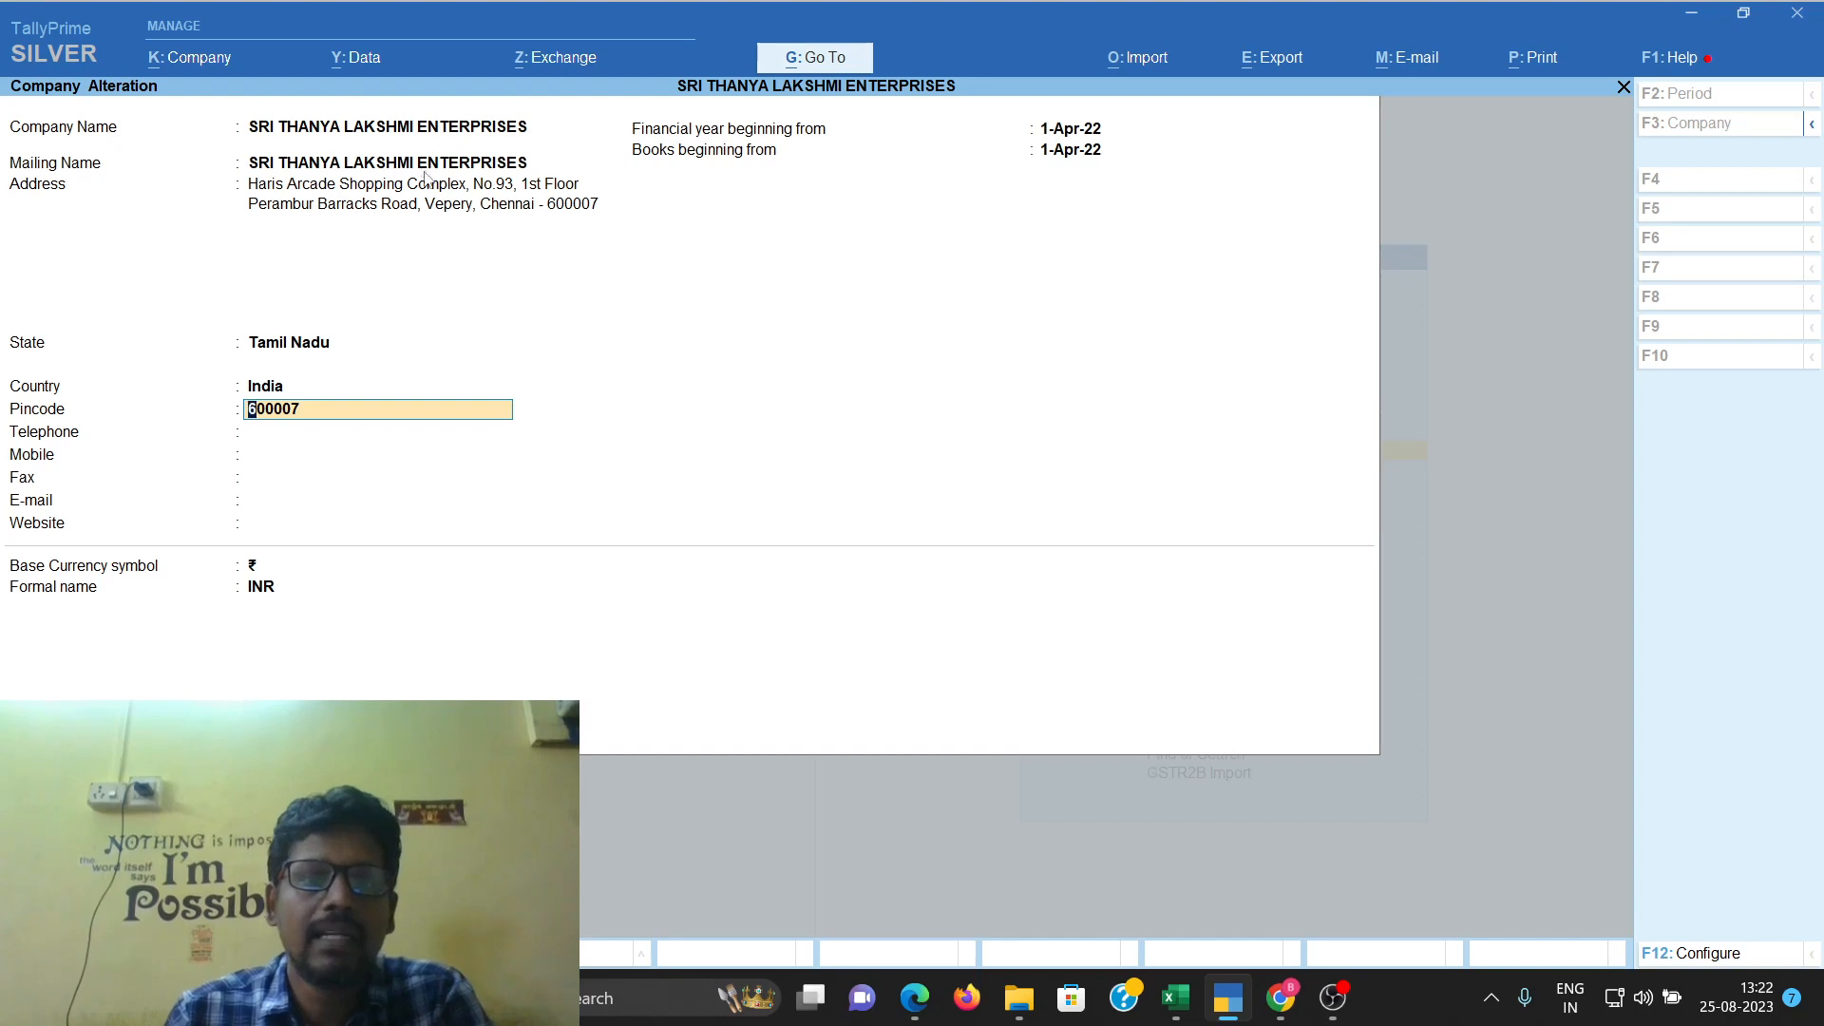
pyautogui.press('BackSpace')
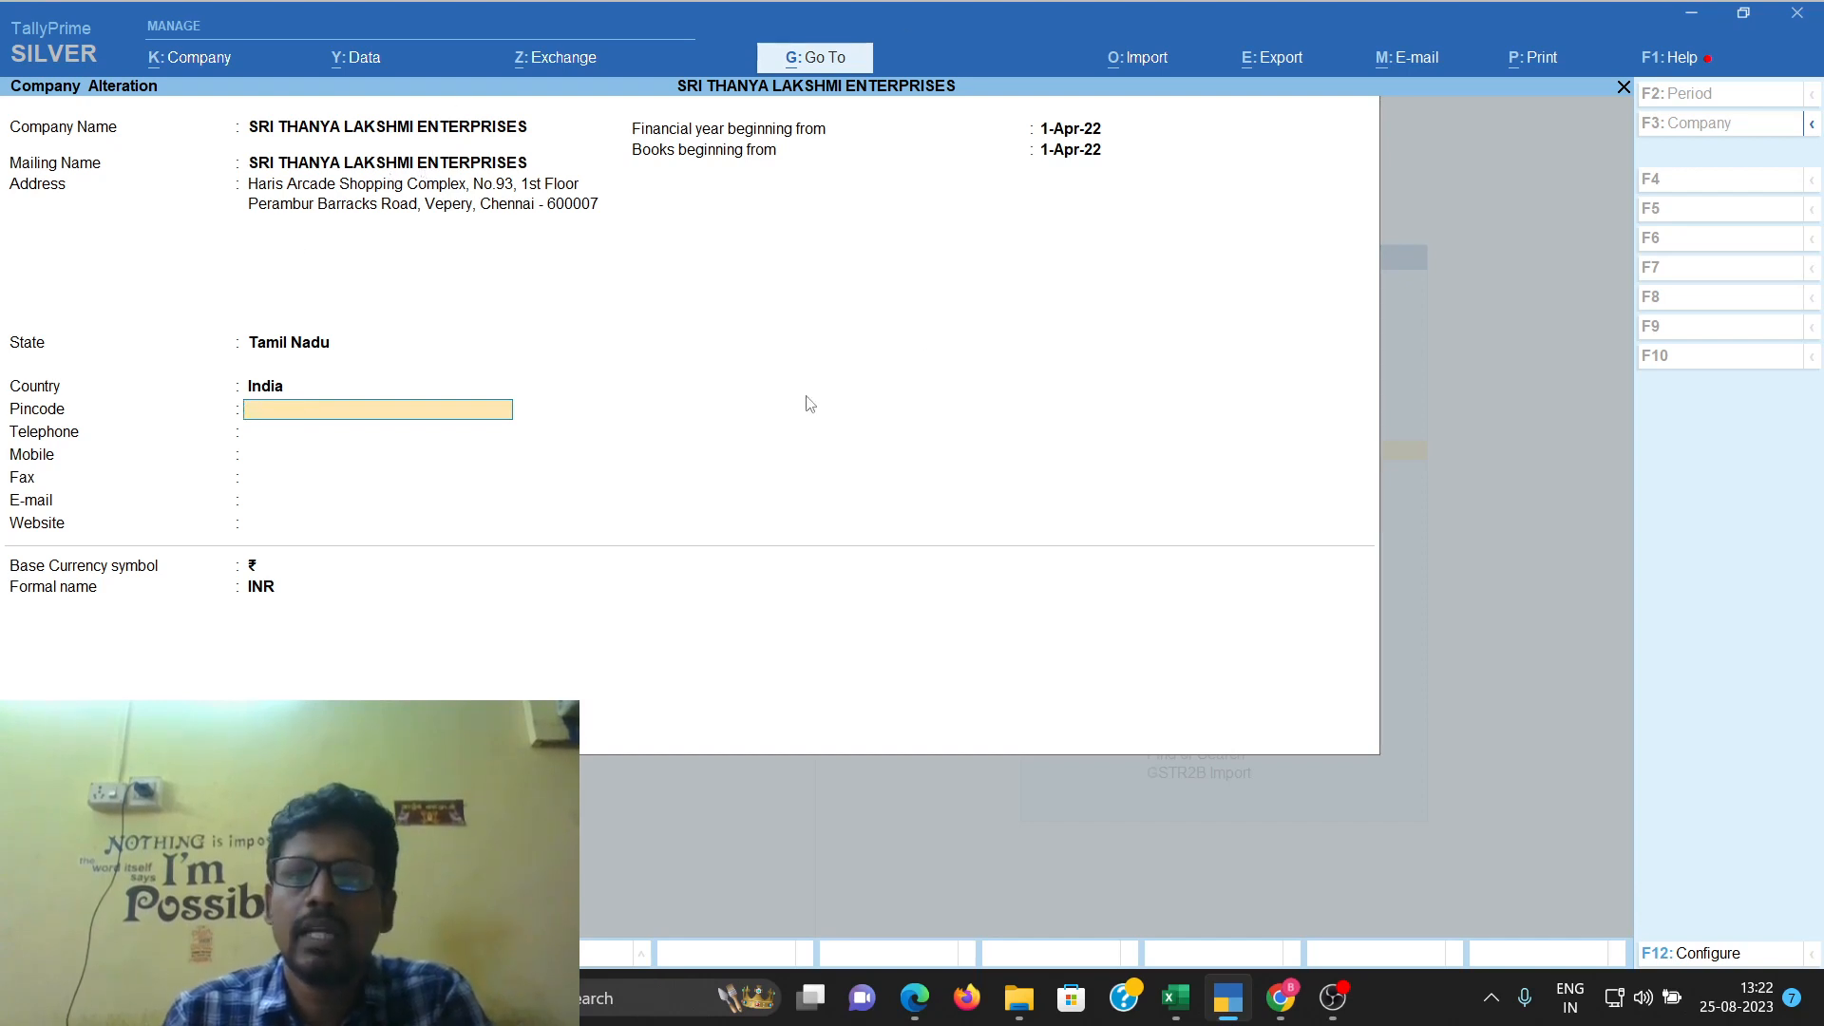
pyautogui.press('Escape')
pyautogui.press('y')
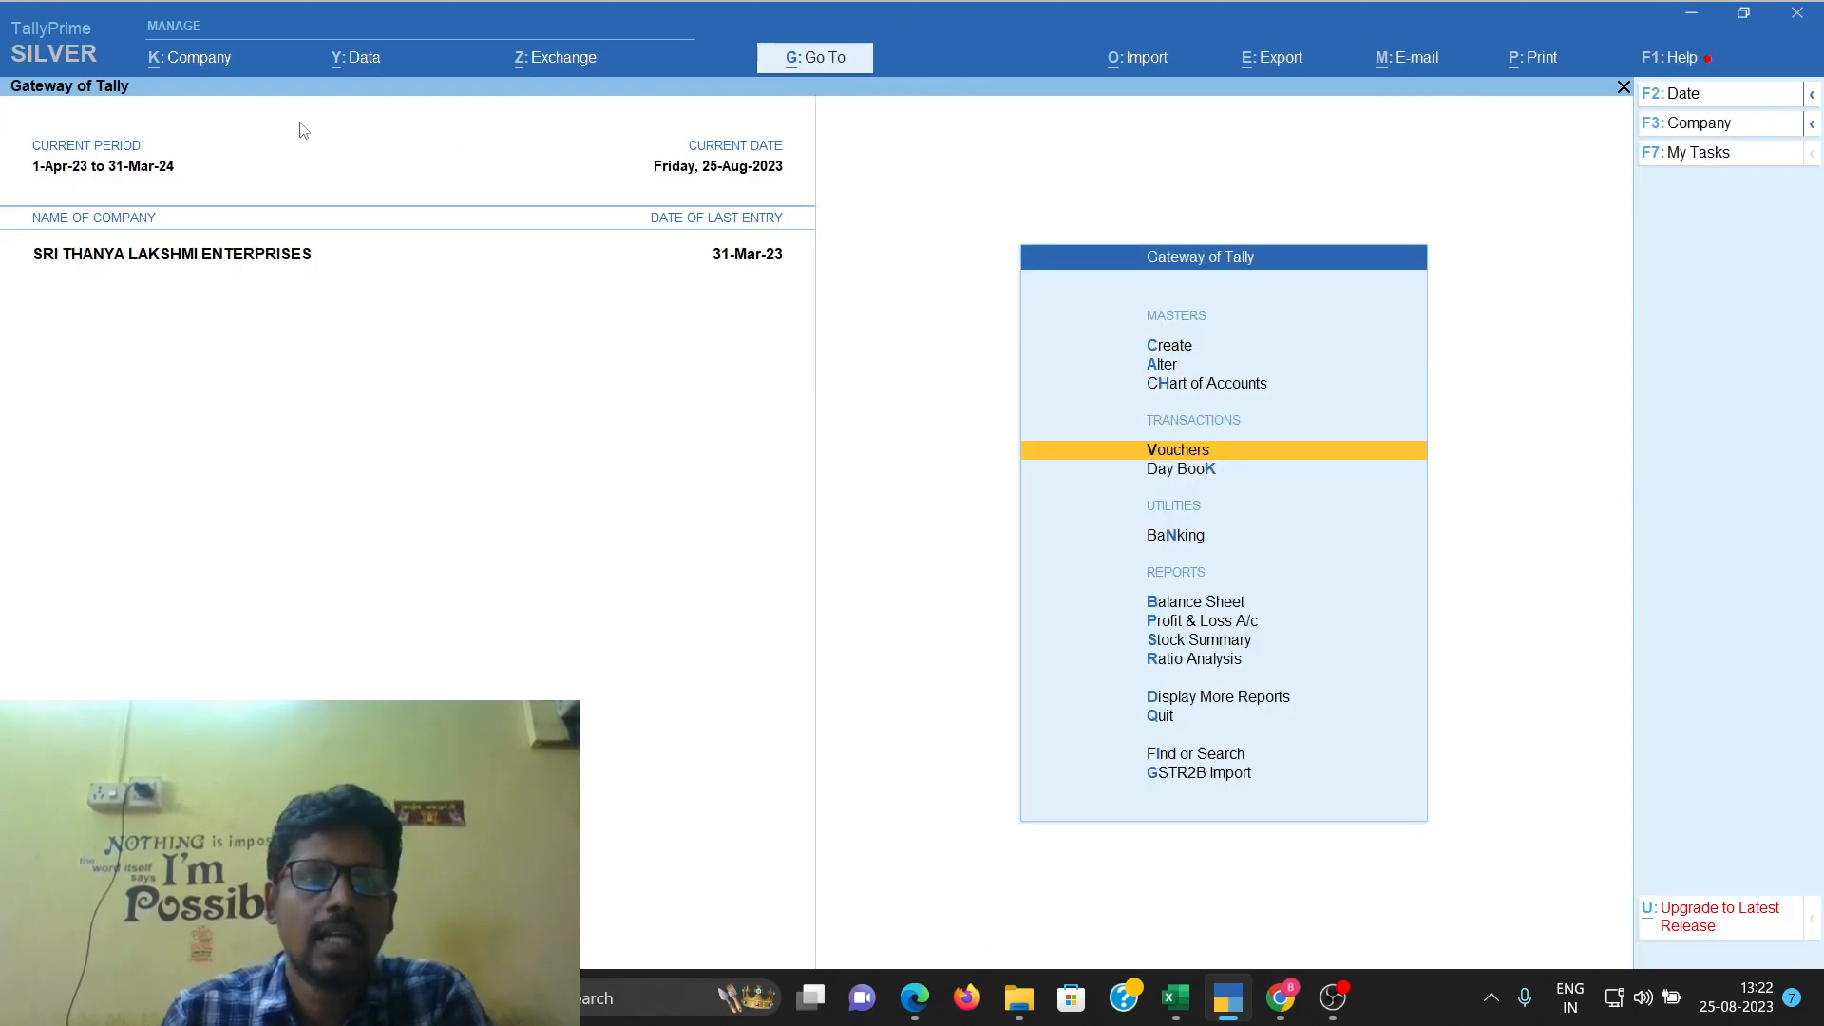
# Review the mailing and tax registration details of the Quick Travels ledger and quit without saving
pyautogui.press('Up')
pyautogui.press('Up')
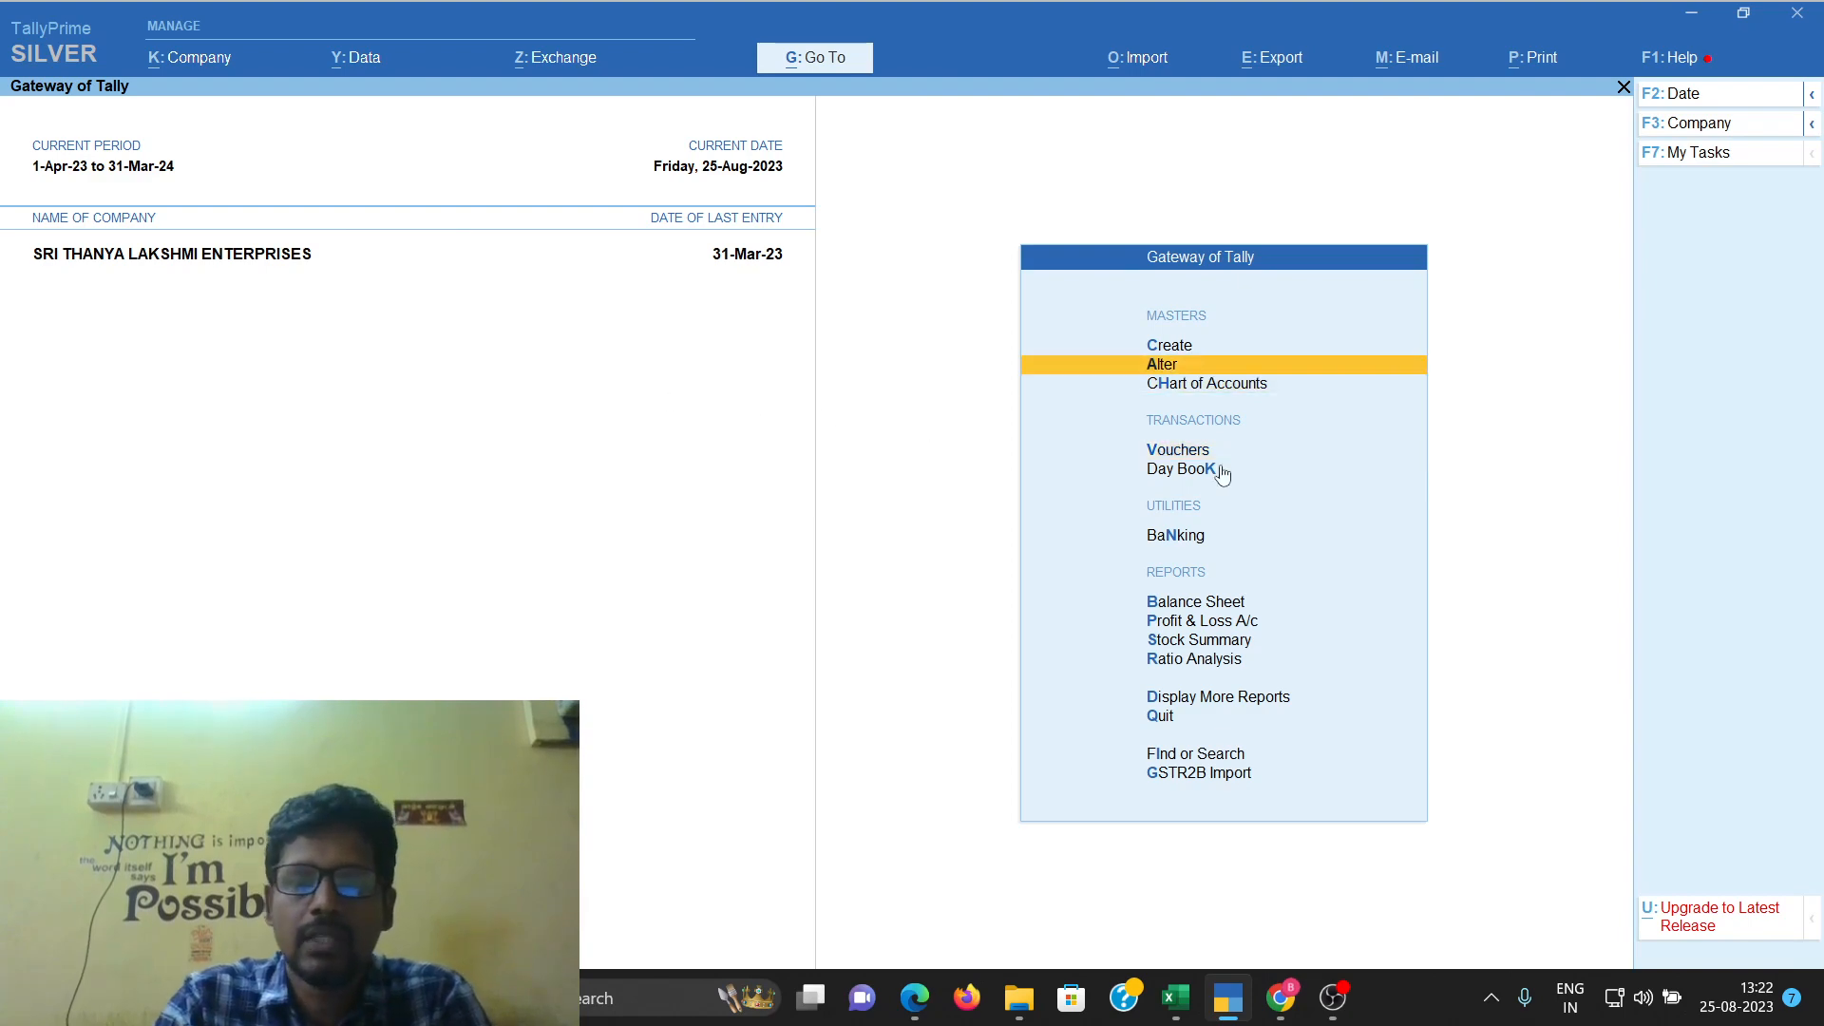
pyautogui.press('Return')
pyautogui.press('Down')
pyautogui.press('Return')
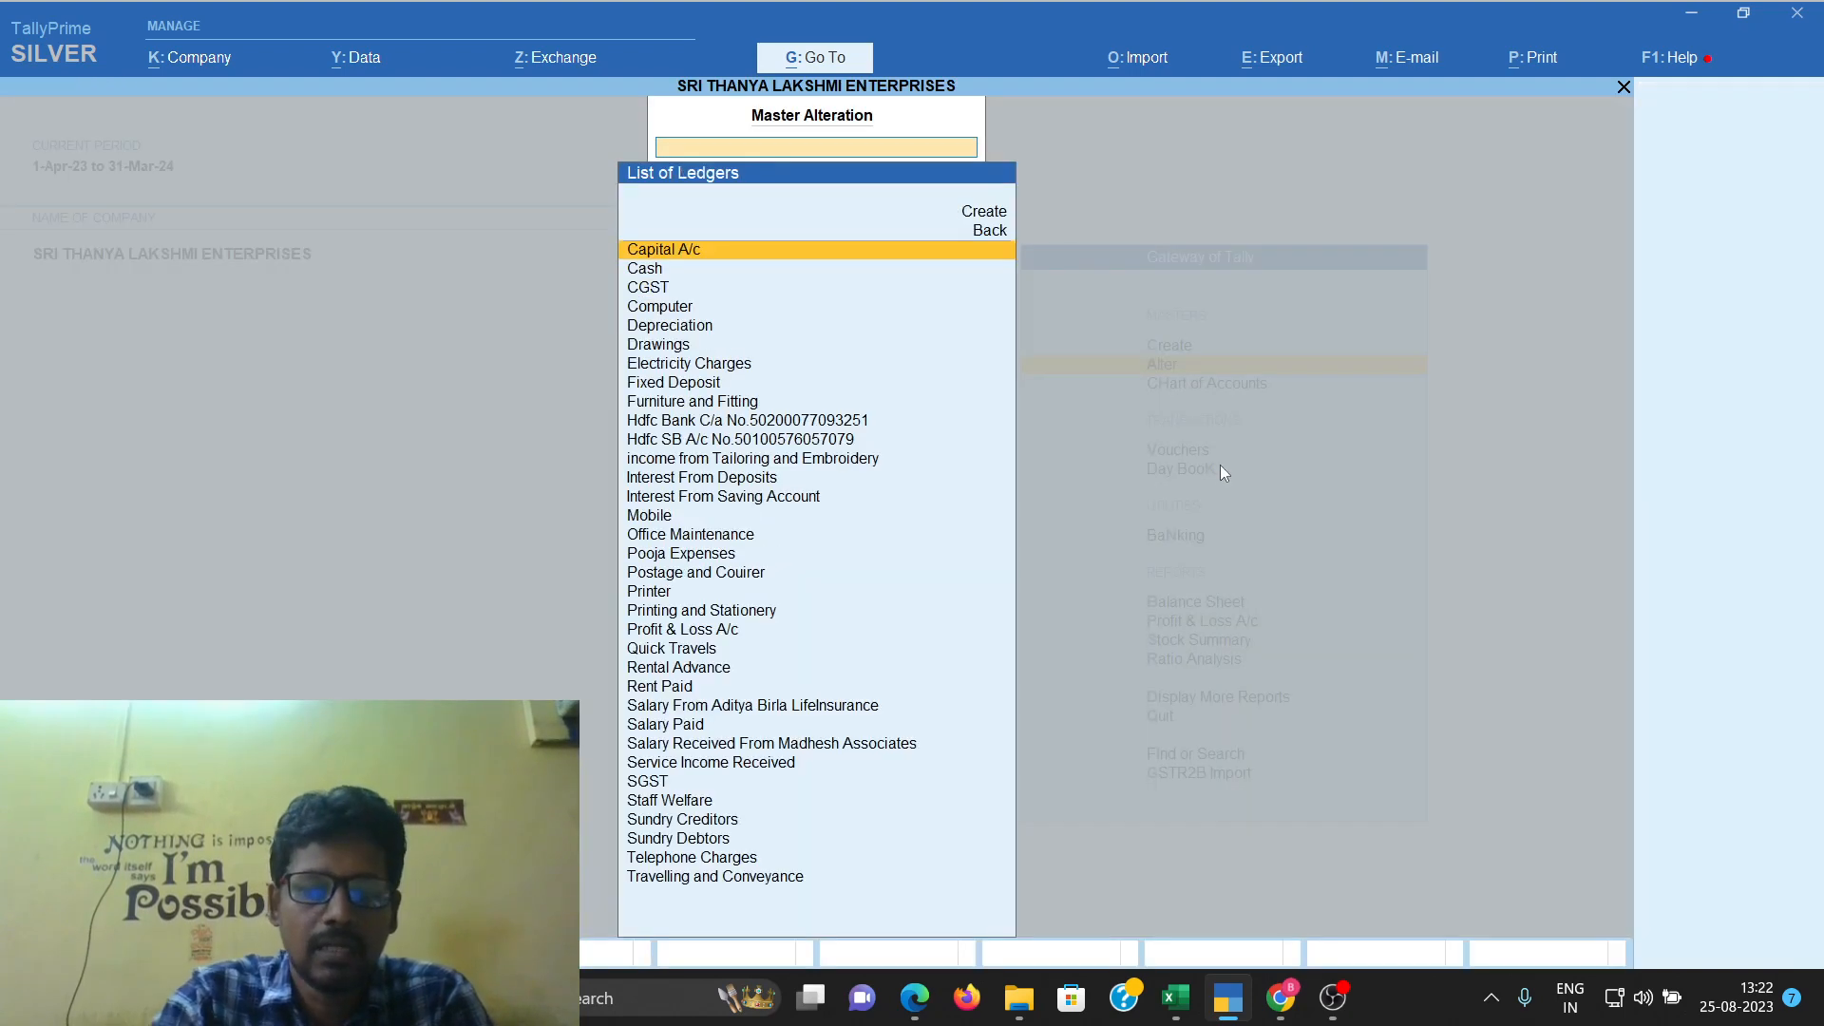
pyautogui.write('qu')
pyautogui.press('Return')
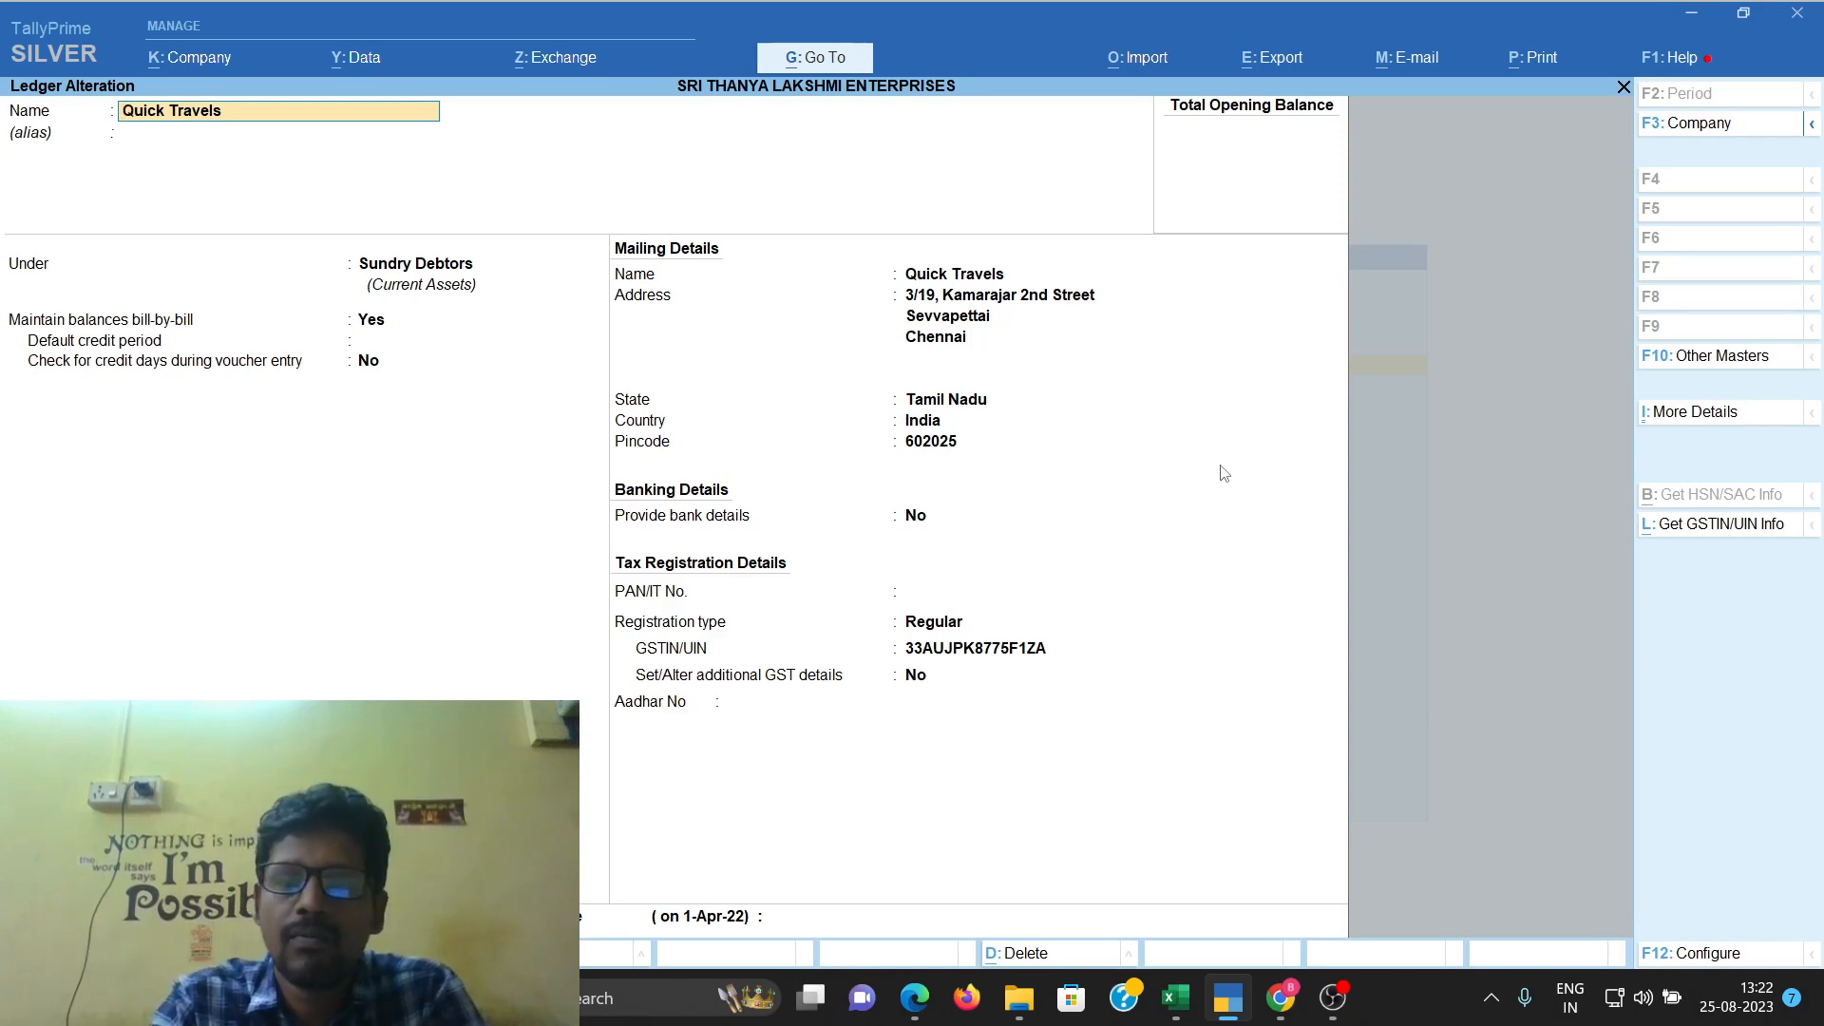
pyautogui.press('BackSpace')
pyautogui.press('Escape')
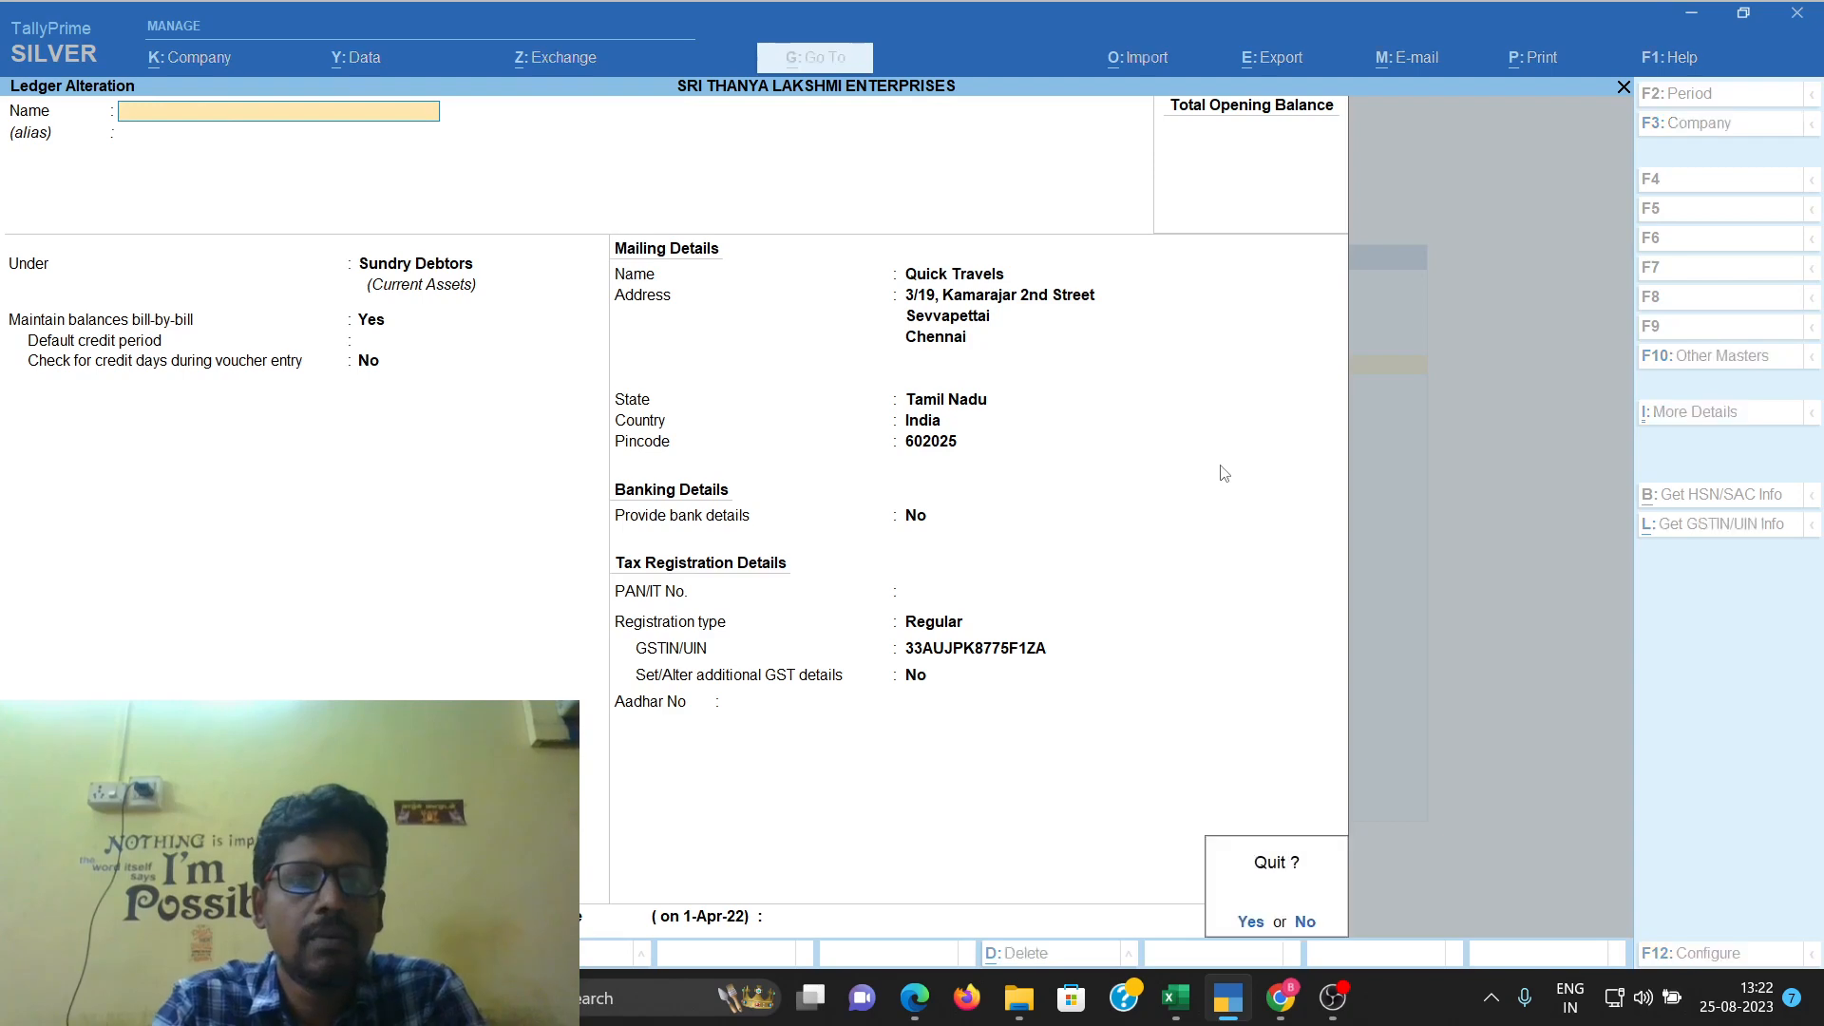
pyautogui.press('y')
pyautogui.press('Escape')
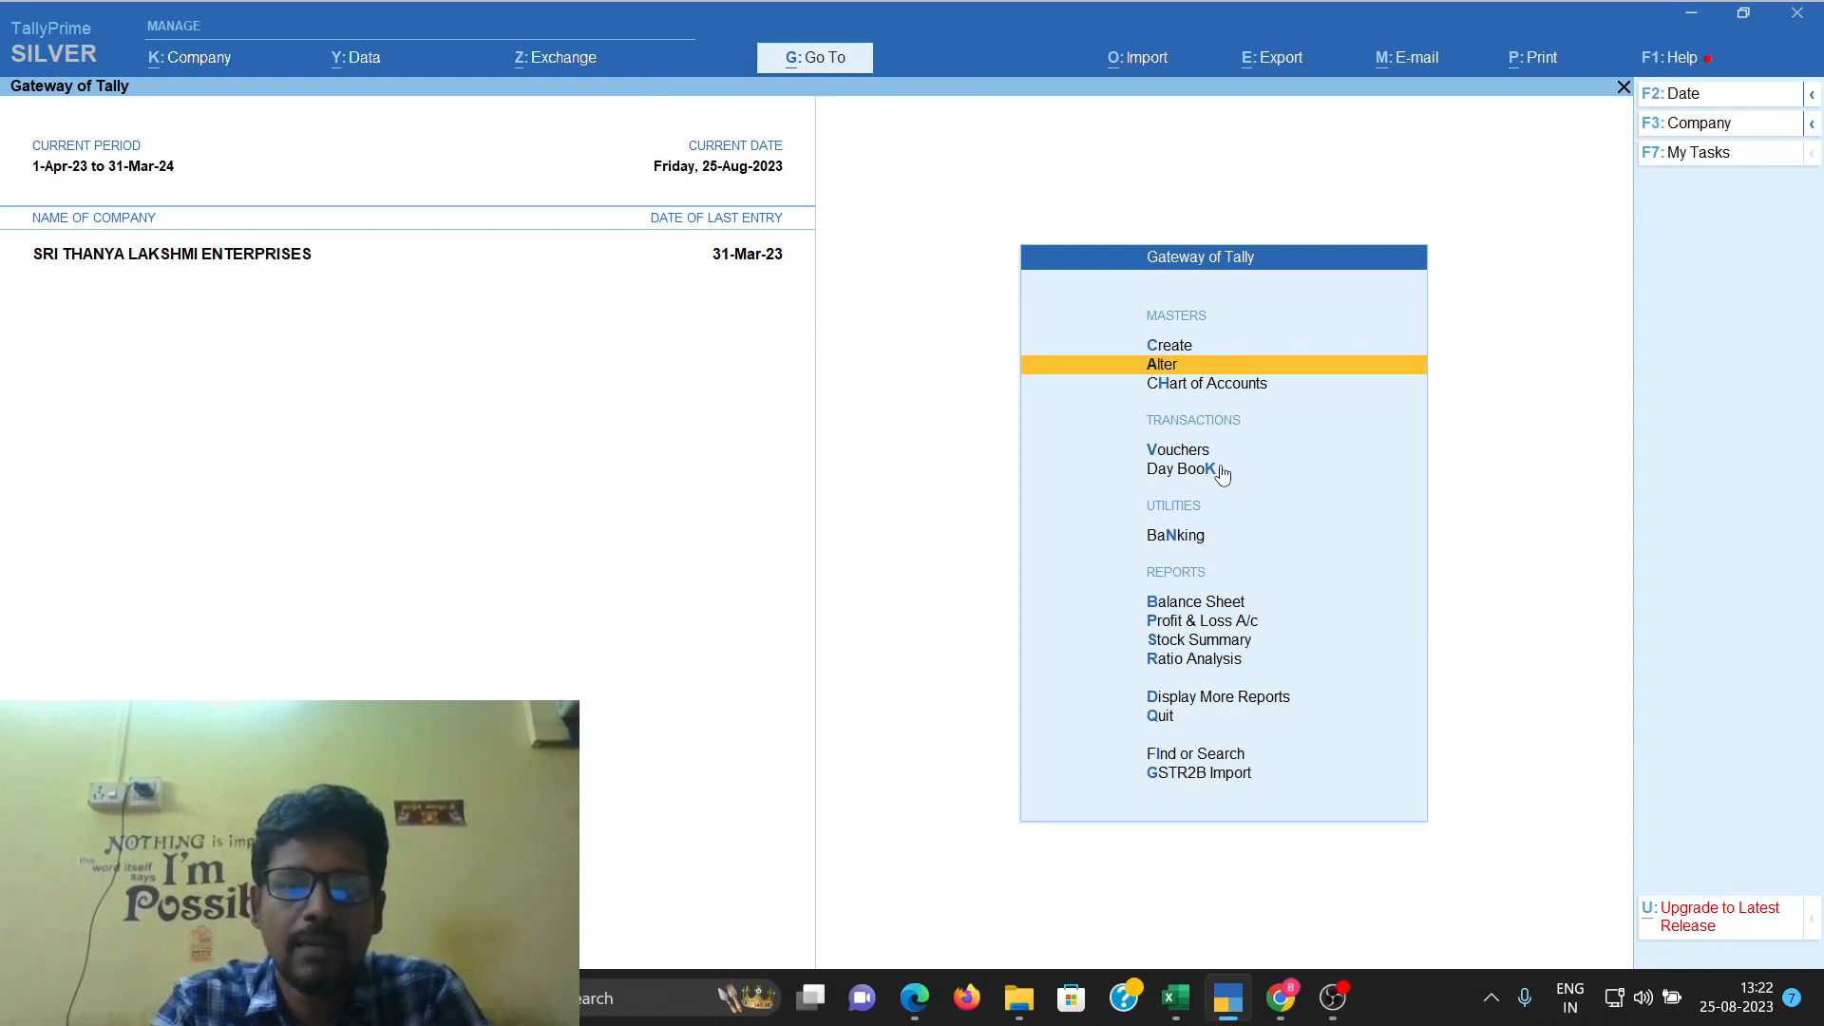
# Open the Gst Filing Charges stock item for alteration to review its HSN/SAC and GST rate details
pyautogui.press('Return')
pyautogui.press('Down')
pyautogui.press('Down')
pyautogui.press('Down')
pyautogui.press('Down')
pyautogui.press('Down')
pyautogui.press('Down')
pyautogui.press('Down')
pyautogui.press('Return')
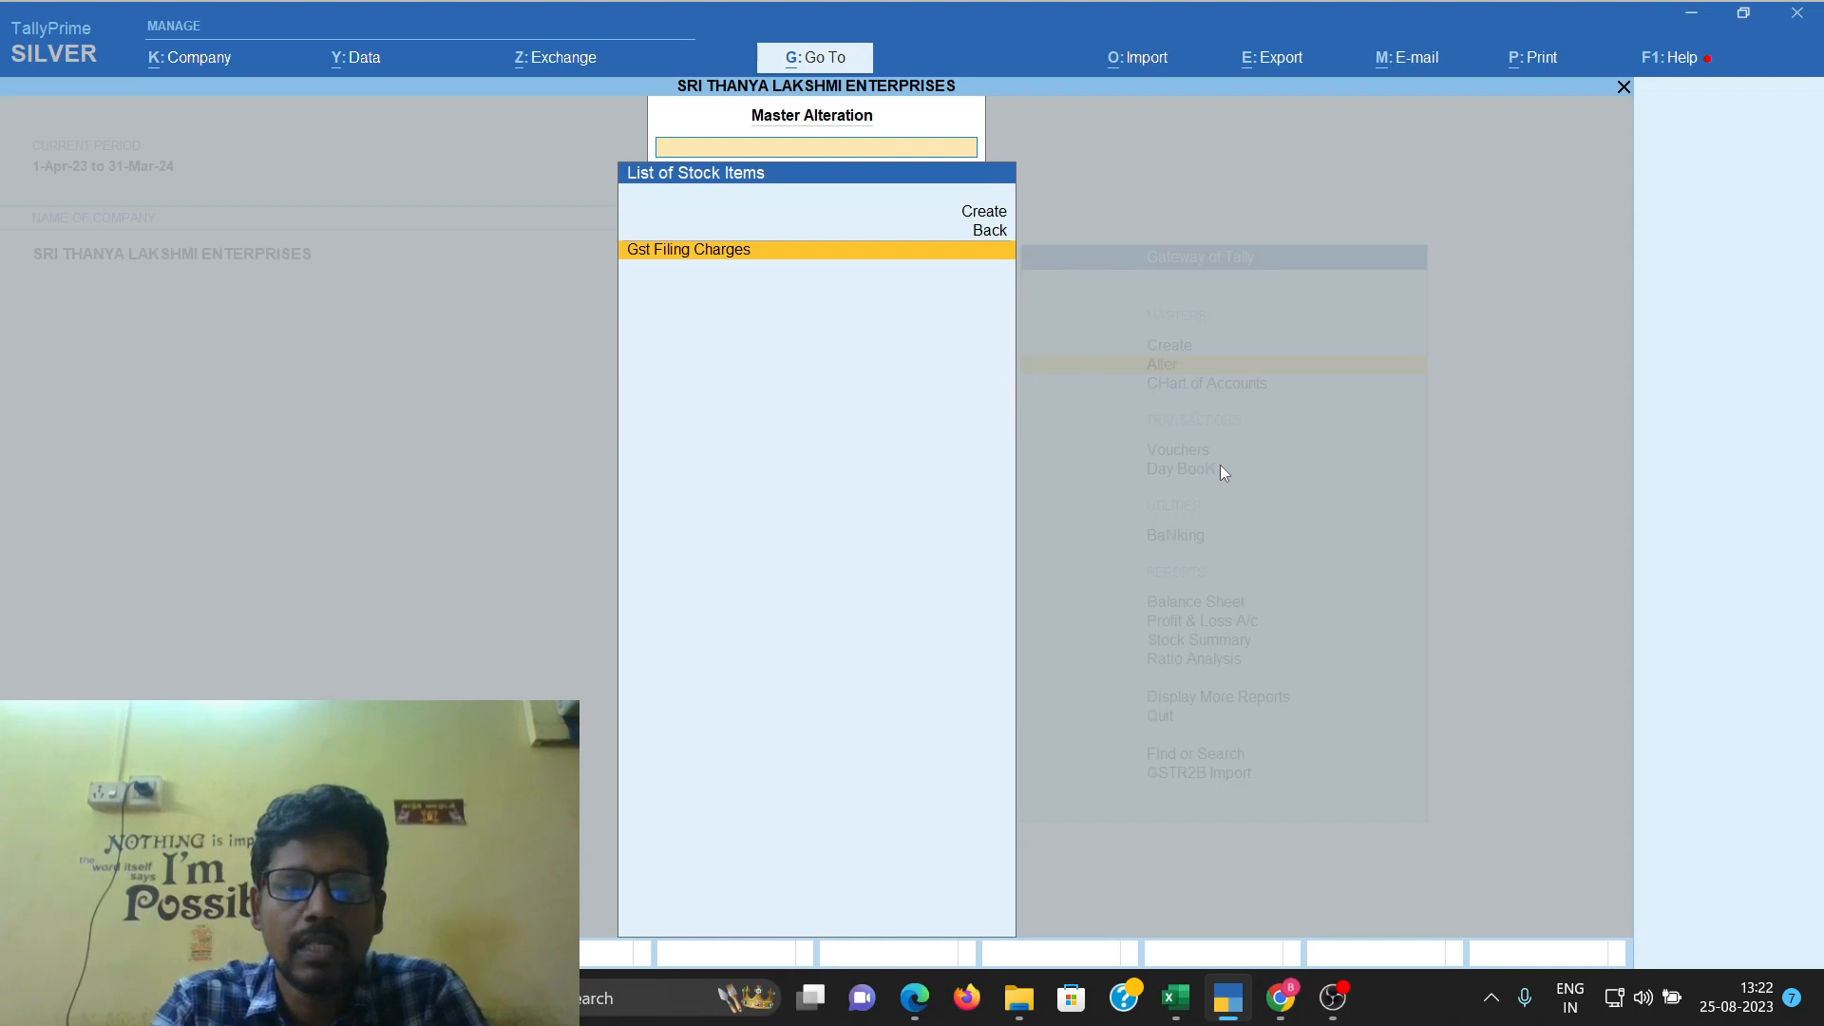
pyautogui.press('Return')
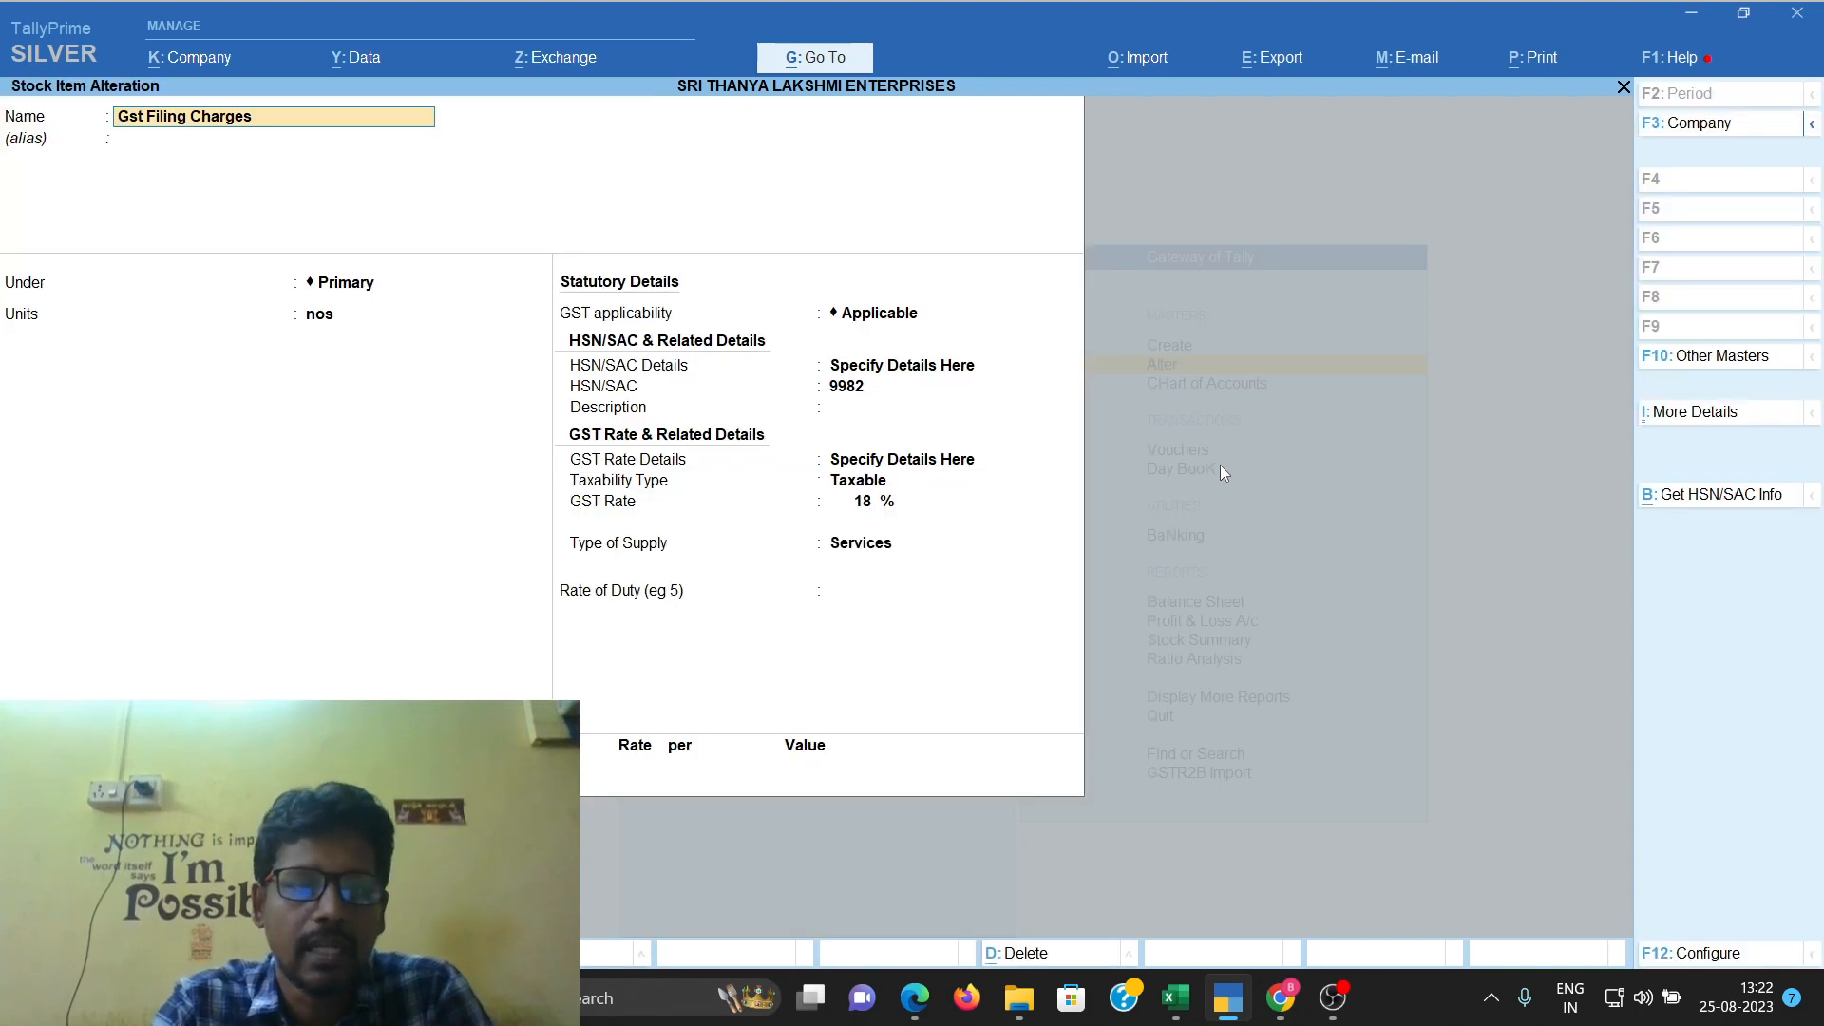
# Go through the Gst Filing Charges item's group, units, GST applicability, HSN/SAC, GST rate and type of supply details
pyautogui.press('Return')
pyautogui.press('Return')
pyautogui.press('Return')
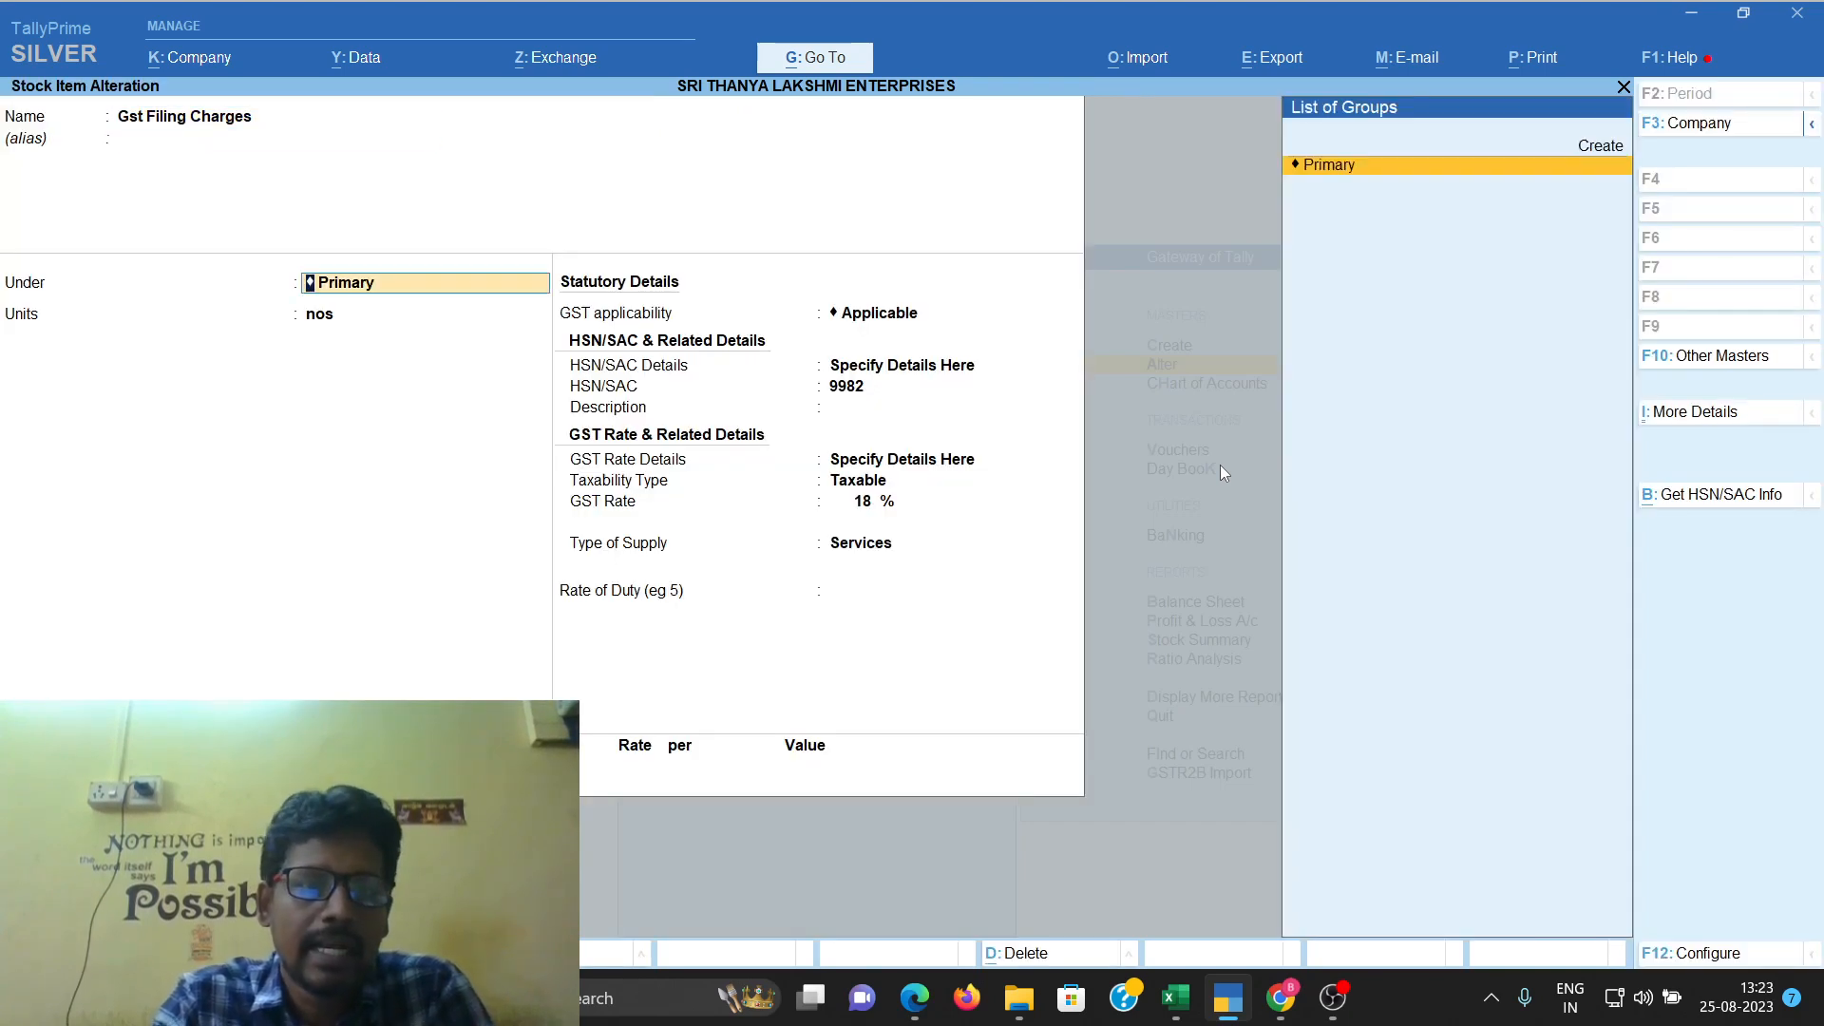
pyautogui.press('Return')
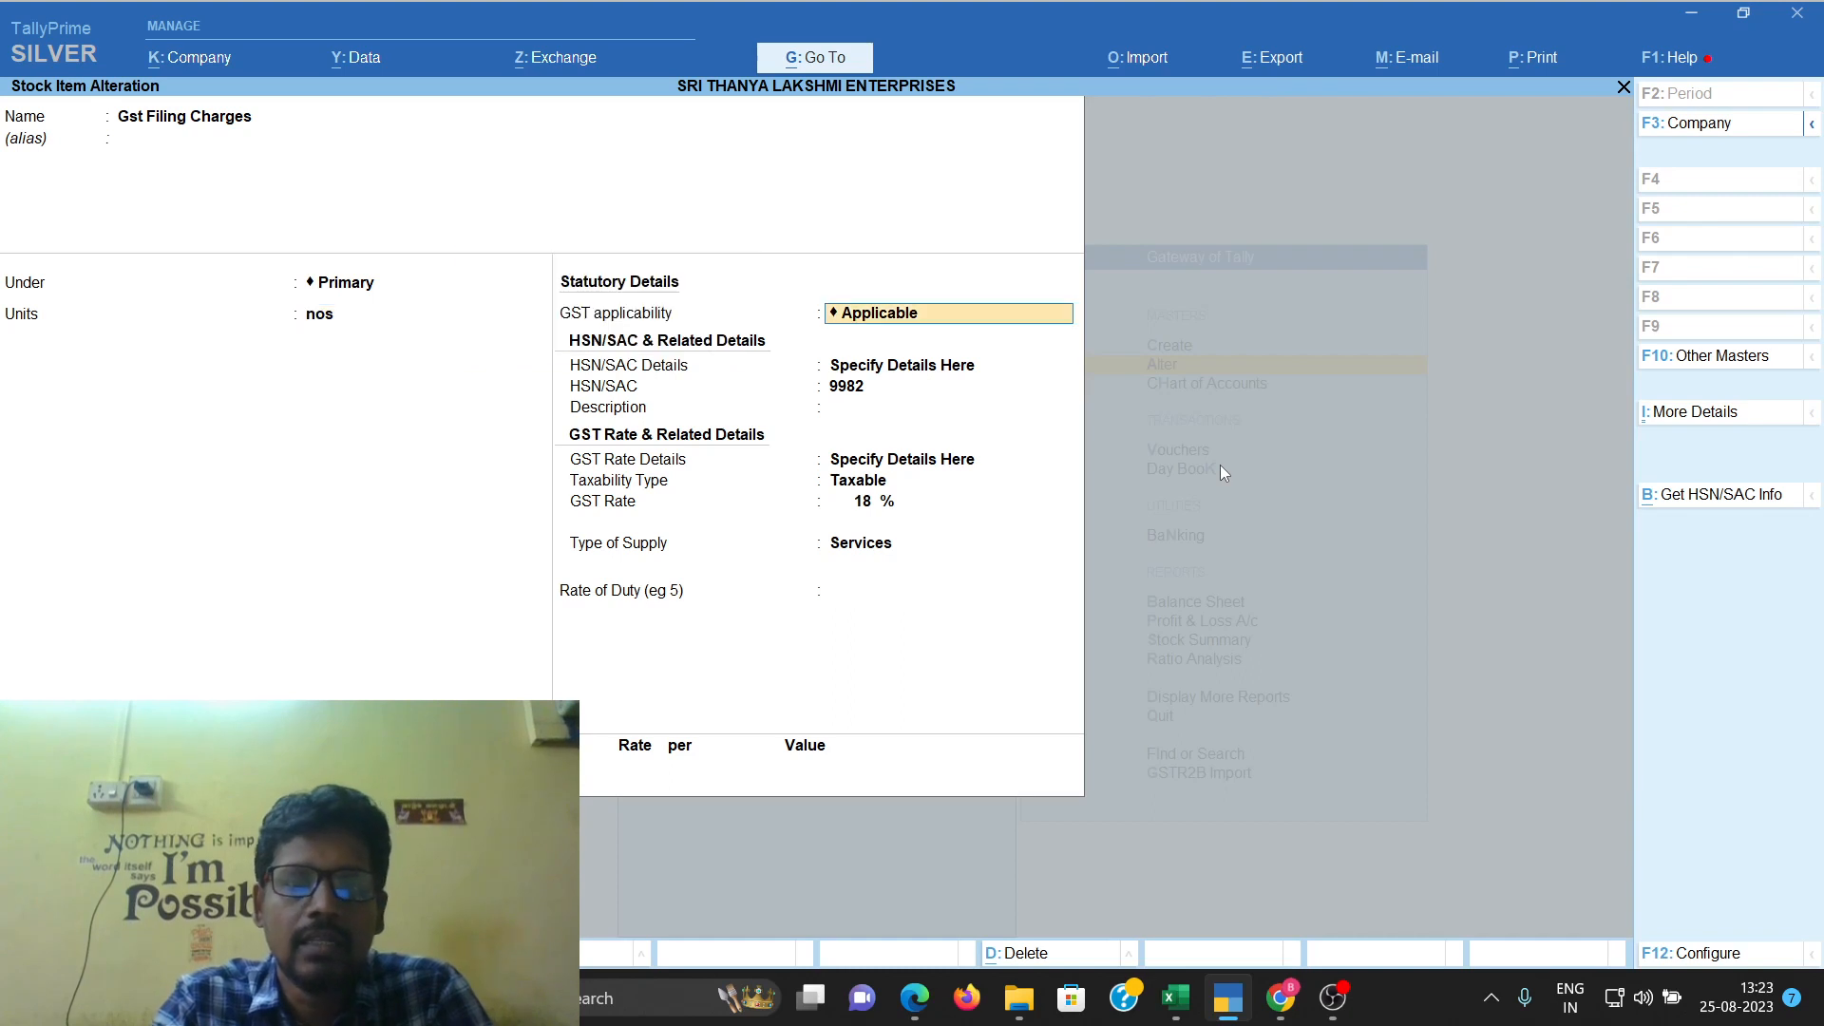
pyautogui.press('Return')
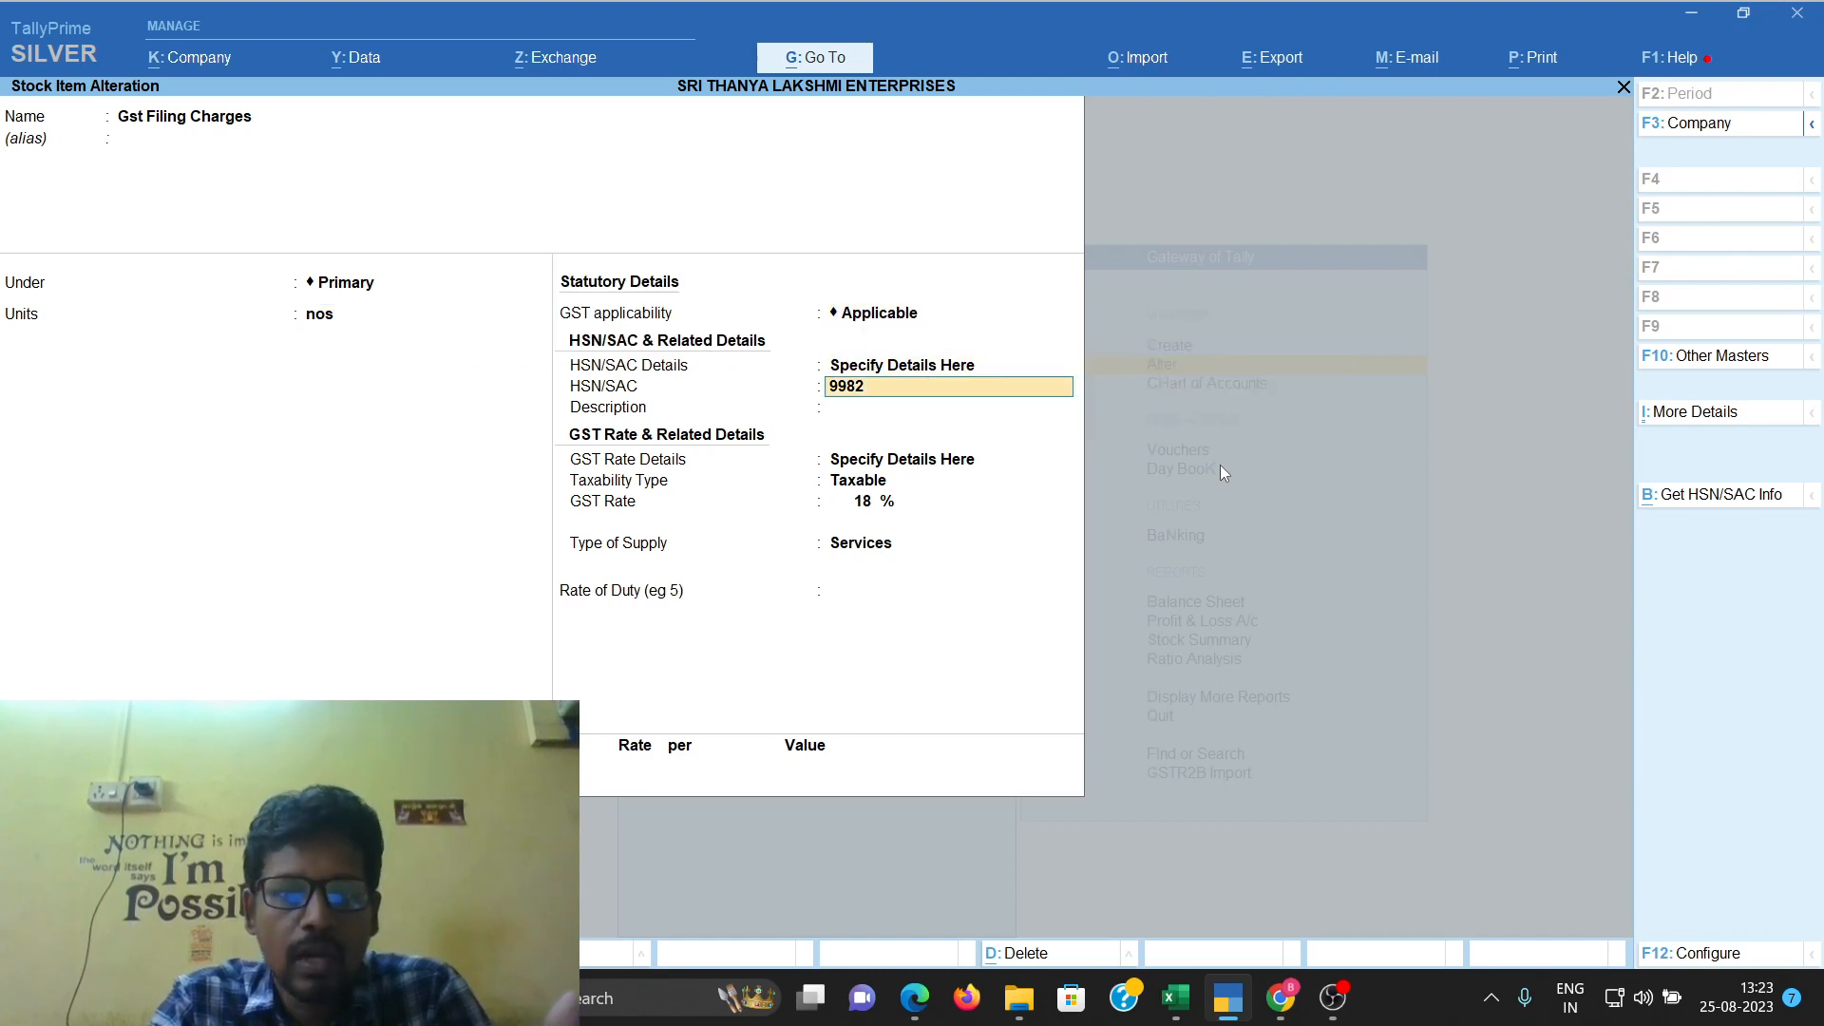
pyautogui.press('Return')
pyautogui.press('Return')
pyautogui.press('Return')
pyautogui.press('Return')
pyautogui.press('Return')
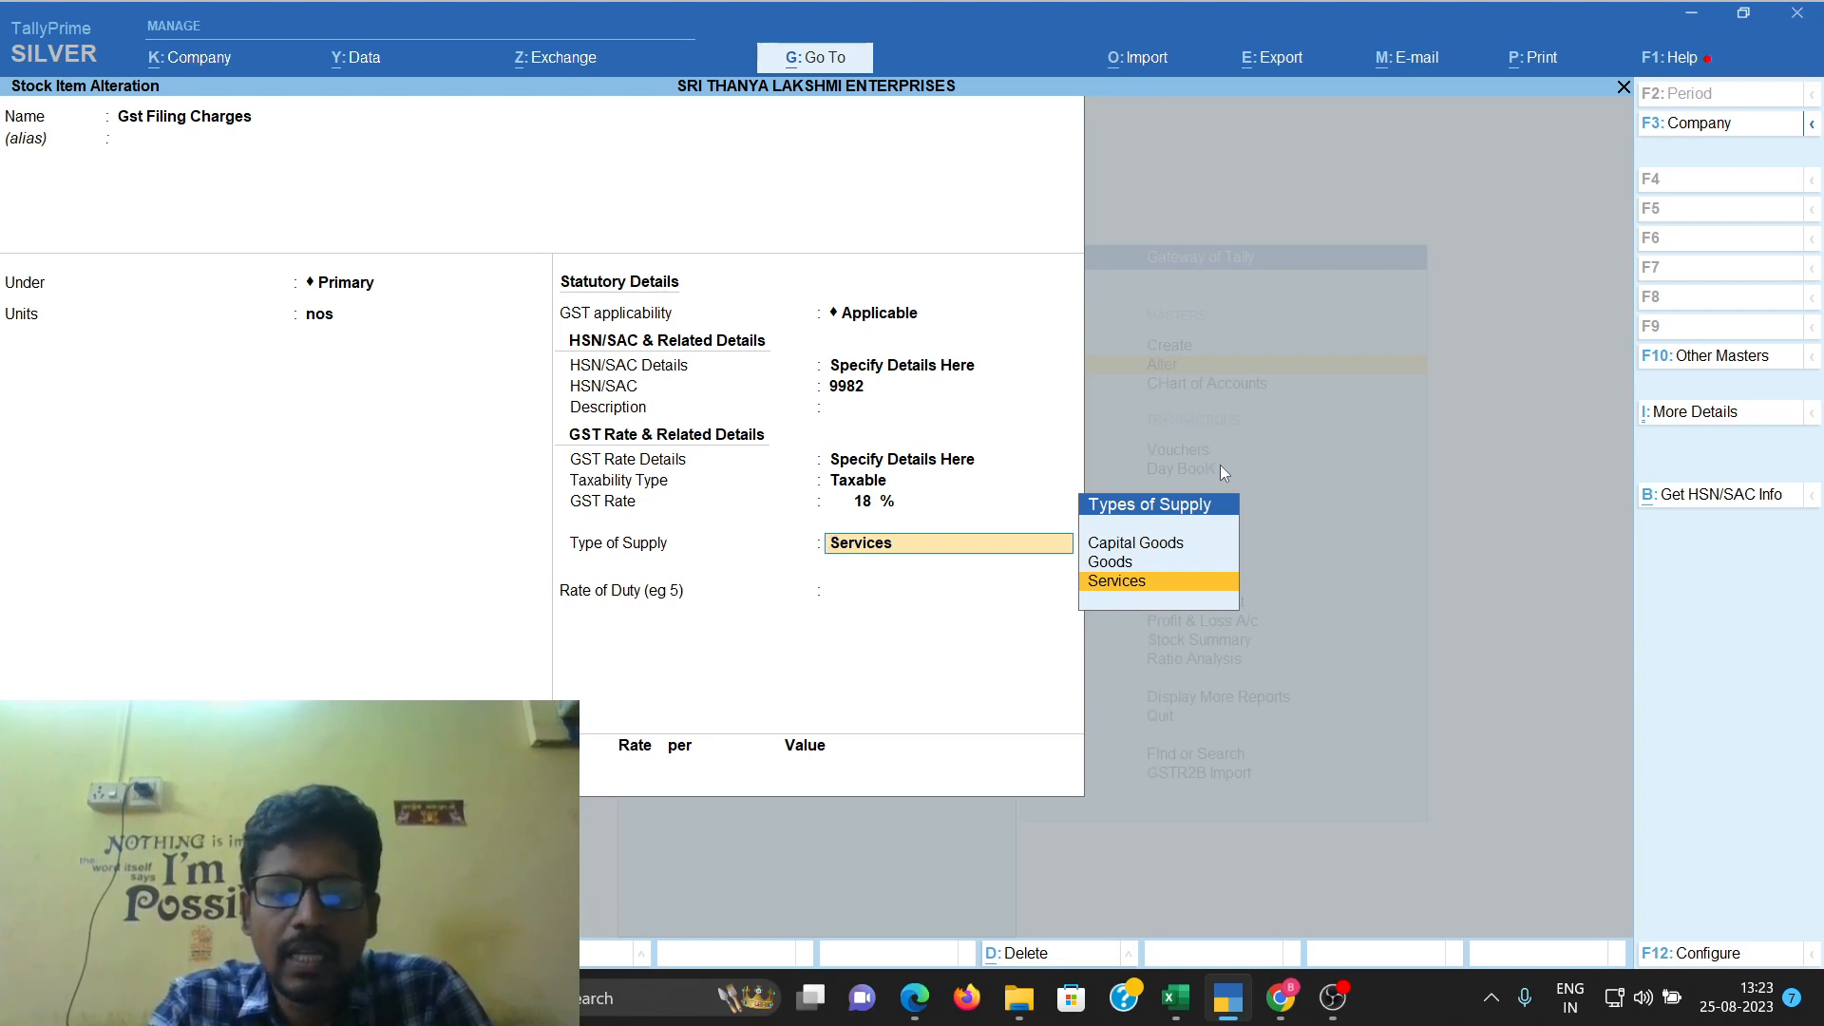
# Accept the Gst Filing Charges stock item with a rate of duty of 0 and return to the Gateway of Tally
pyautogui.press('Return')
pyautogui.press('Return')
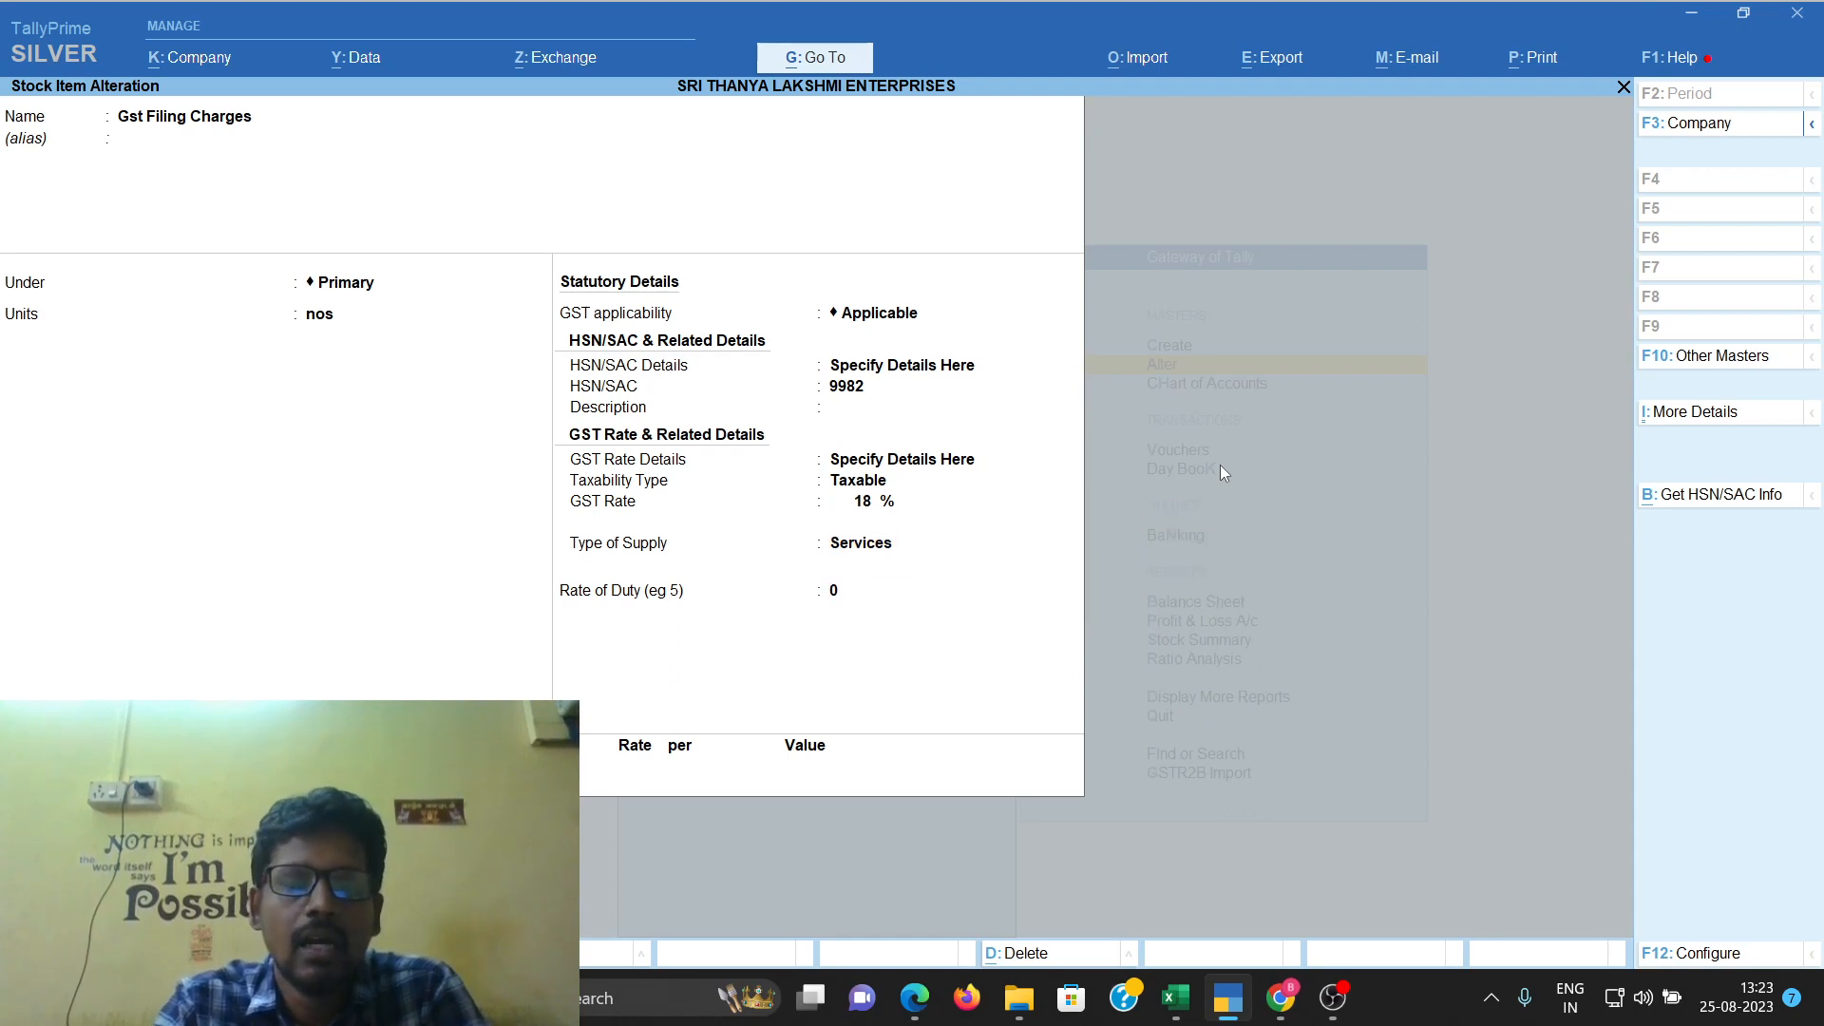
pyautogui.press('Return')
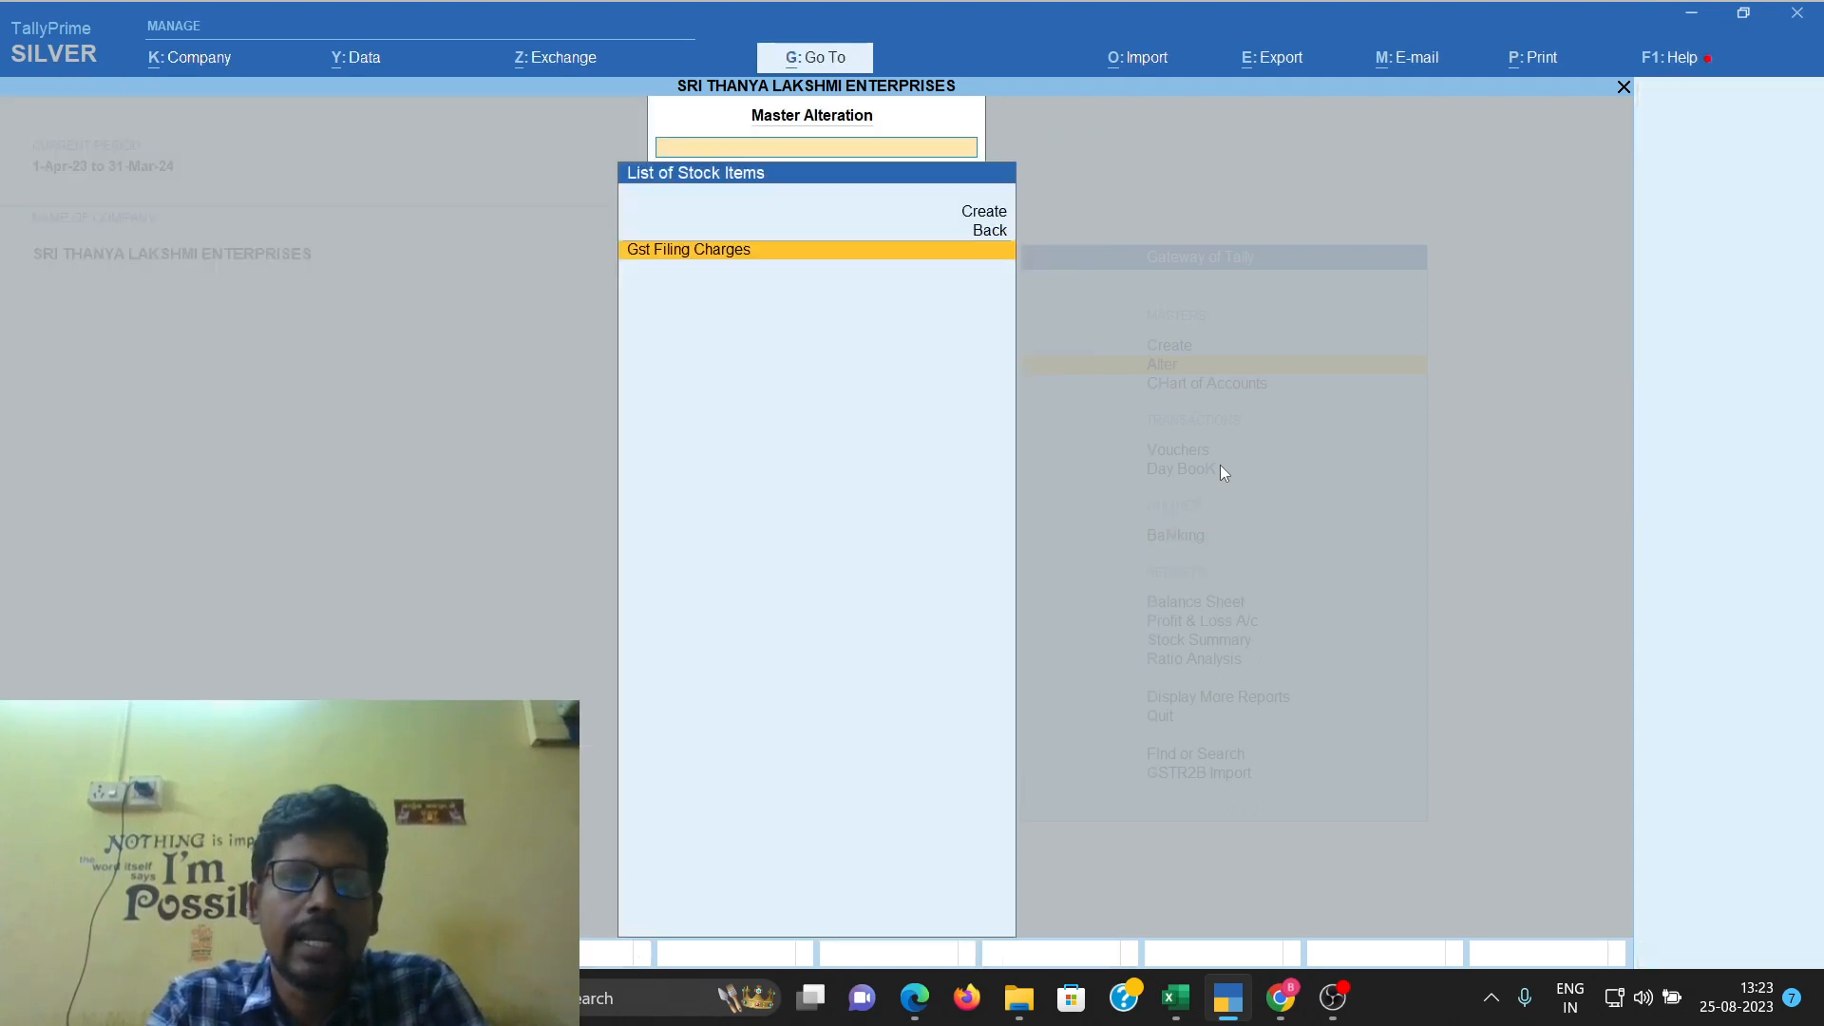
pyautogui.press('Escape')
pyautogui.press('Escape')
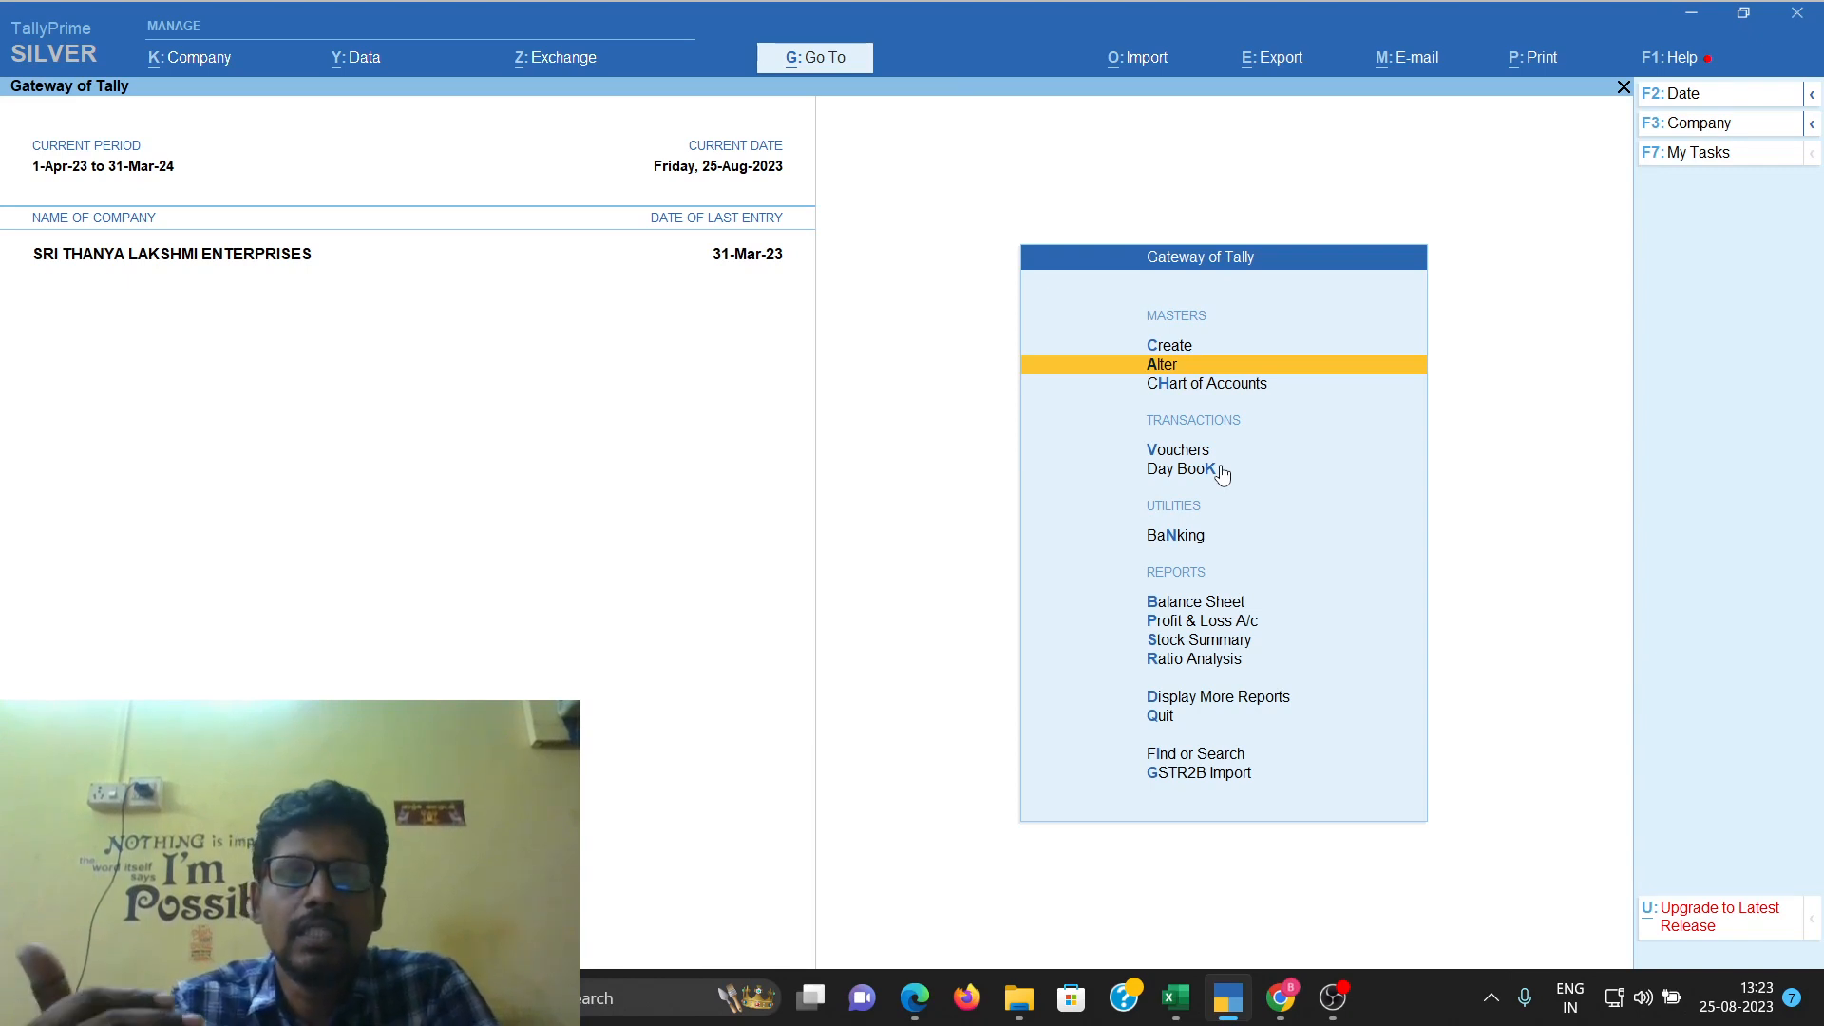
# Start a Gst Sales - Services voucher with blank reference number and date, and choose Quick Travels as the party account
pyautogui.press('v')
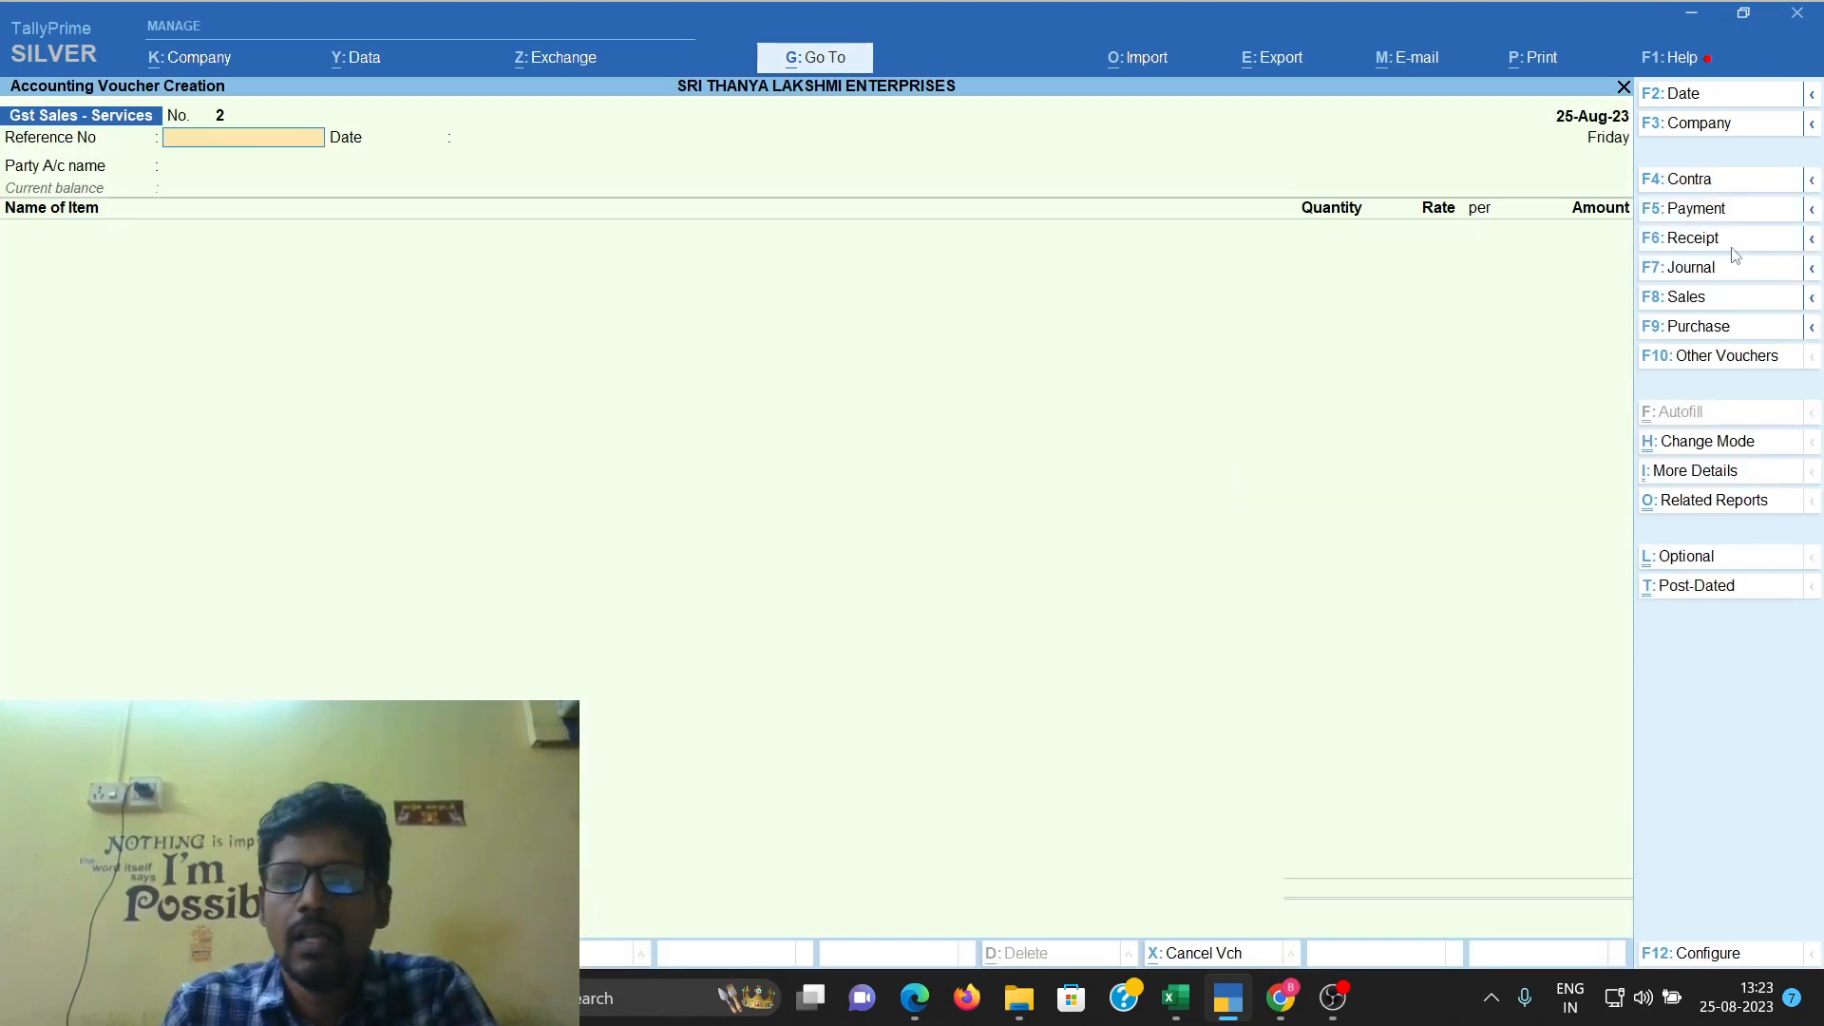
pyautogui.click(1701, 297)
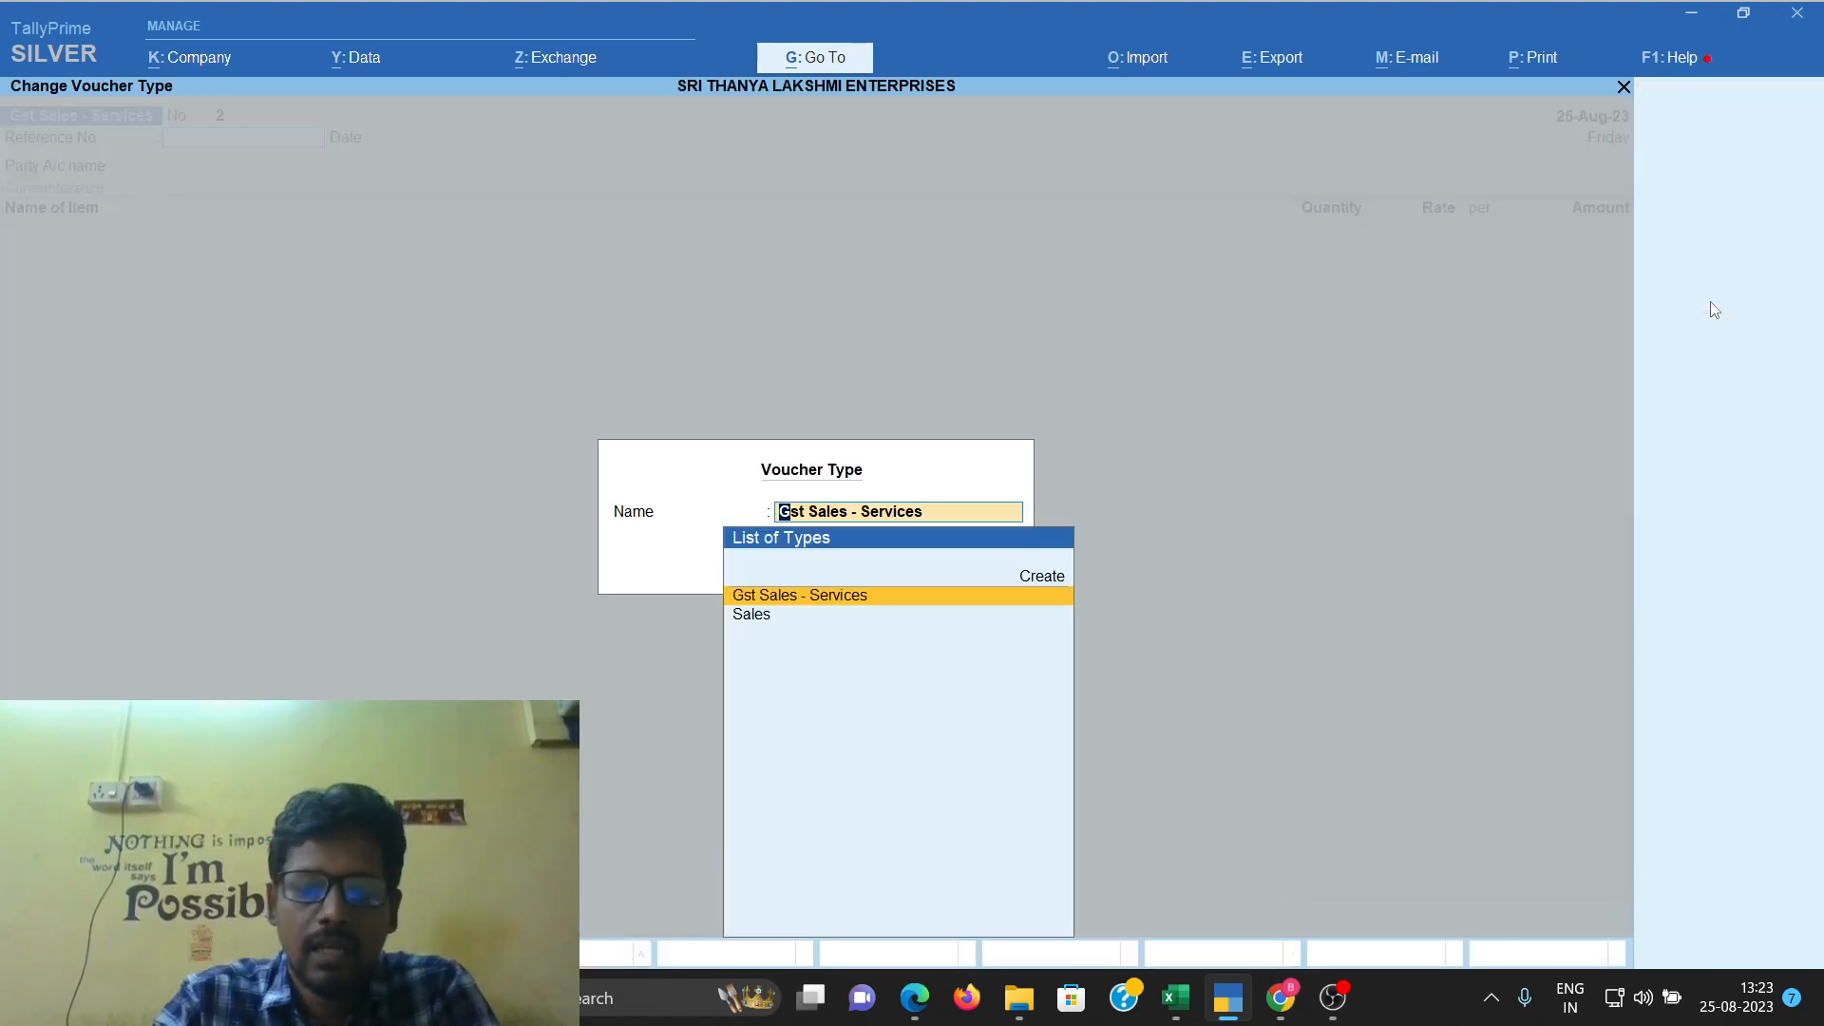
pyautogui.press('Return')
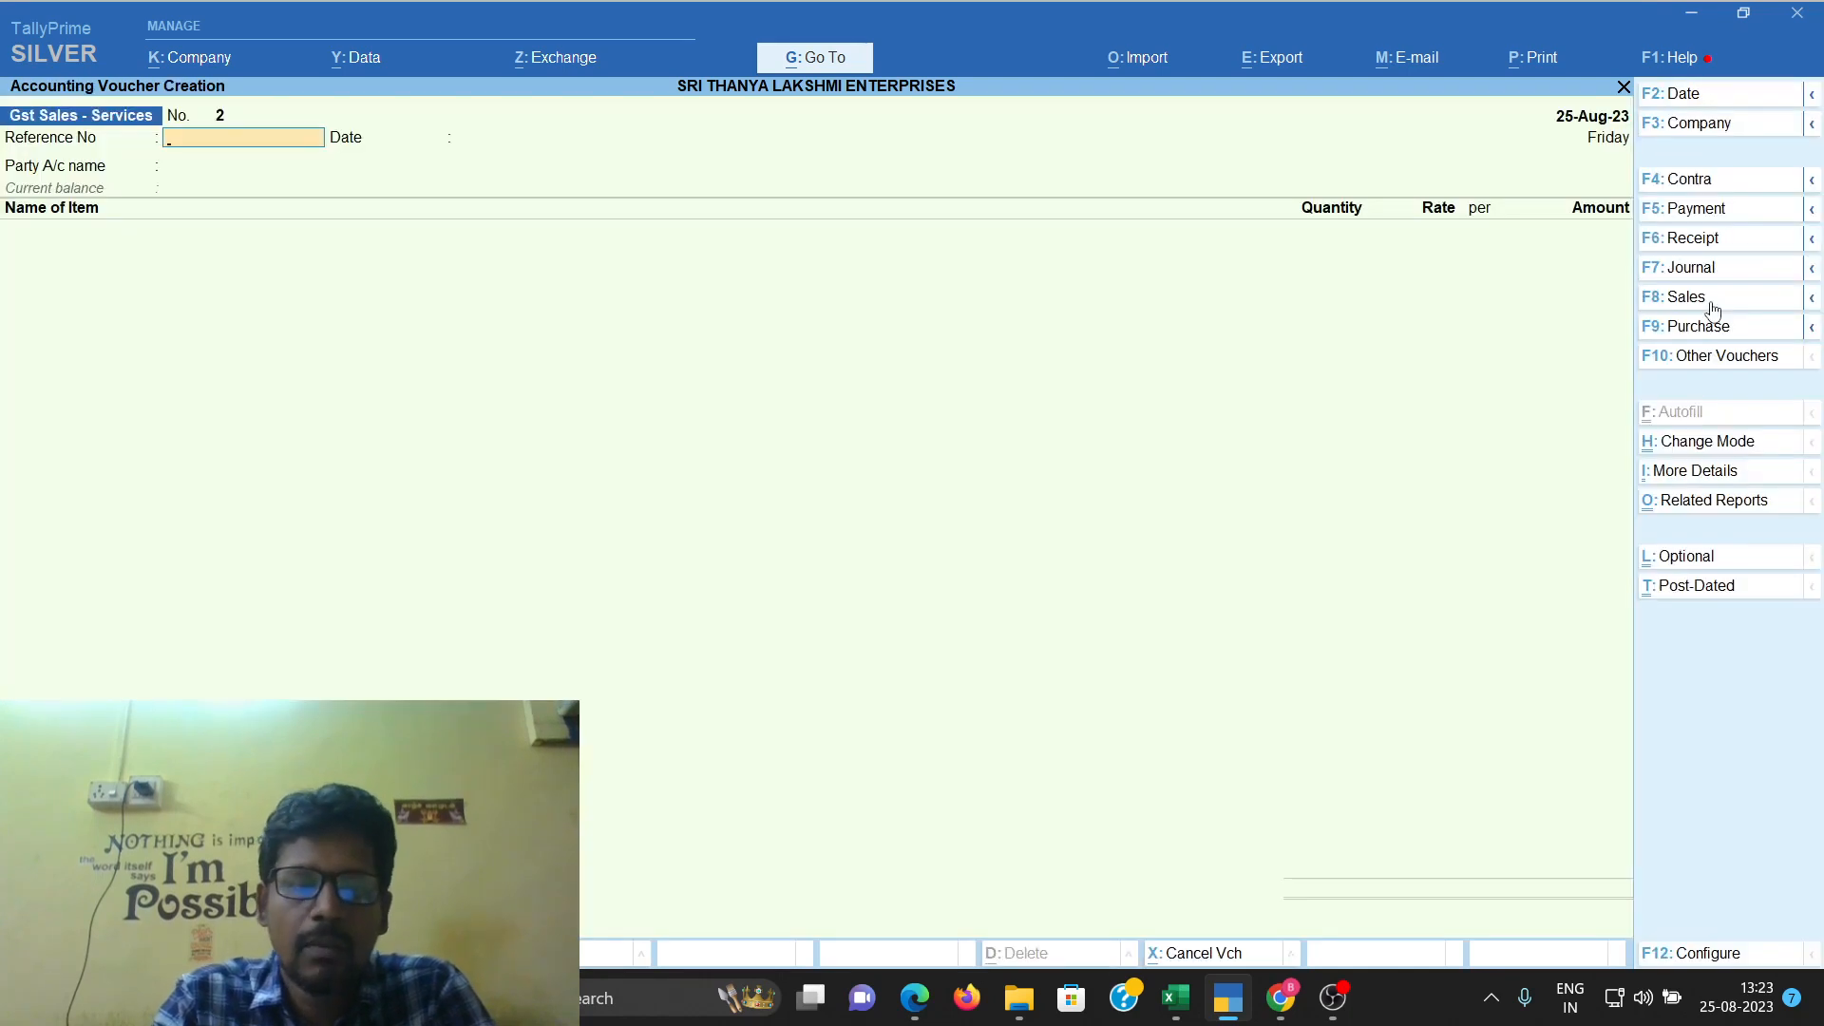
pyautogui.press('Return')
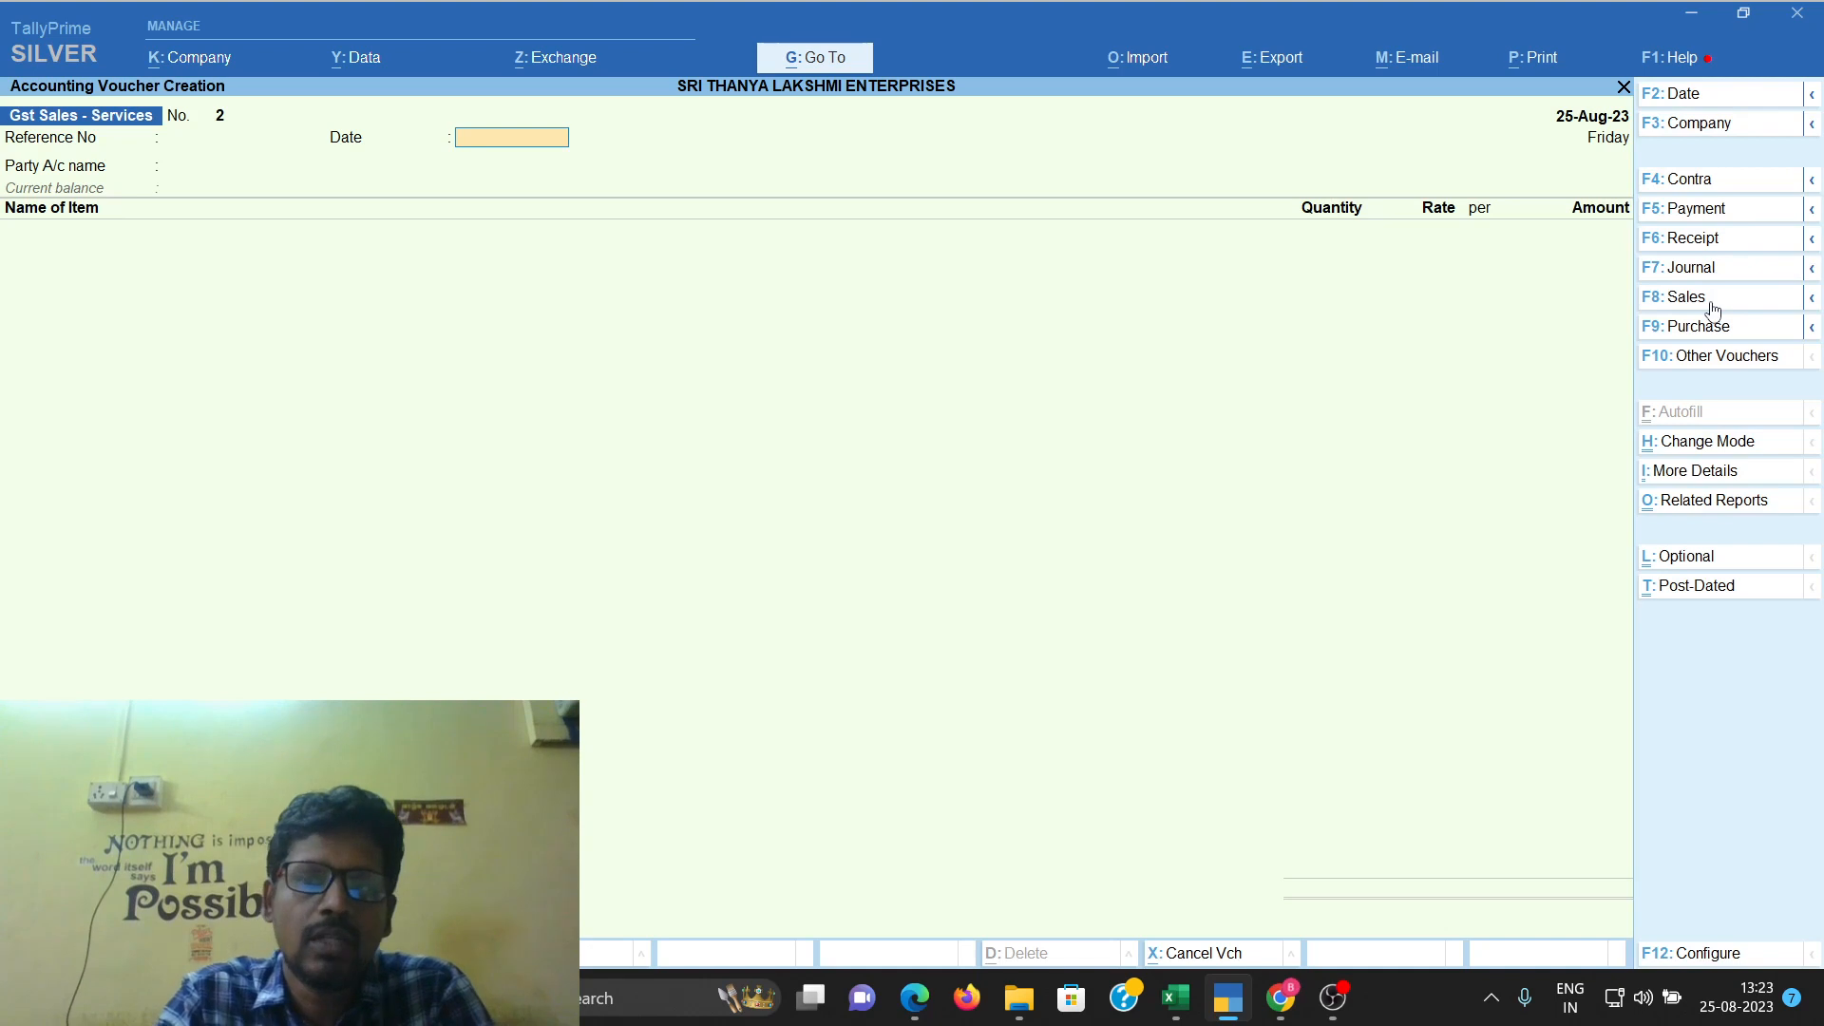
pyautogui.press('Return')
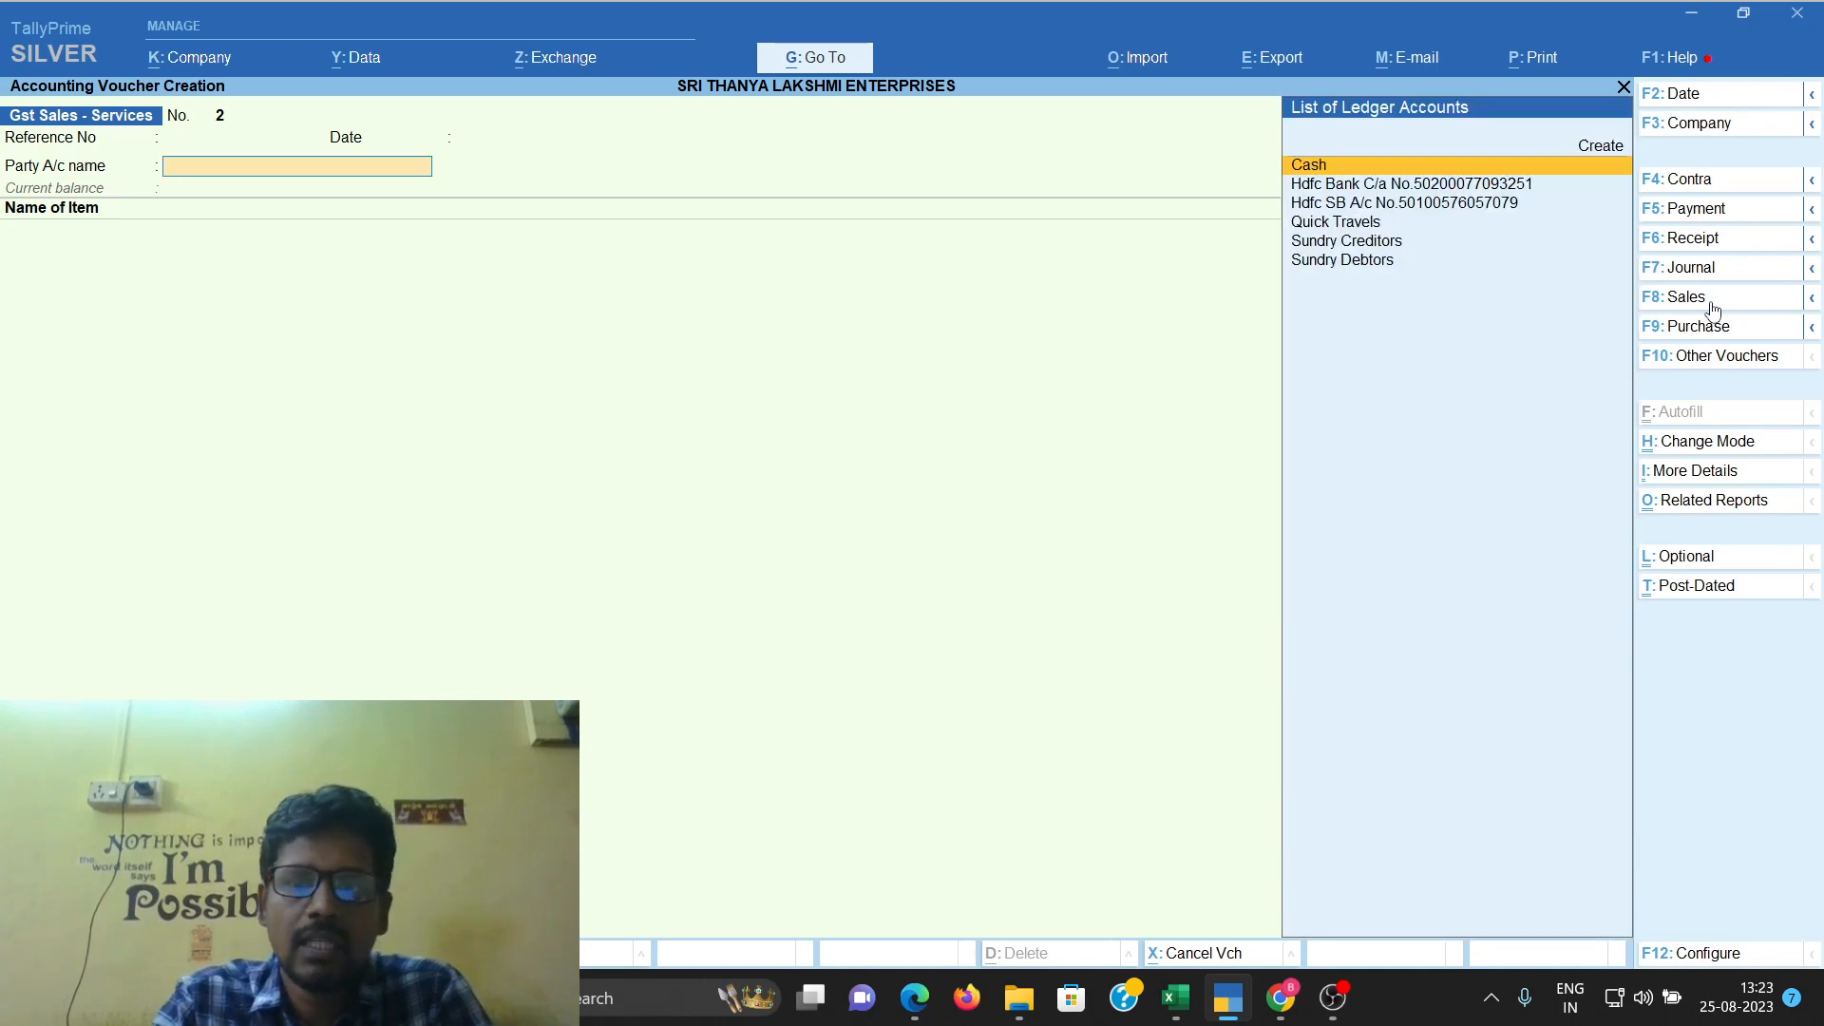
pyautogui.press('Down')
pyautogui.press('Down')
pyautogui.press('Down')
pyautogui.press('Return')
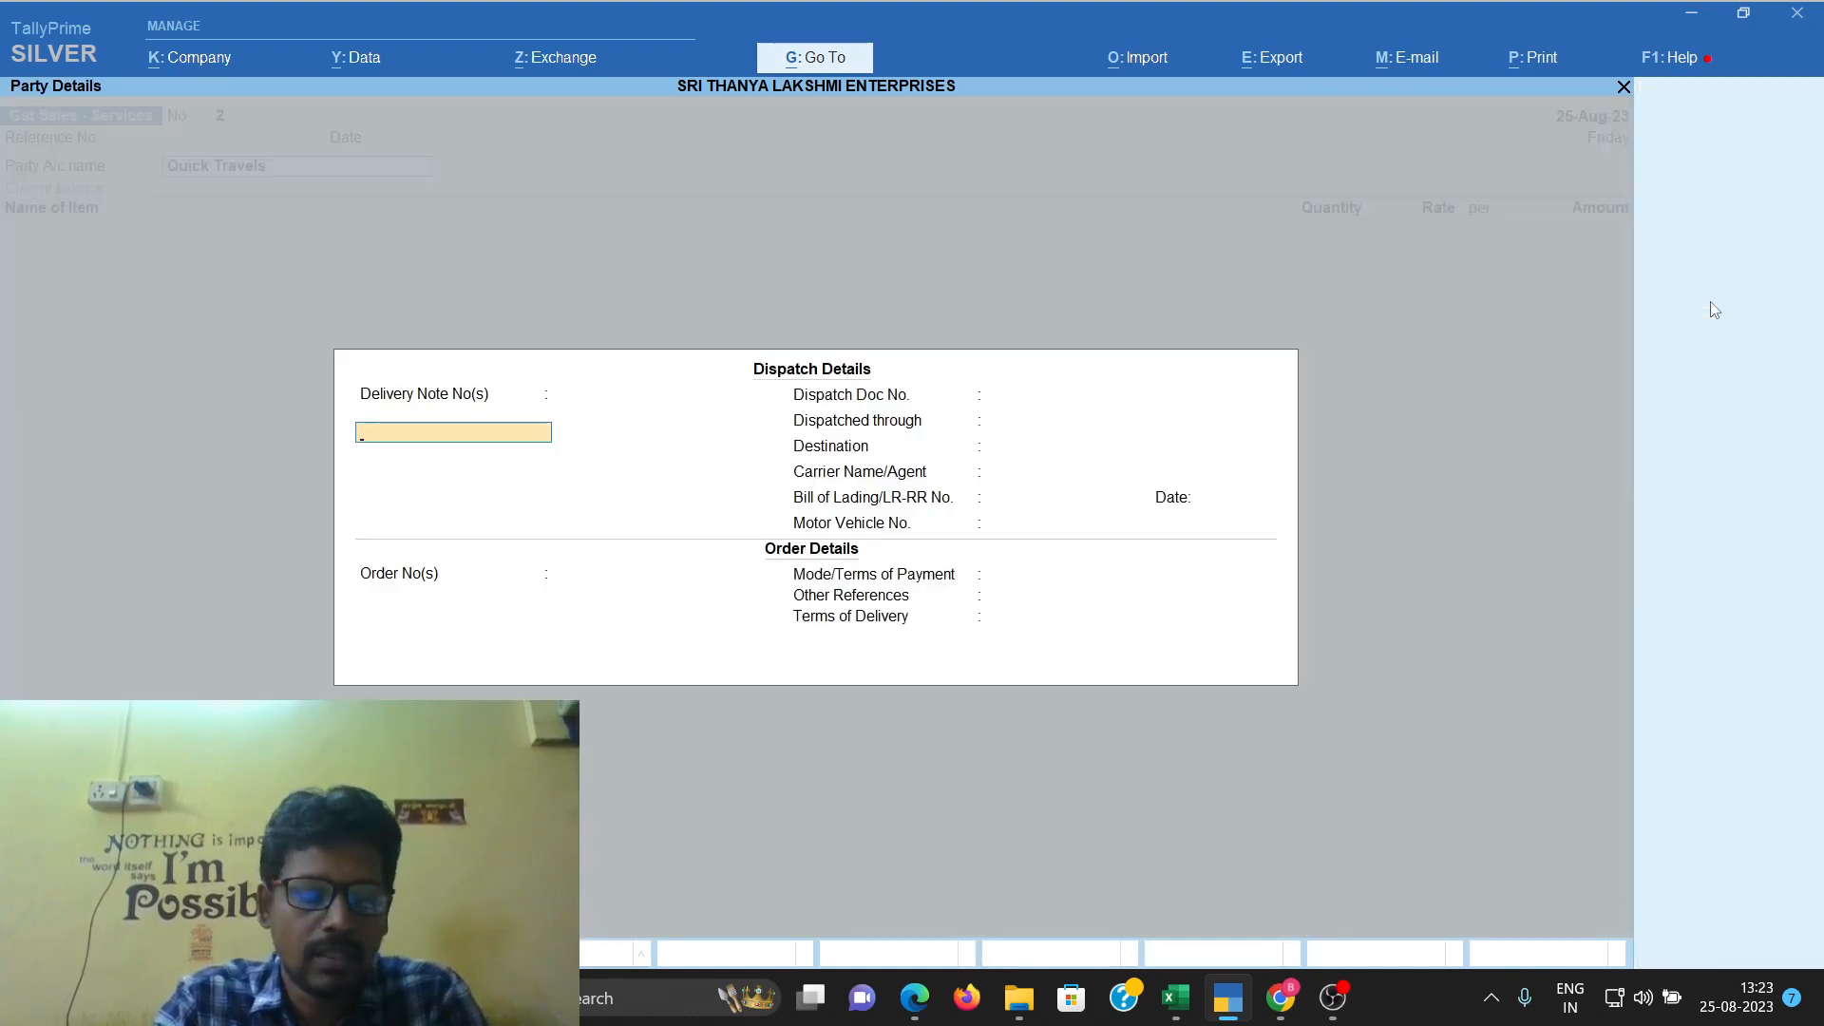
pyautogui.hotkey('ctrl', 'a')
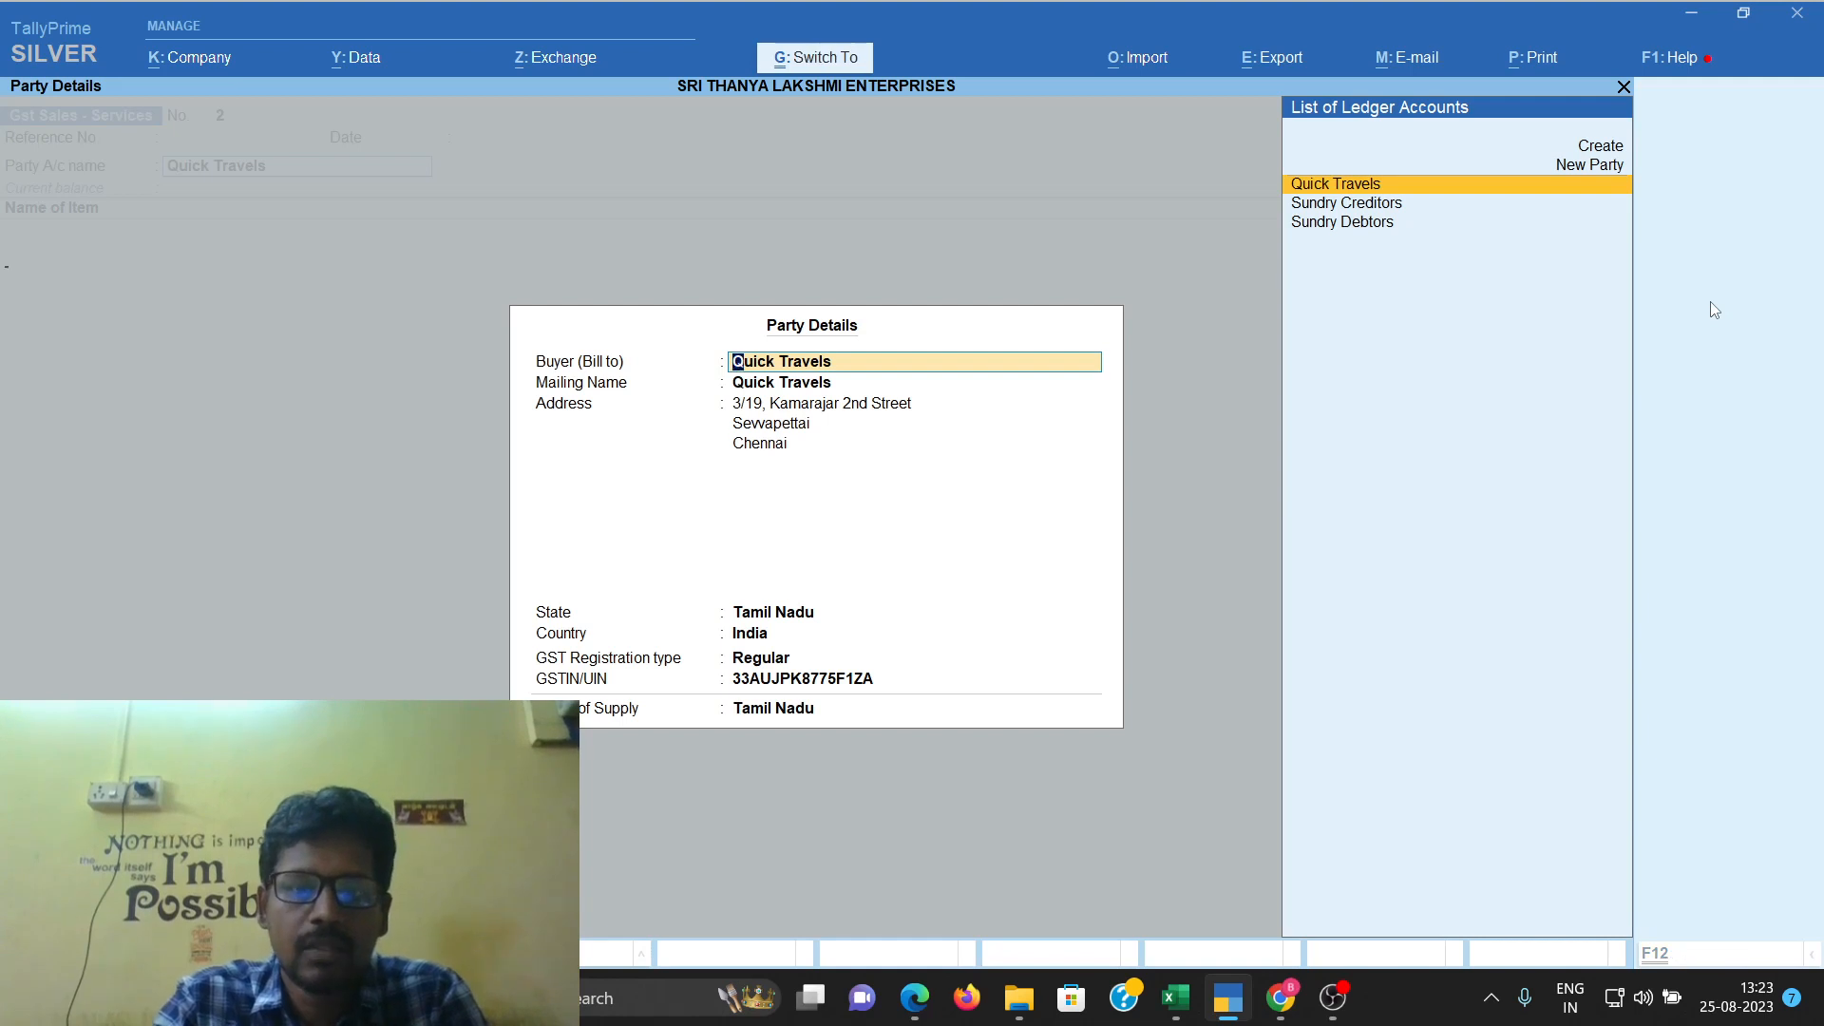
pyautogui.hotkey('ctrl', 'a')
pyautogui.press('BackSpace')
pyautogui.press('Return')
pyautogui.press('Return')
pyautogui.press('Return')
pyautogui.press('Return')
pyautogui.press('Return')
pyautogui.press('Return')
pyautogui.press('Return')
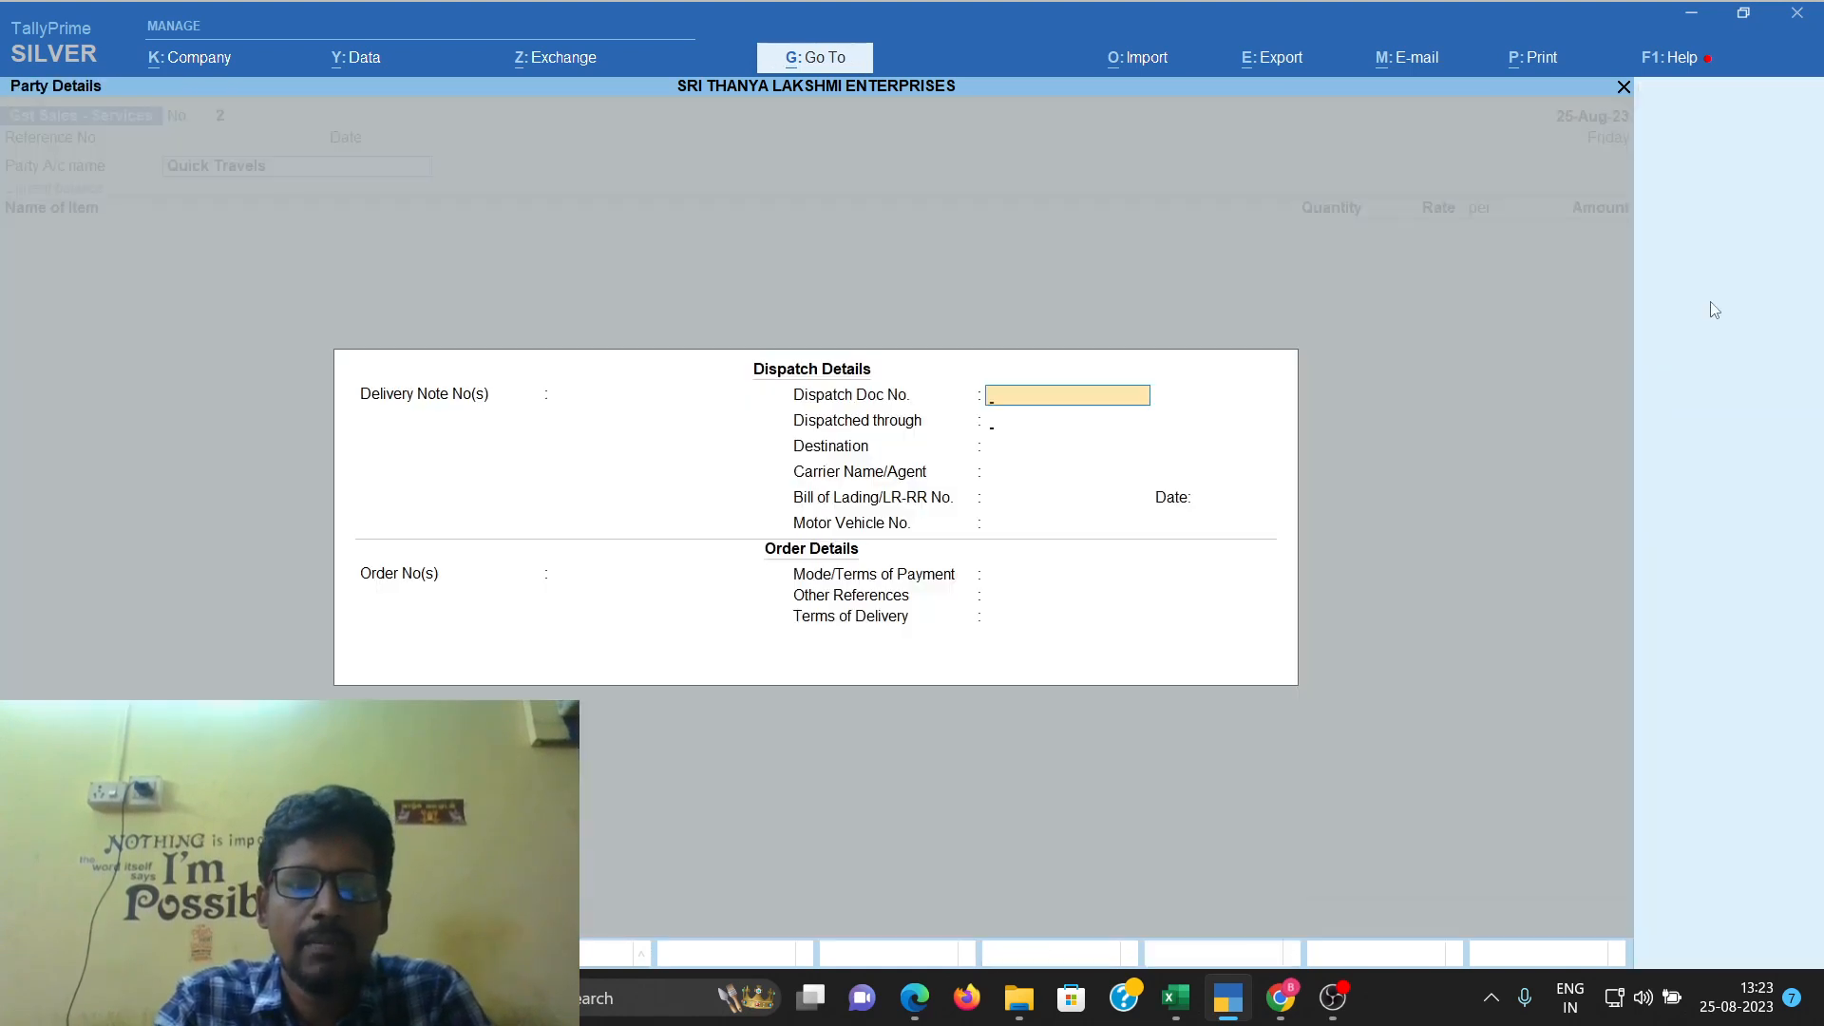
pyautogui.press('Return')
pyautogui.press('Return')
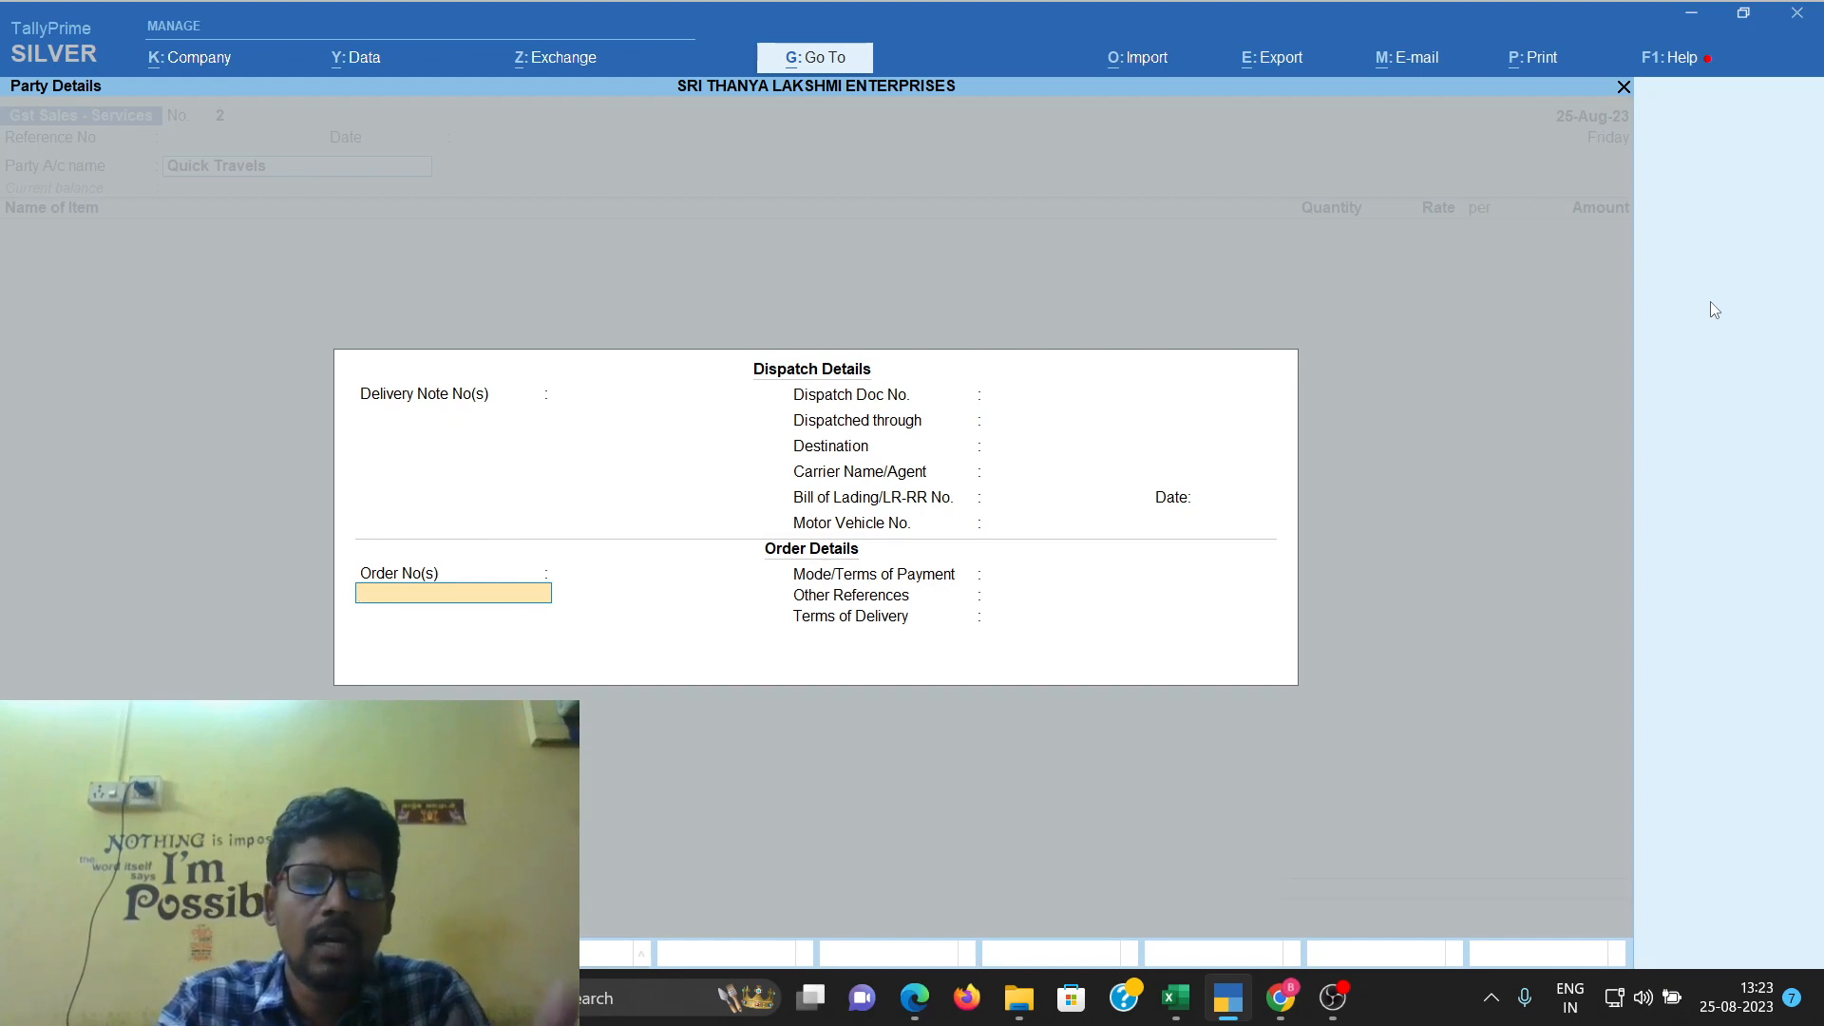
pyautogui.press('Escape')
pyautogui.press('y')
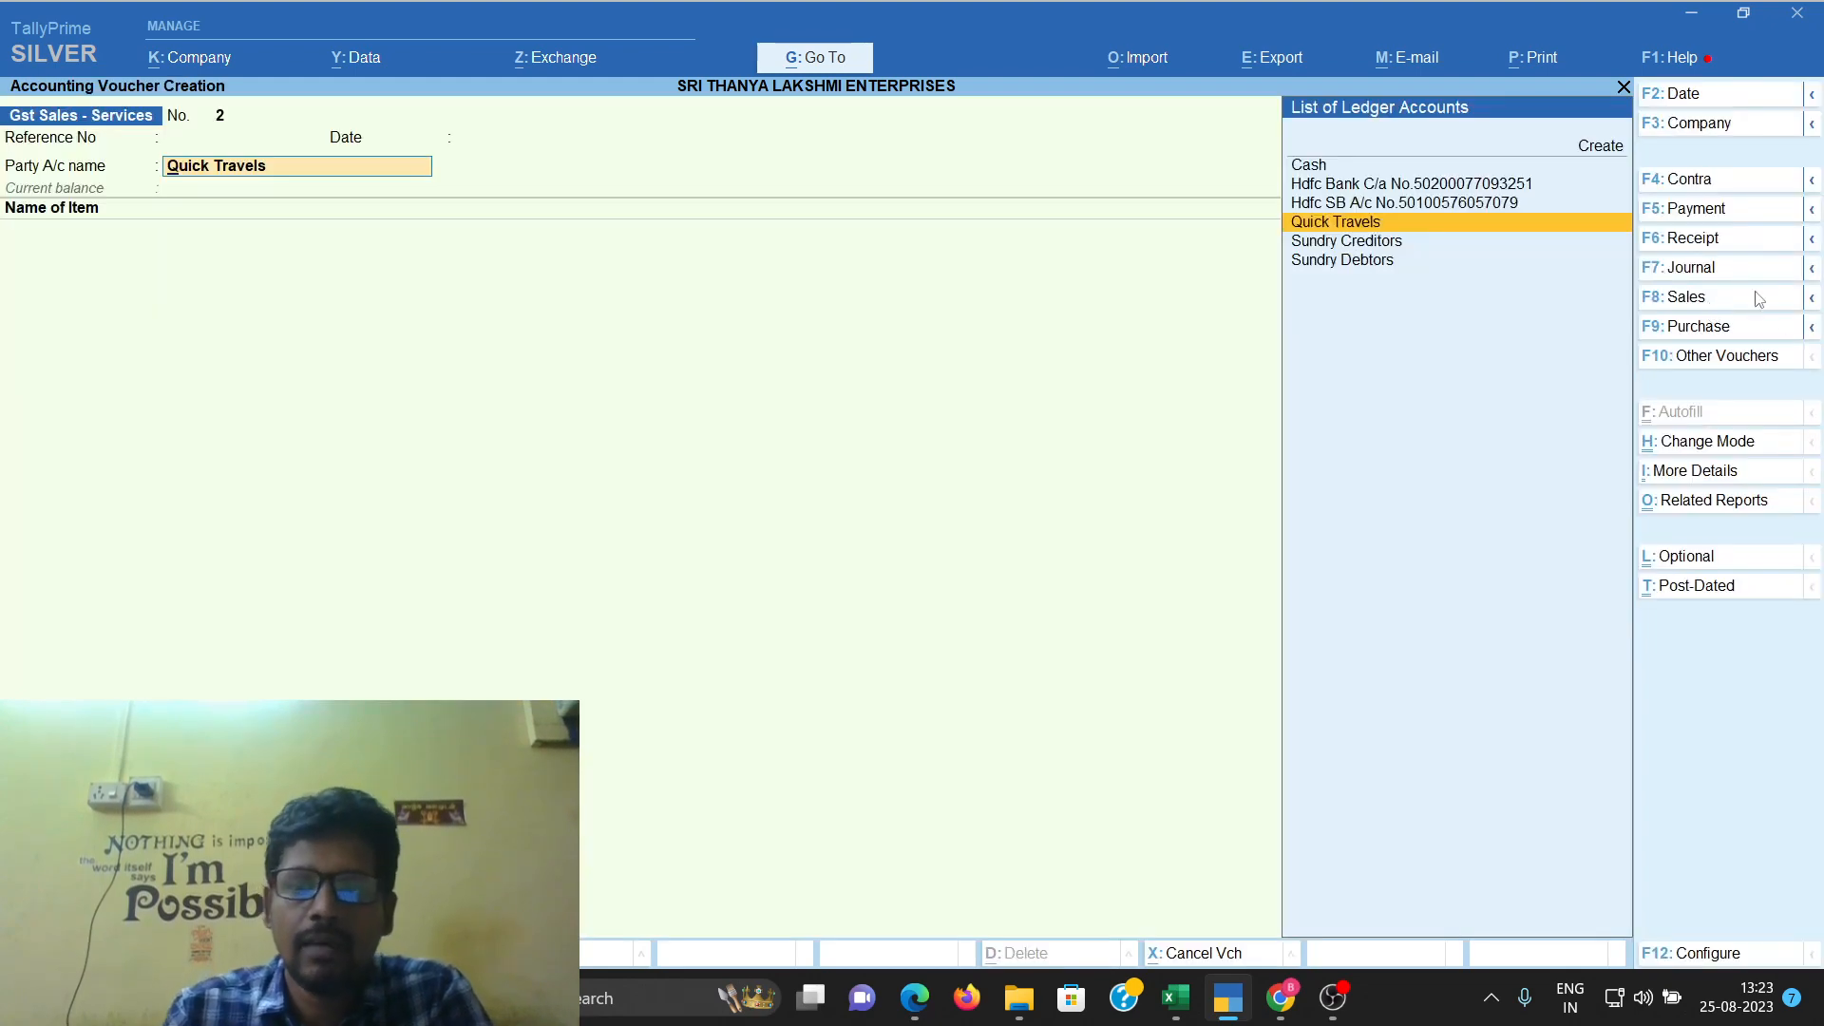
# Check the buyer, dispatch and order detail options in the voucher configuration and leave it
pyautogui.click(1701, 954)
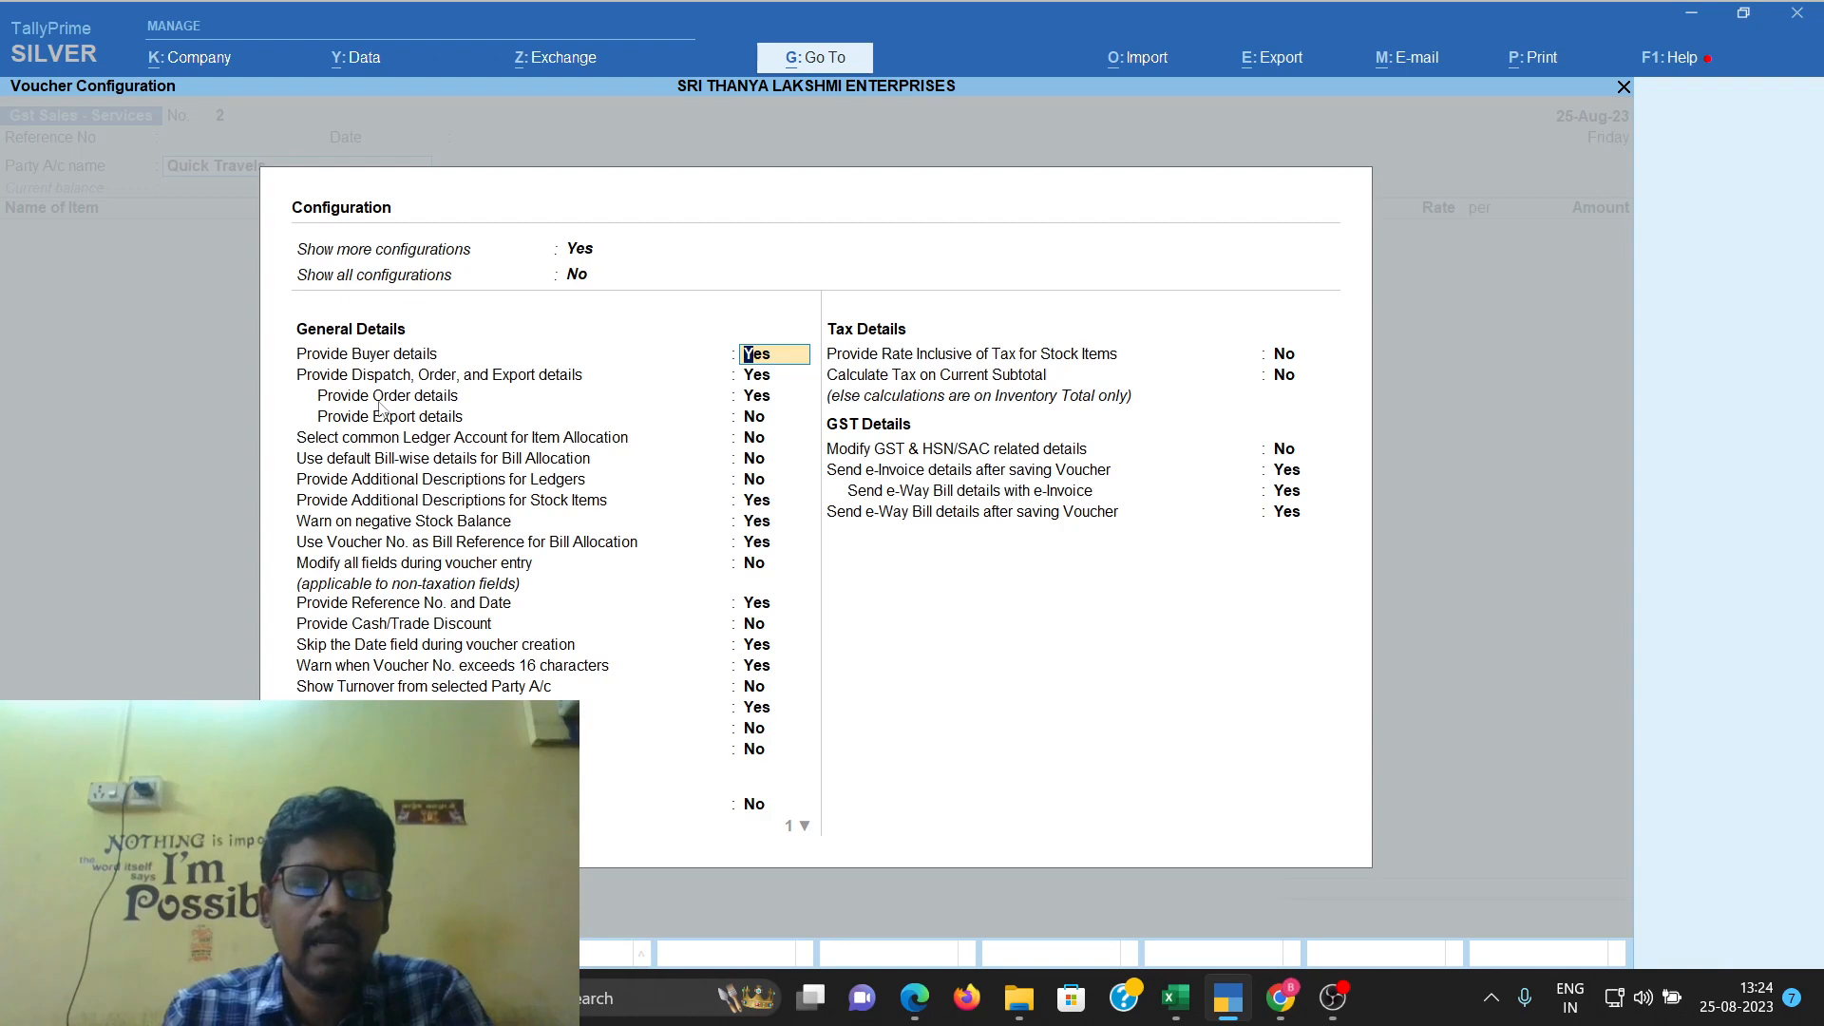
pyautogui.press('Return')
pyautogui.press('Return')
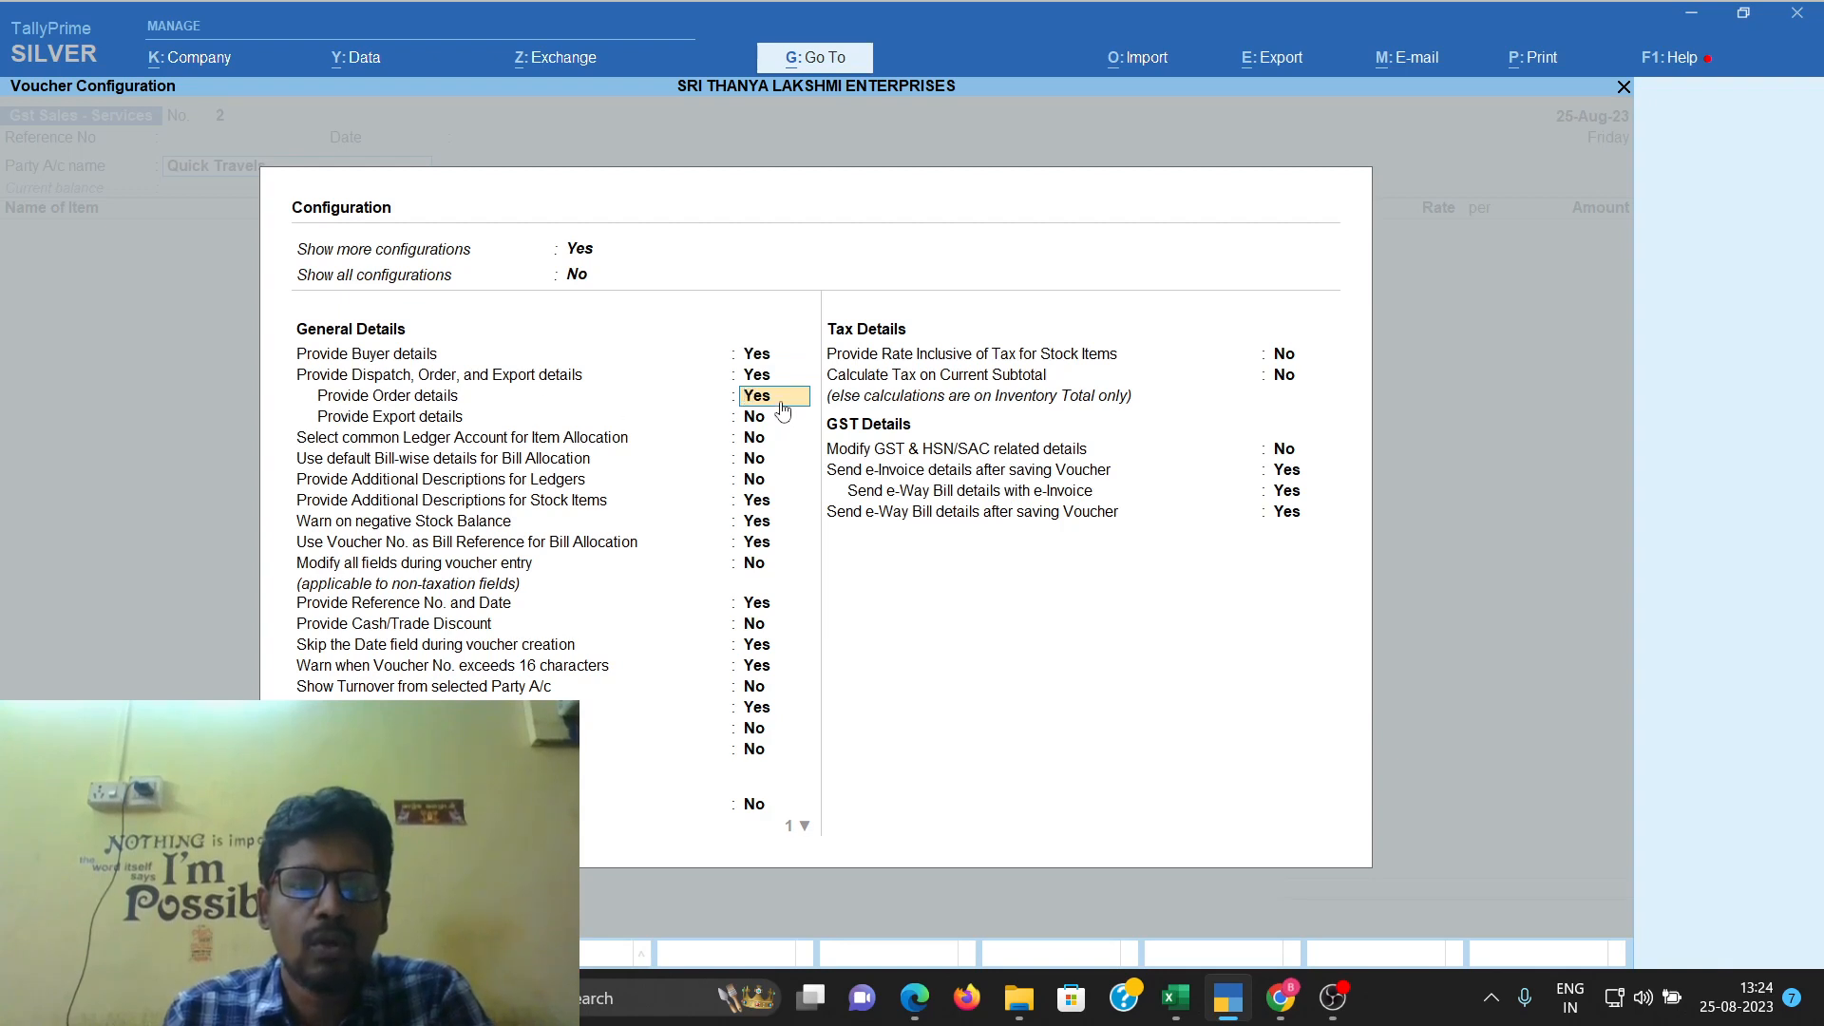
pyautogui.press('Escape')
# Confirm Quick Travels as the party and accept its buyer details, leaving the dispatch and order details blank
pyautogui.press('Return')
pyautogui.press('Return')
pyautogui.press('Return')
pyautogui.press('Return')
pyautogui.press('Return')
pyautogui.press('Return')
pyautogui.press('Return')
pyautogui.press('Return')
pyautogui.press('Return')
pyautogui.press('Return')
pyautogui.press('Return')
pyautogui.press('Return')
pyautogui.press('Return')
pyautogui.press('Return')
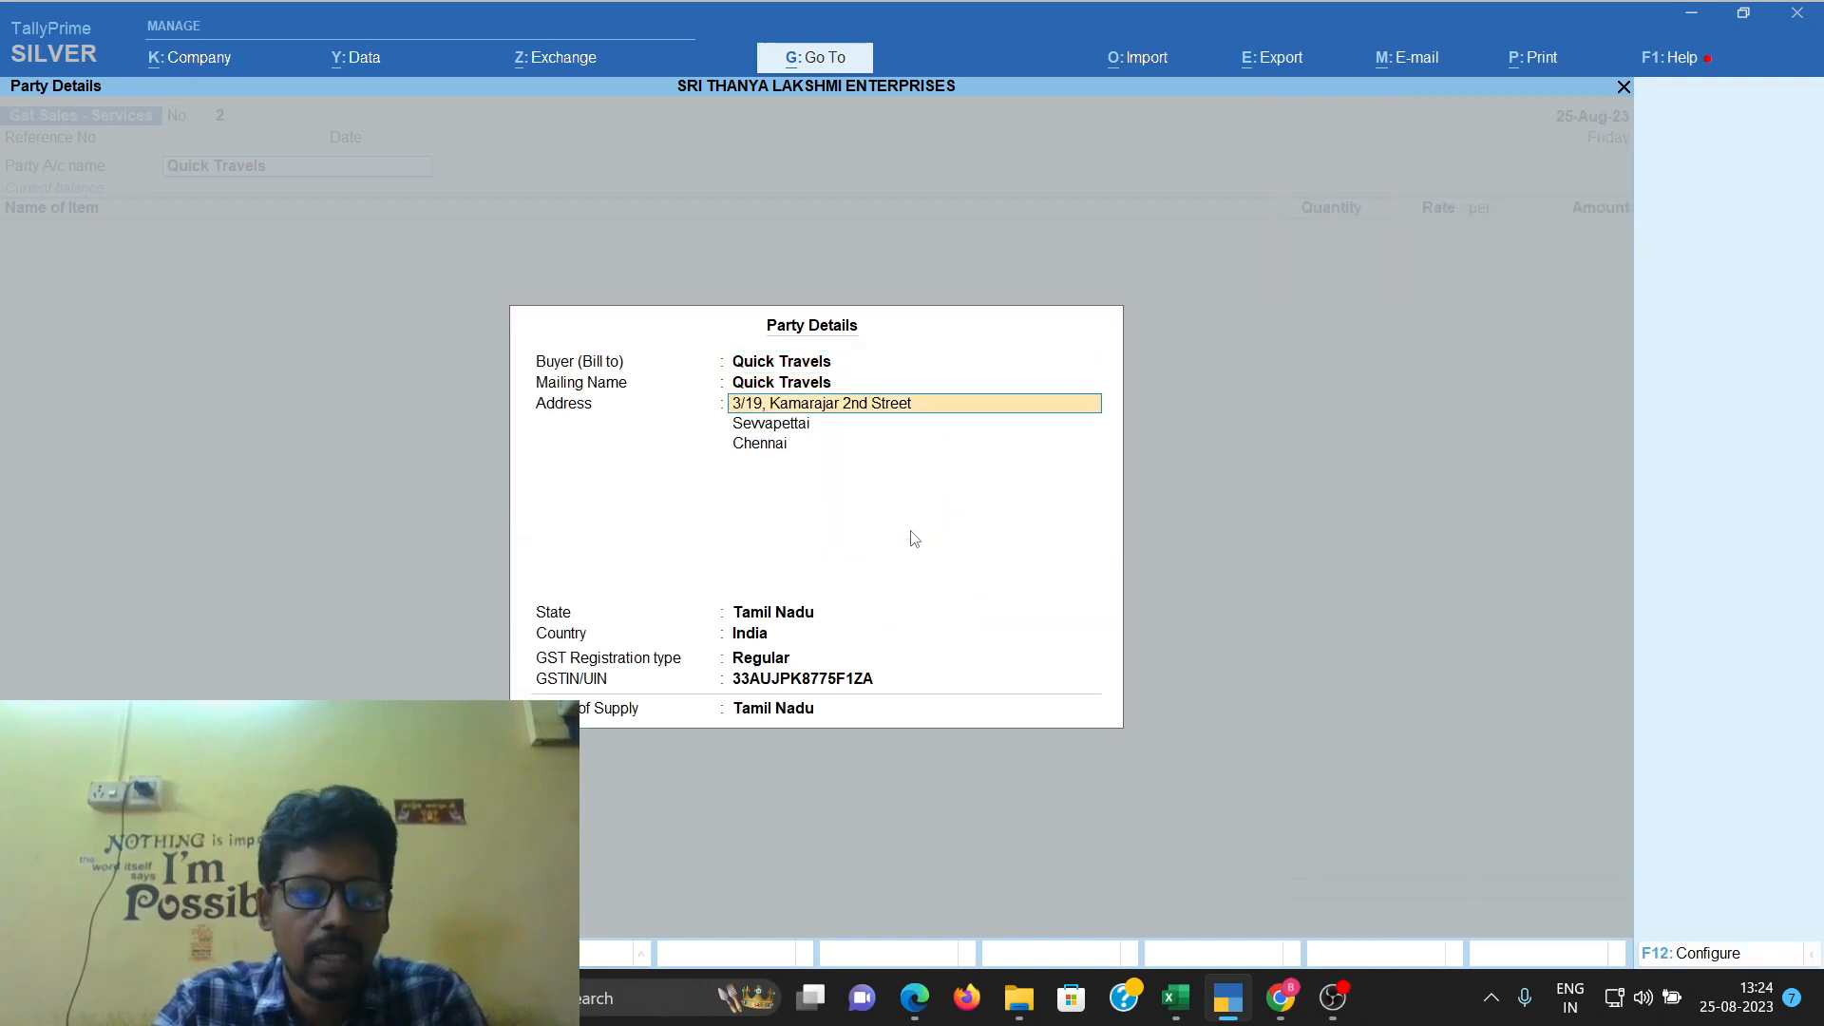
pyautogui.press('Return')
pyautogui.press('Return')
pyautogui.press('Return')
pyautogui.press('Return')
pyautogui.press('Return')
pyautogui.press('Return')
# Add the Gst Filing Charges item to the voucher with the description "August 23"
pyautogui.press('Down')
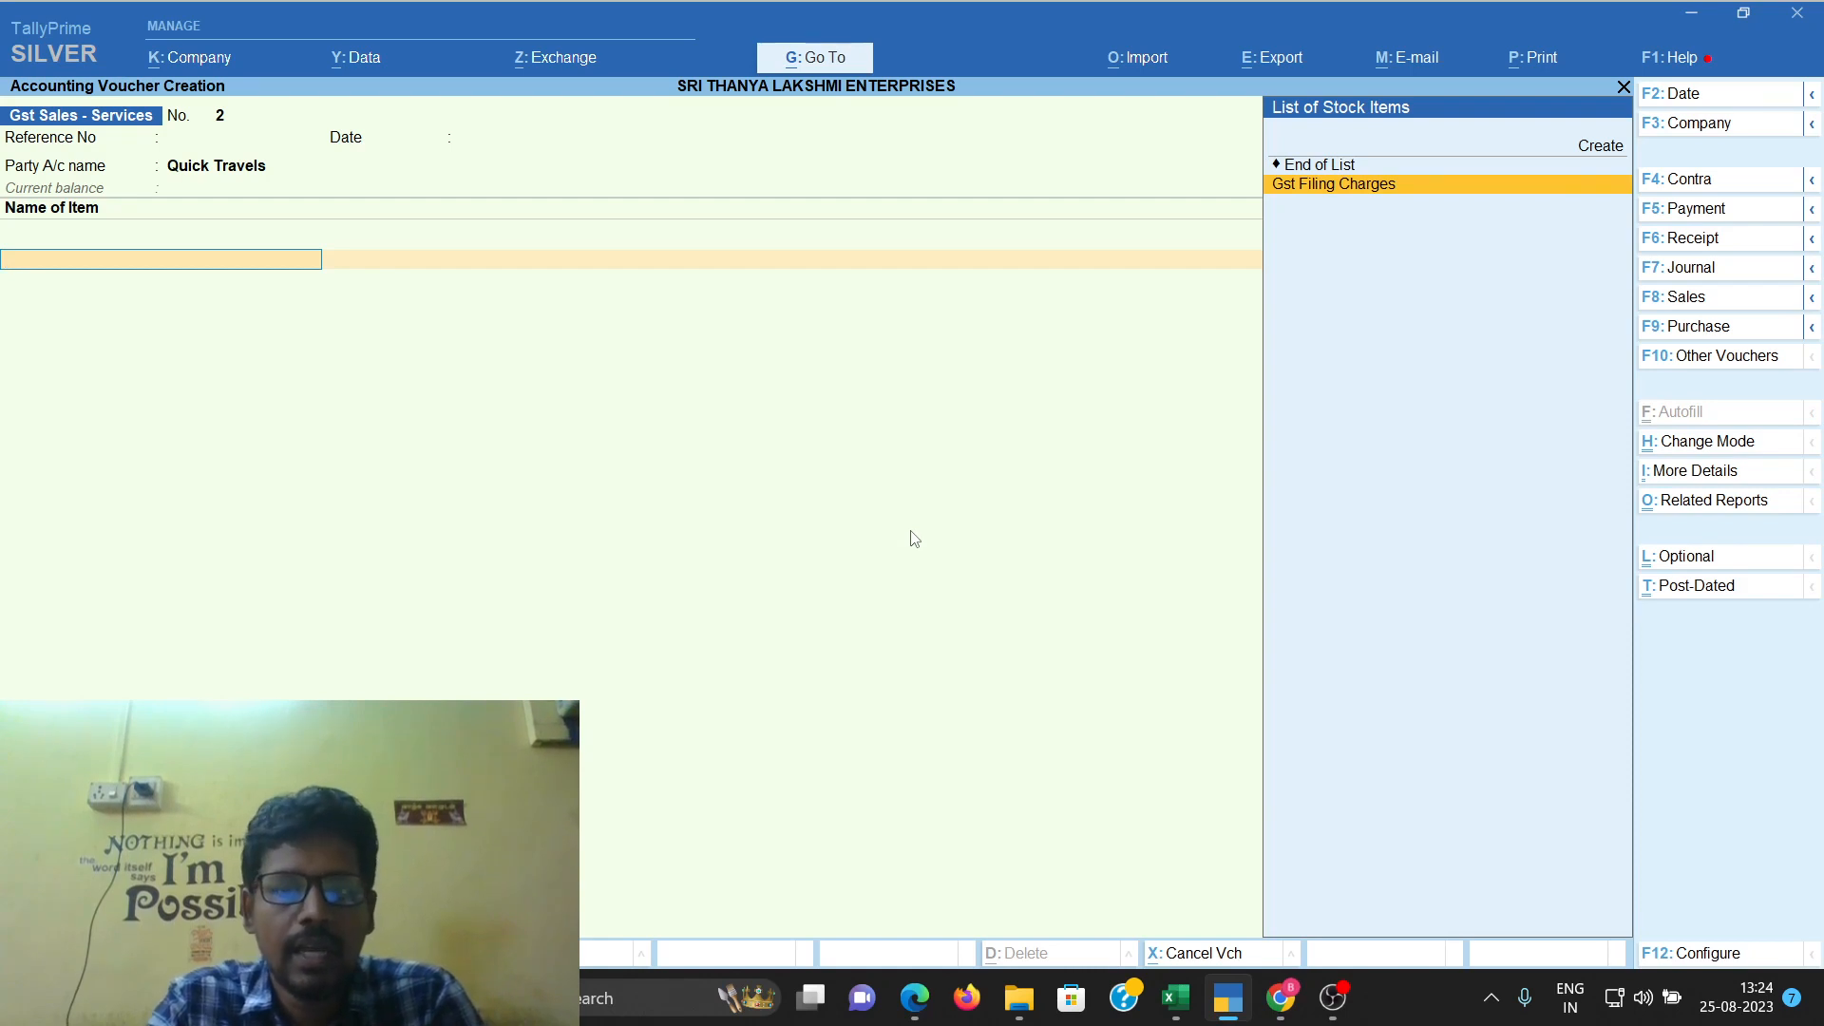
pyautogui.press('Return')
pyautogui.write('August 2')
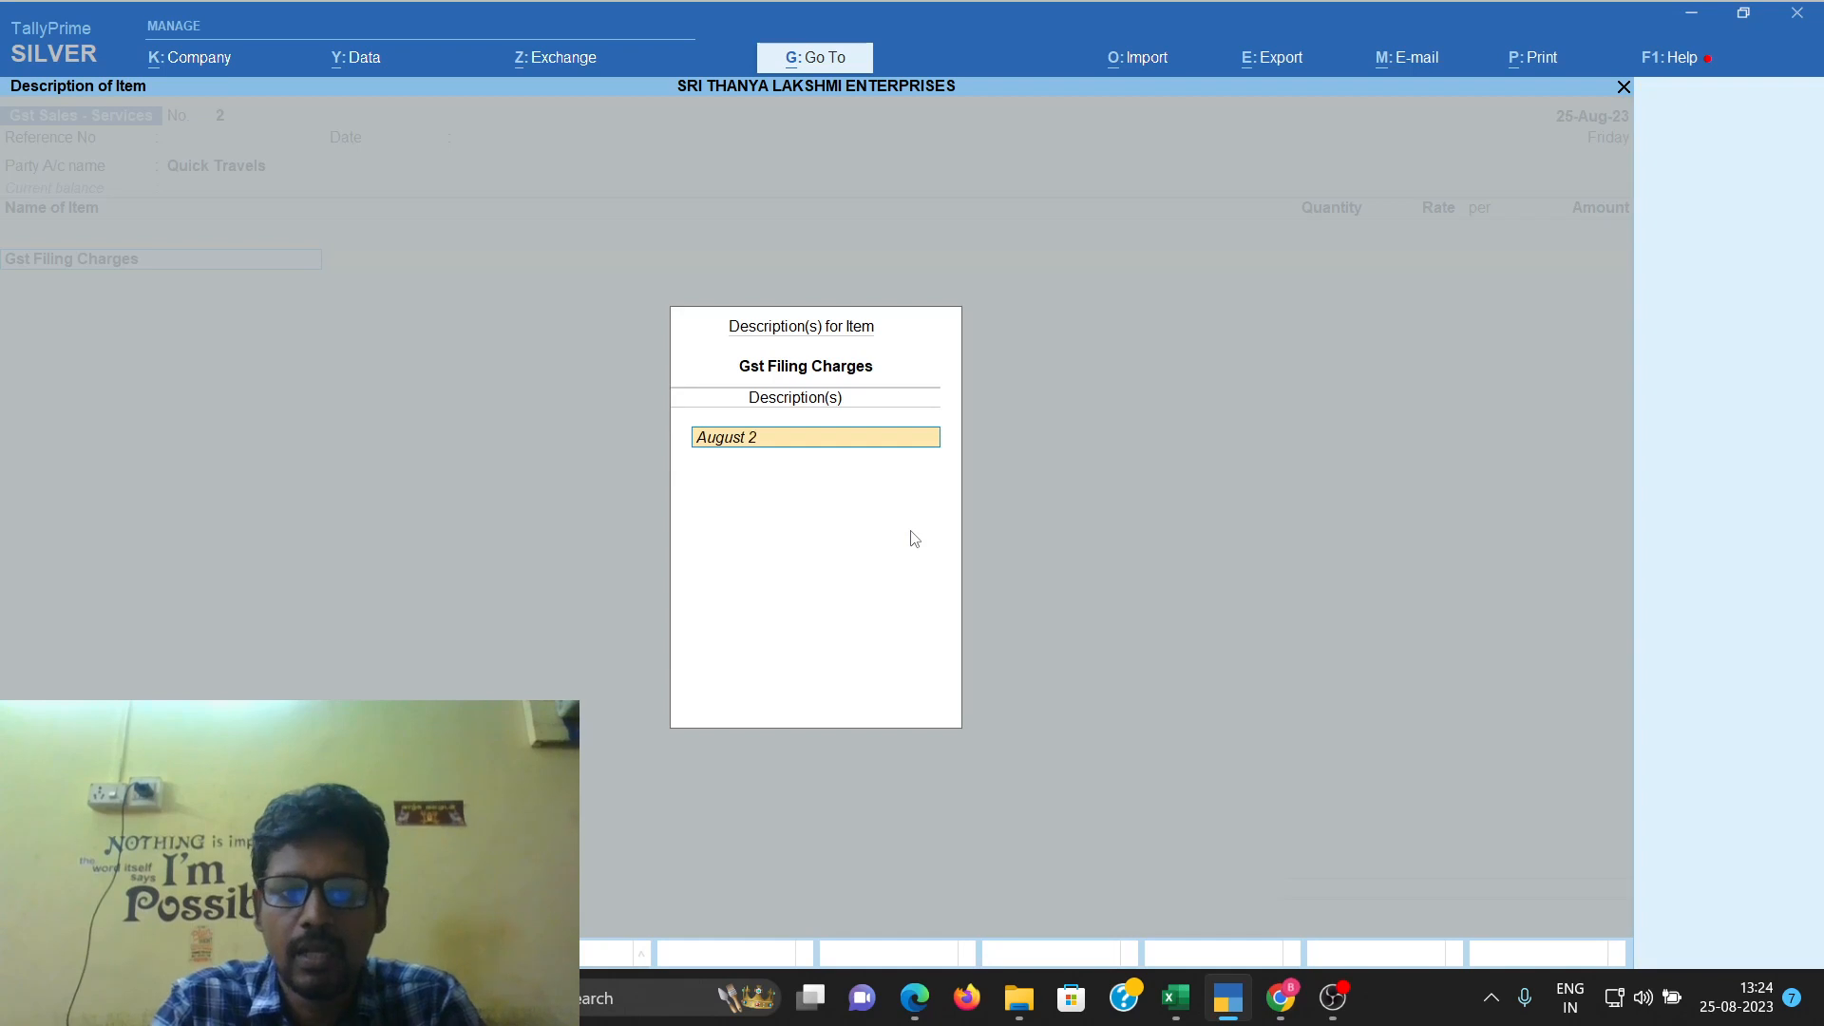
pyautogui.write('3')
pyautogui.press('Return')
pyautogui.press('Return')
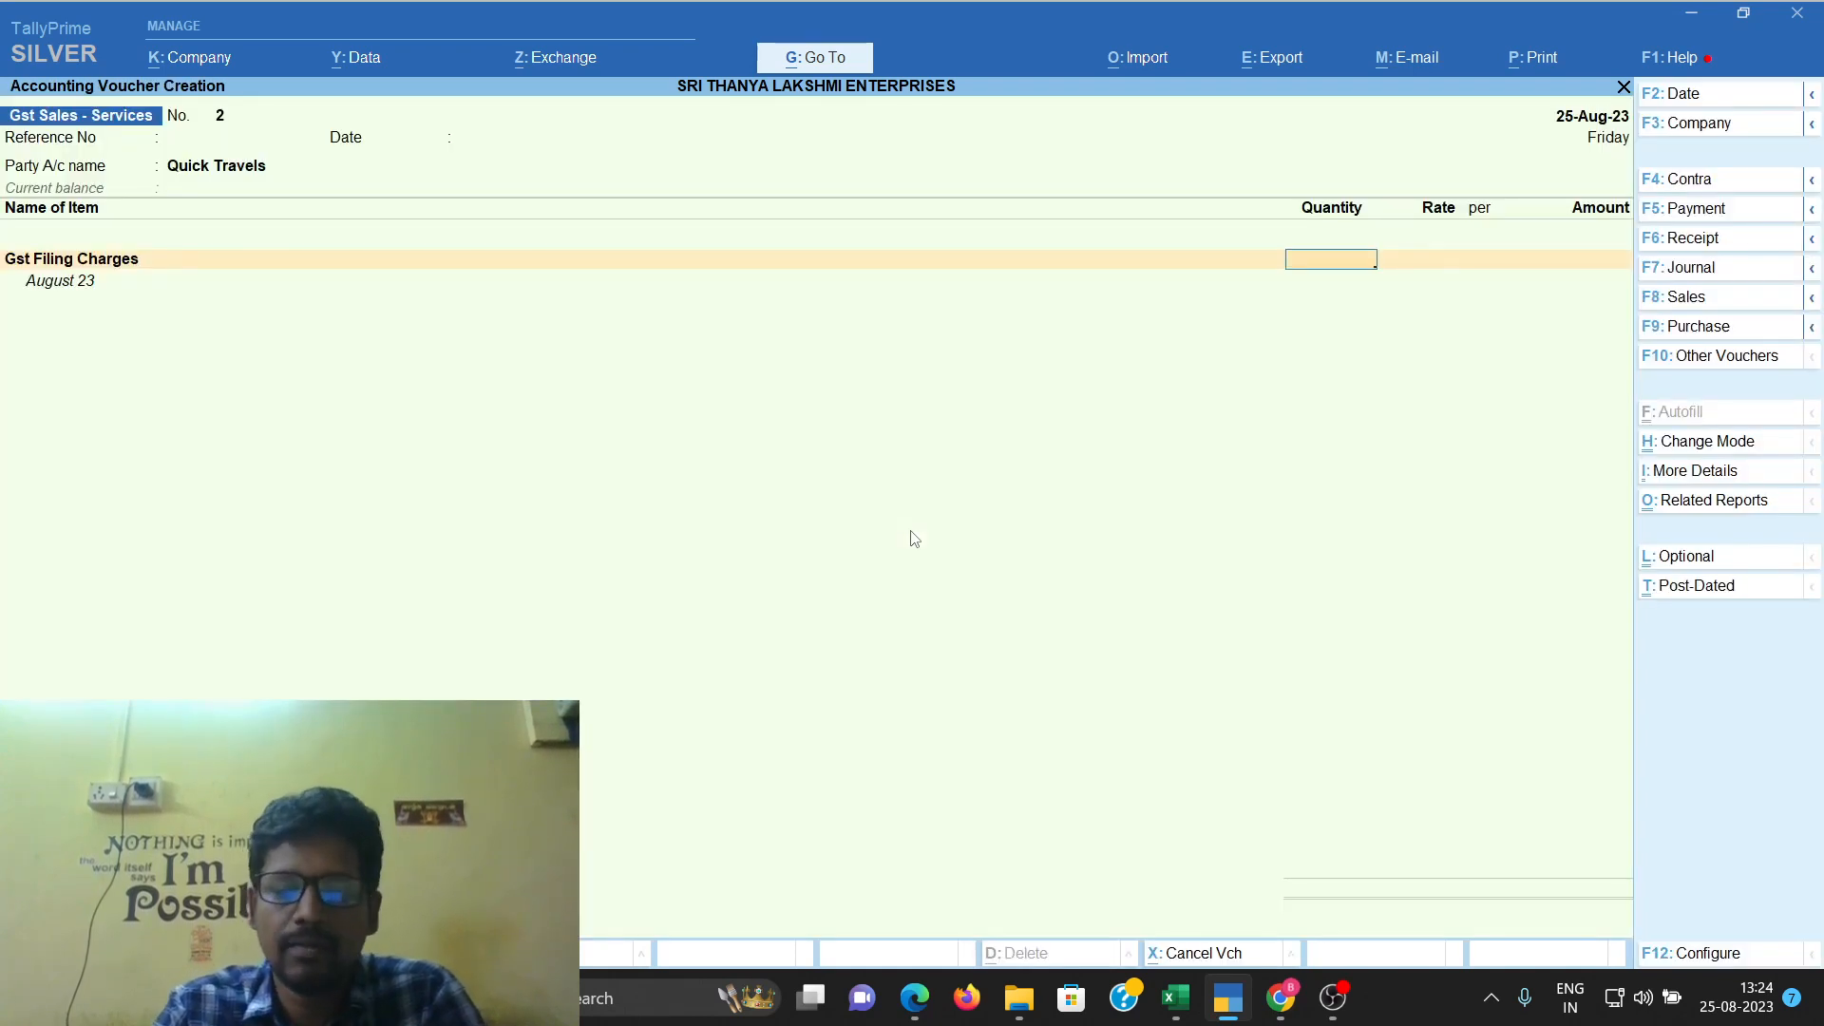
# Enter a quantity of 1 nos and a rate of 1,000 per nos for Gst Filing Charges, and end the item list
pyautogui.press('Return')
pyautogui.press('Return')
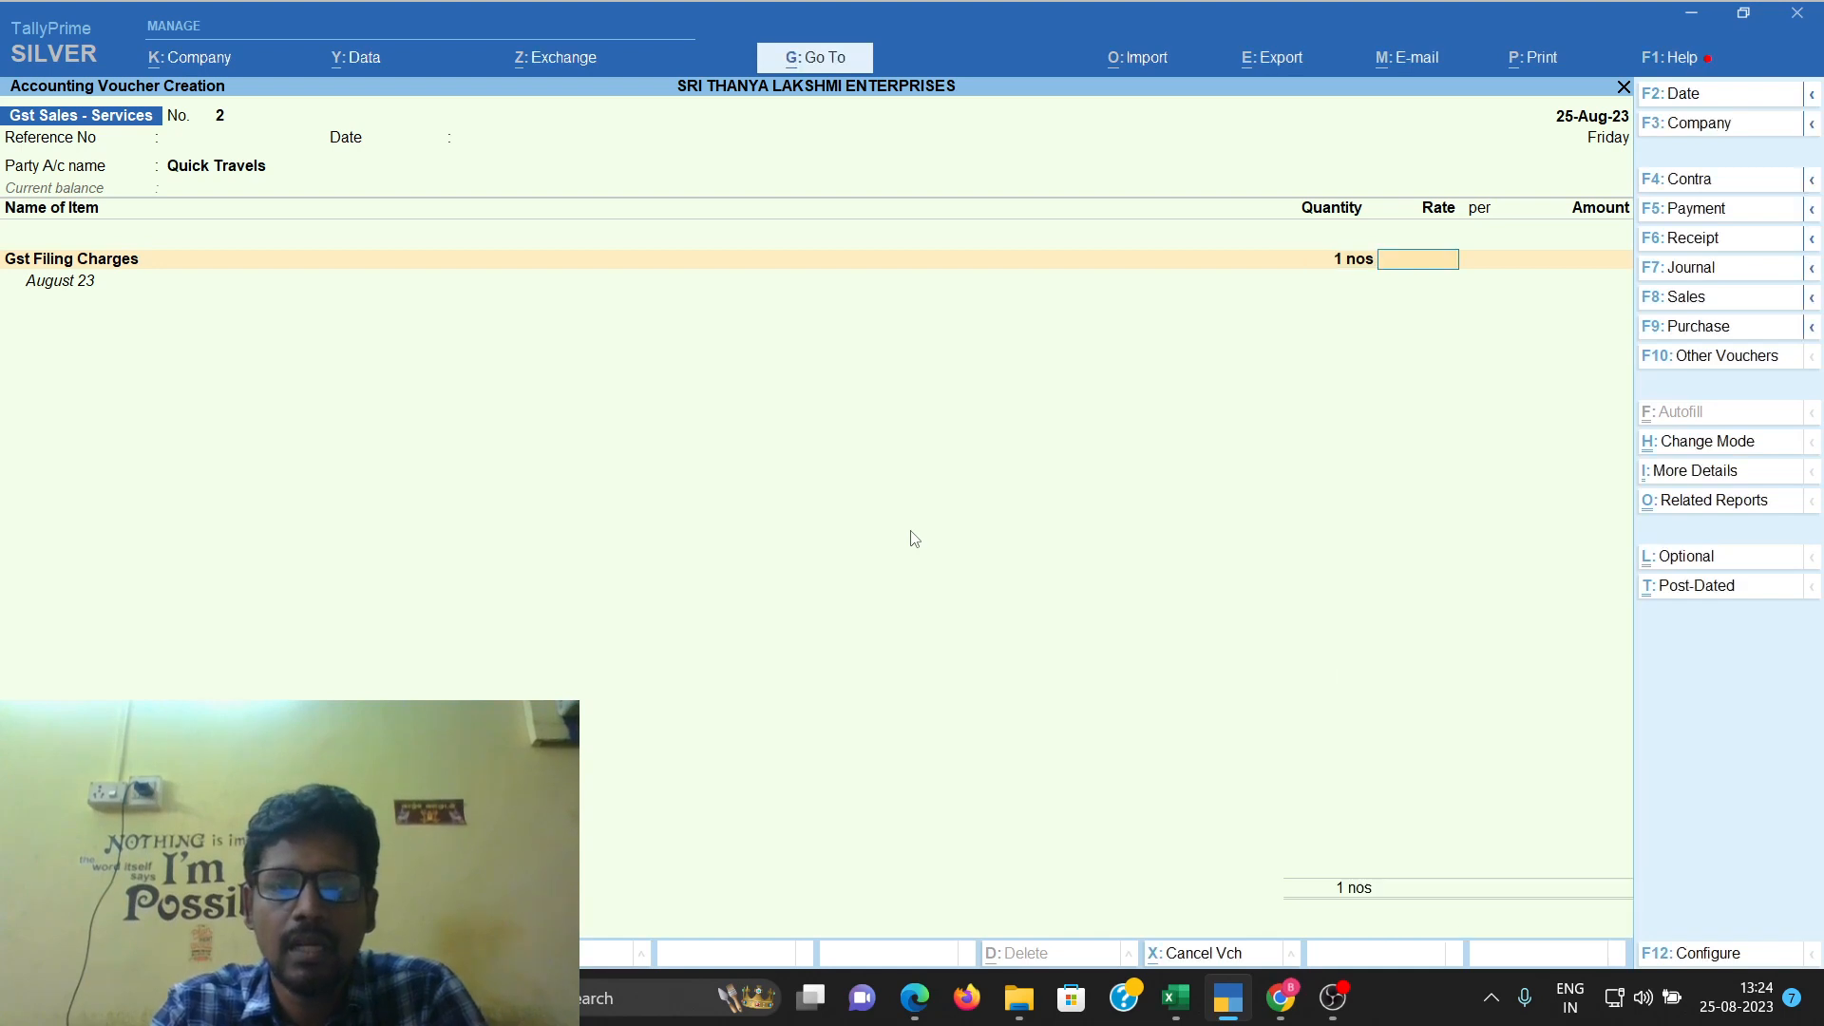
pyautogui.write('1000')
pyautogui.press('Return')
pyautogui.press('Return')
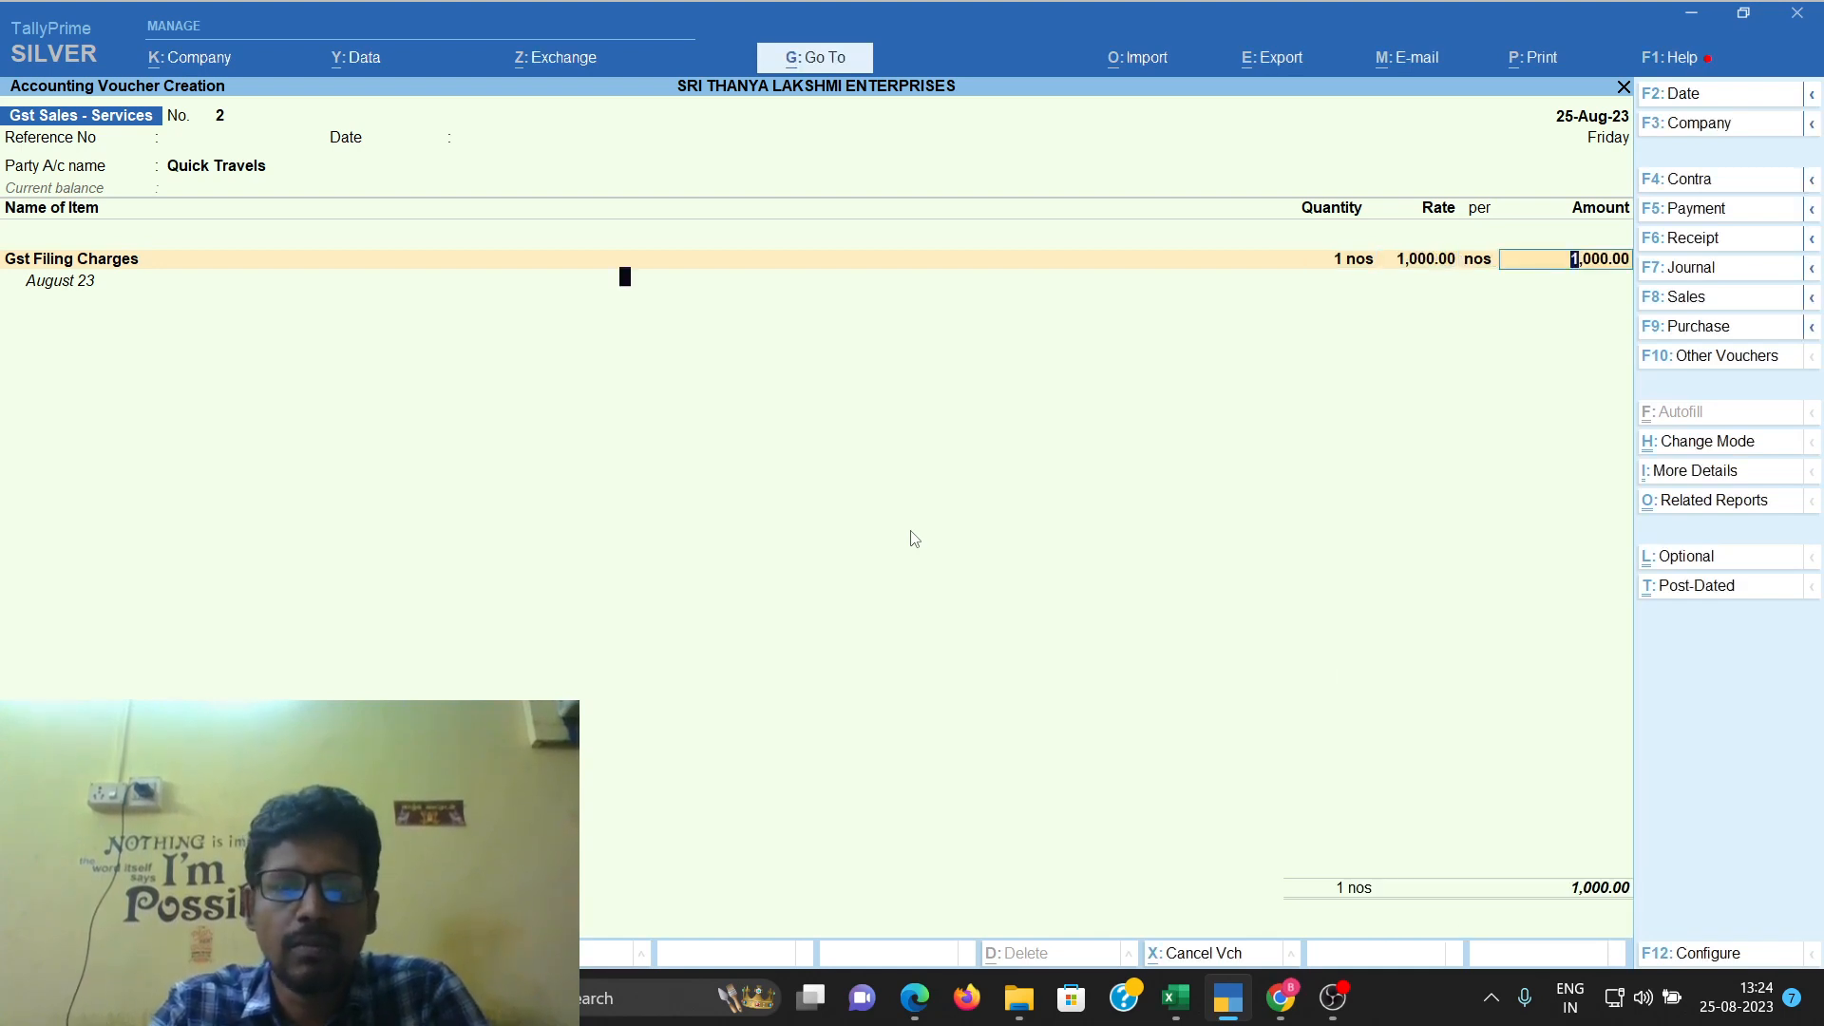
pyautogui.press('Return')
pyautogui.press('Return')
pyautogui.press('Return')
pyautogui.press('Return')
pyautogui.press('Return')
# Add the SGST and CGST ledgers below the item with their calculated tax amounts and end the ledger list
pyautogui.write('Sg')
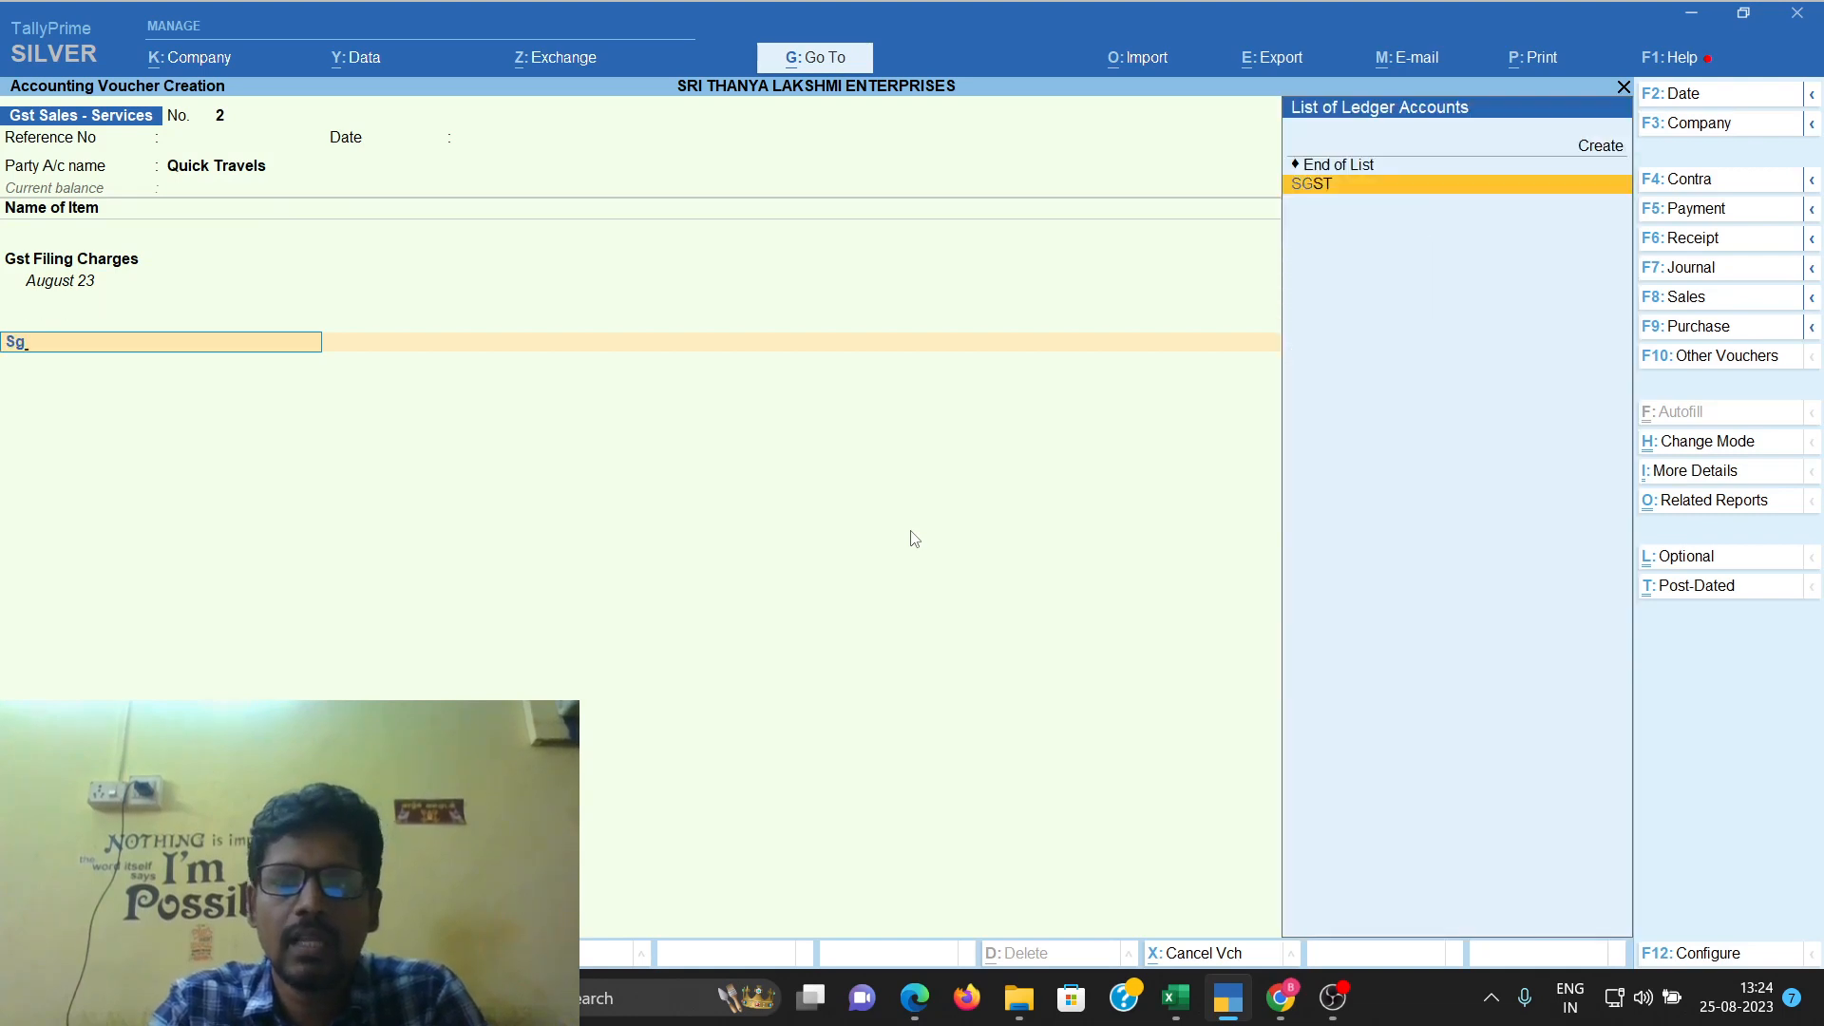
pyautogui.press('Return')
pyautogui.press('Return')
pyautogui.write('Cg')
pyautogui.press('Return')
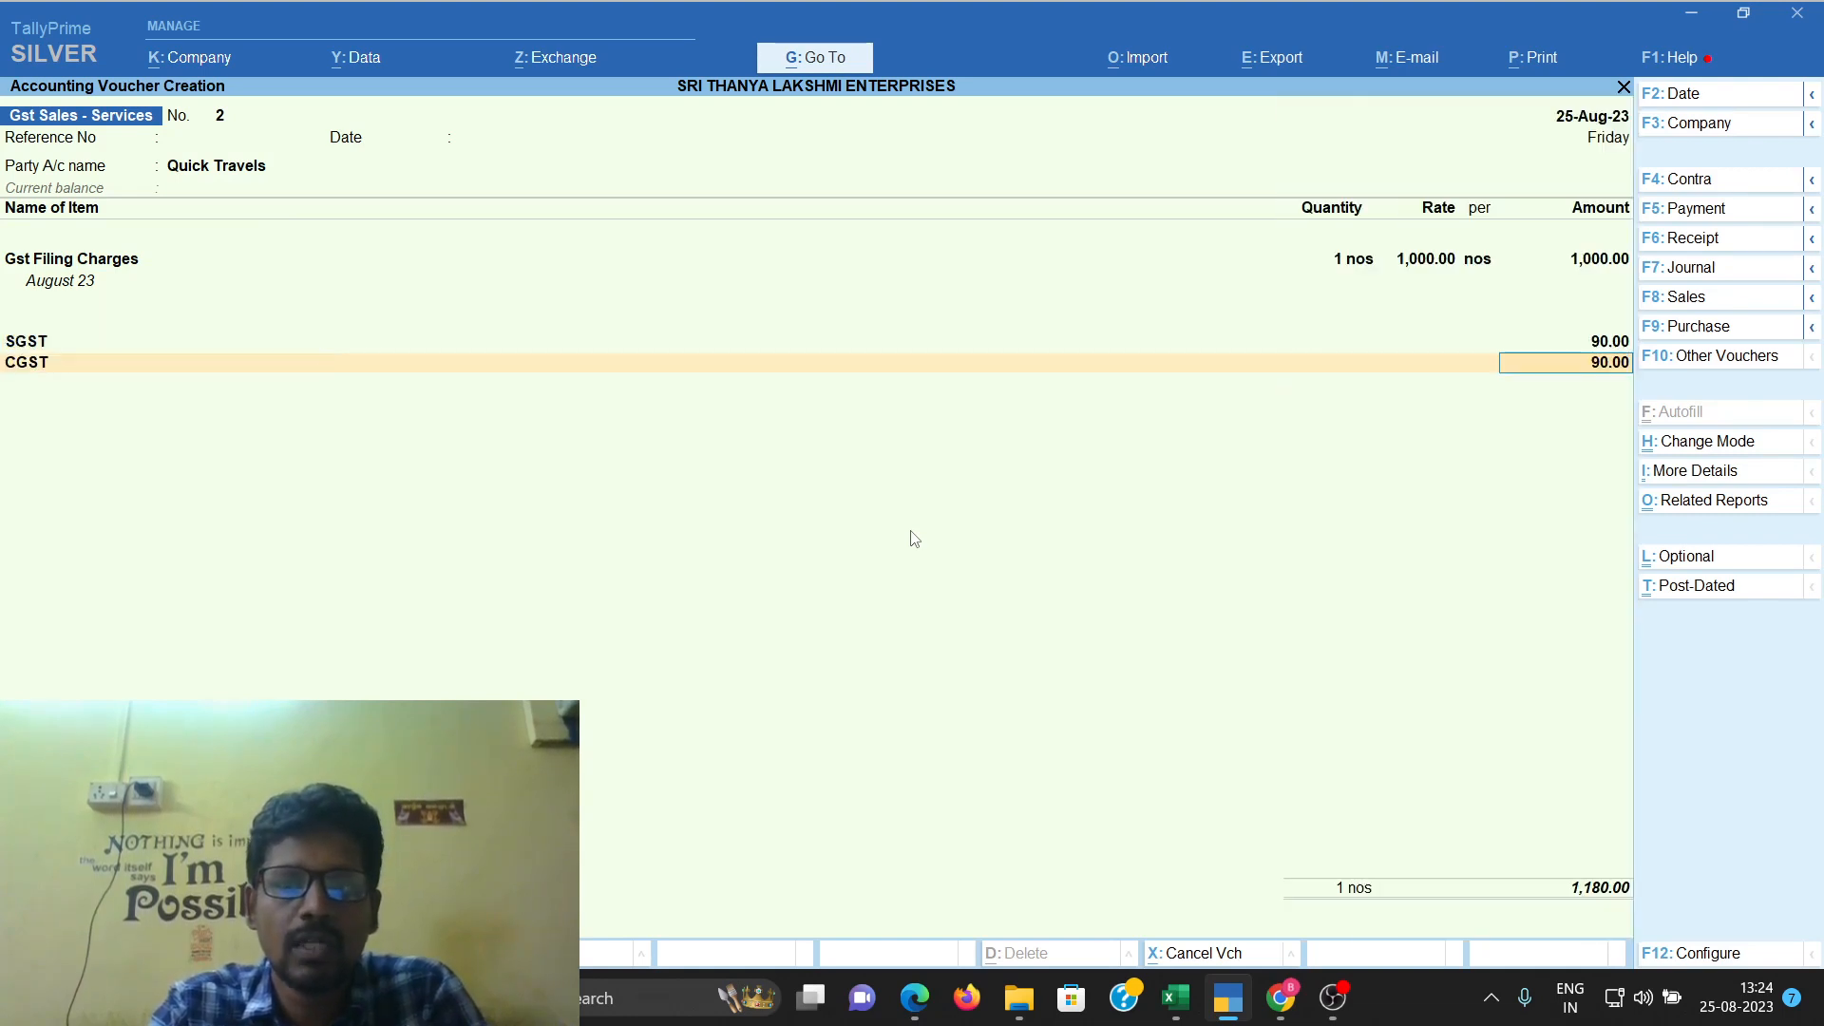
pyautogui.press('Return')
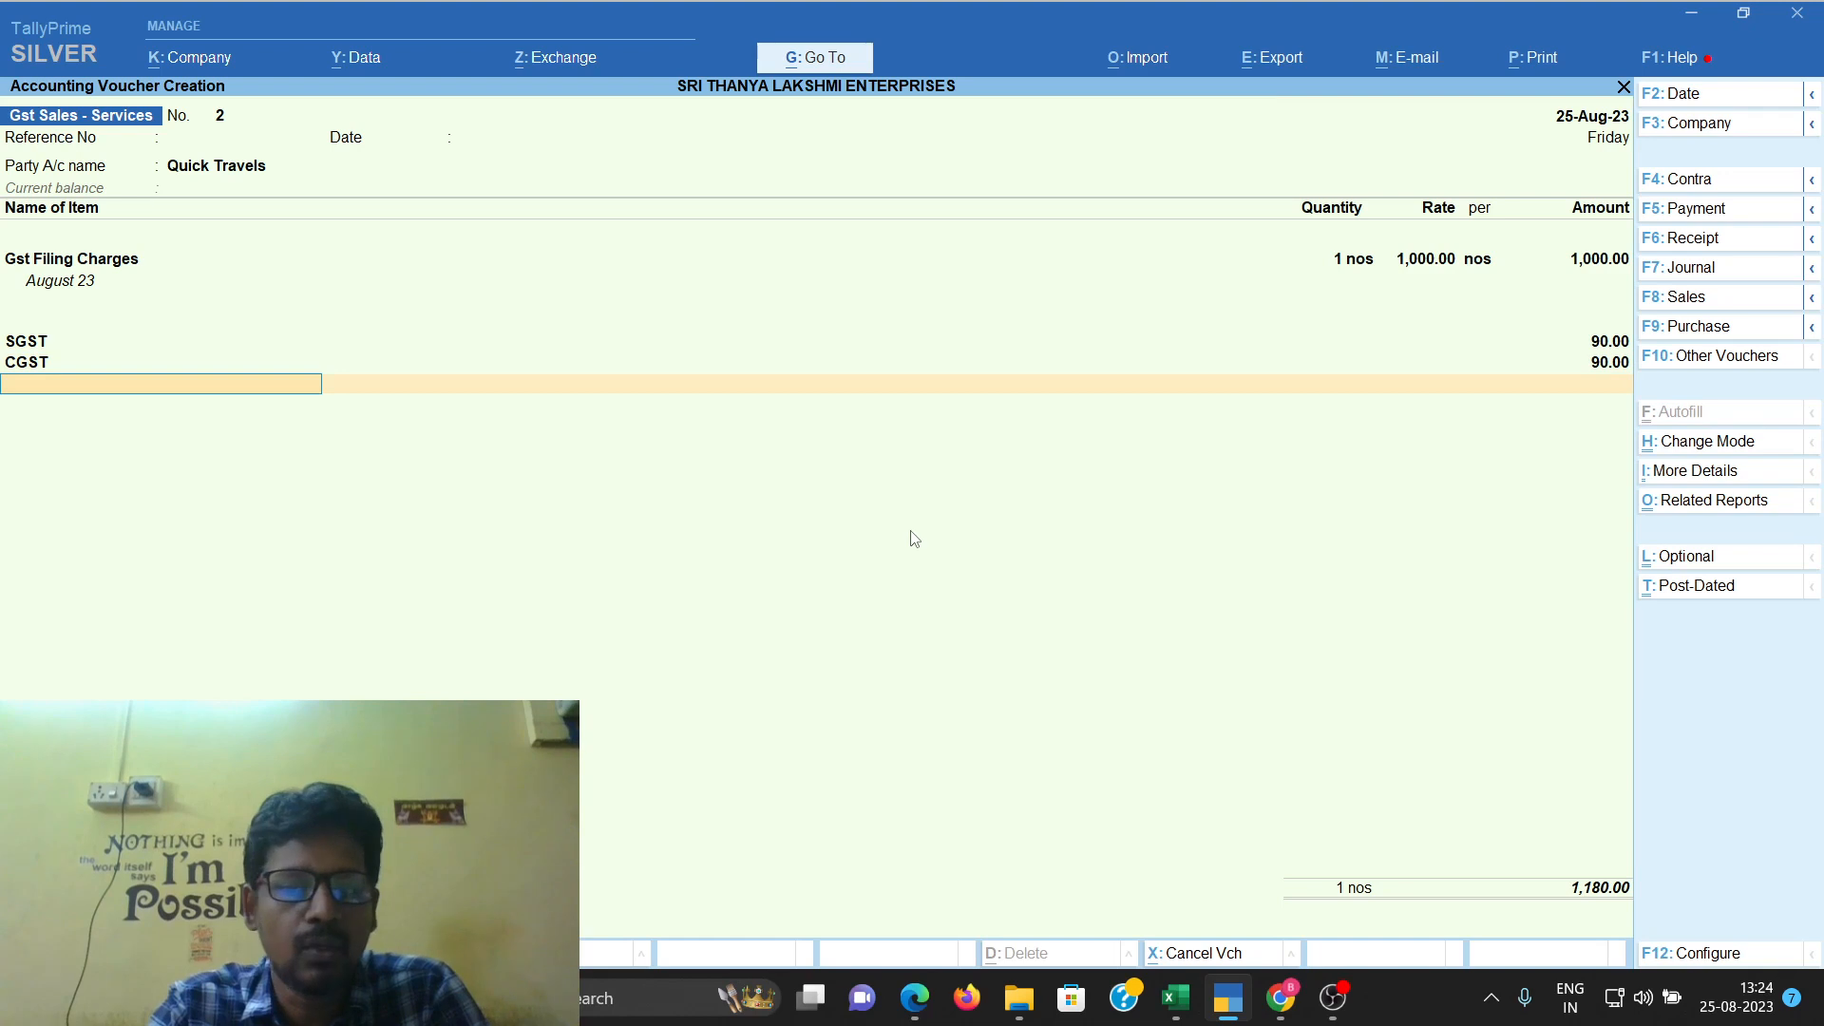
pyautogui.press('Return')
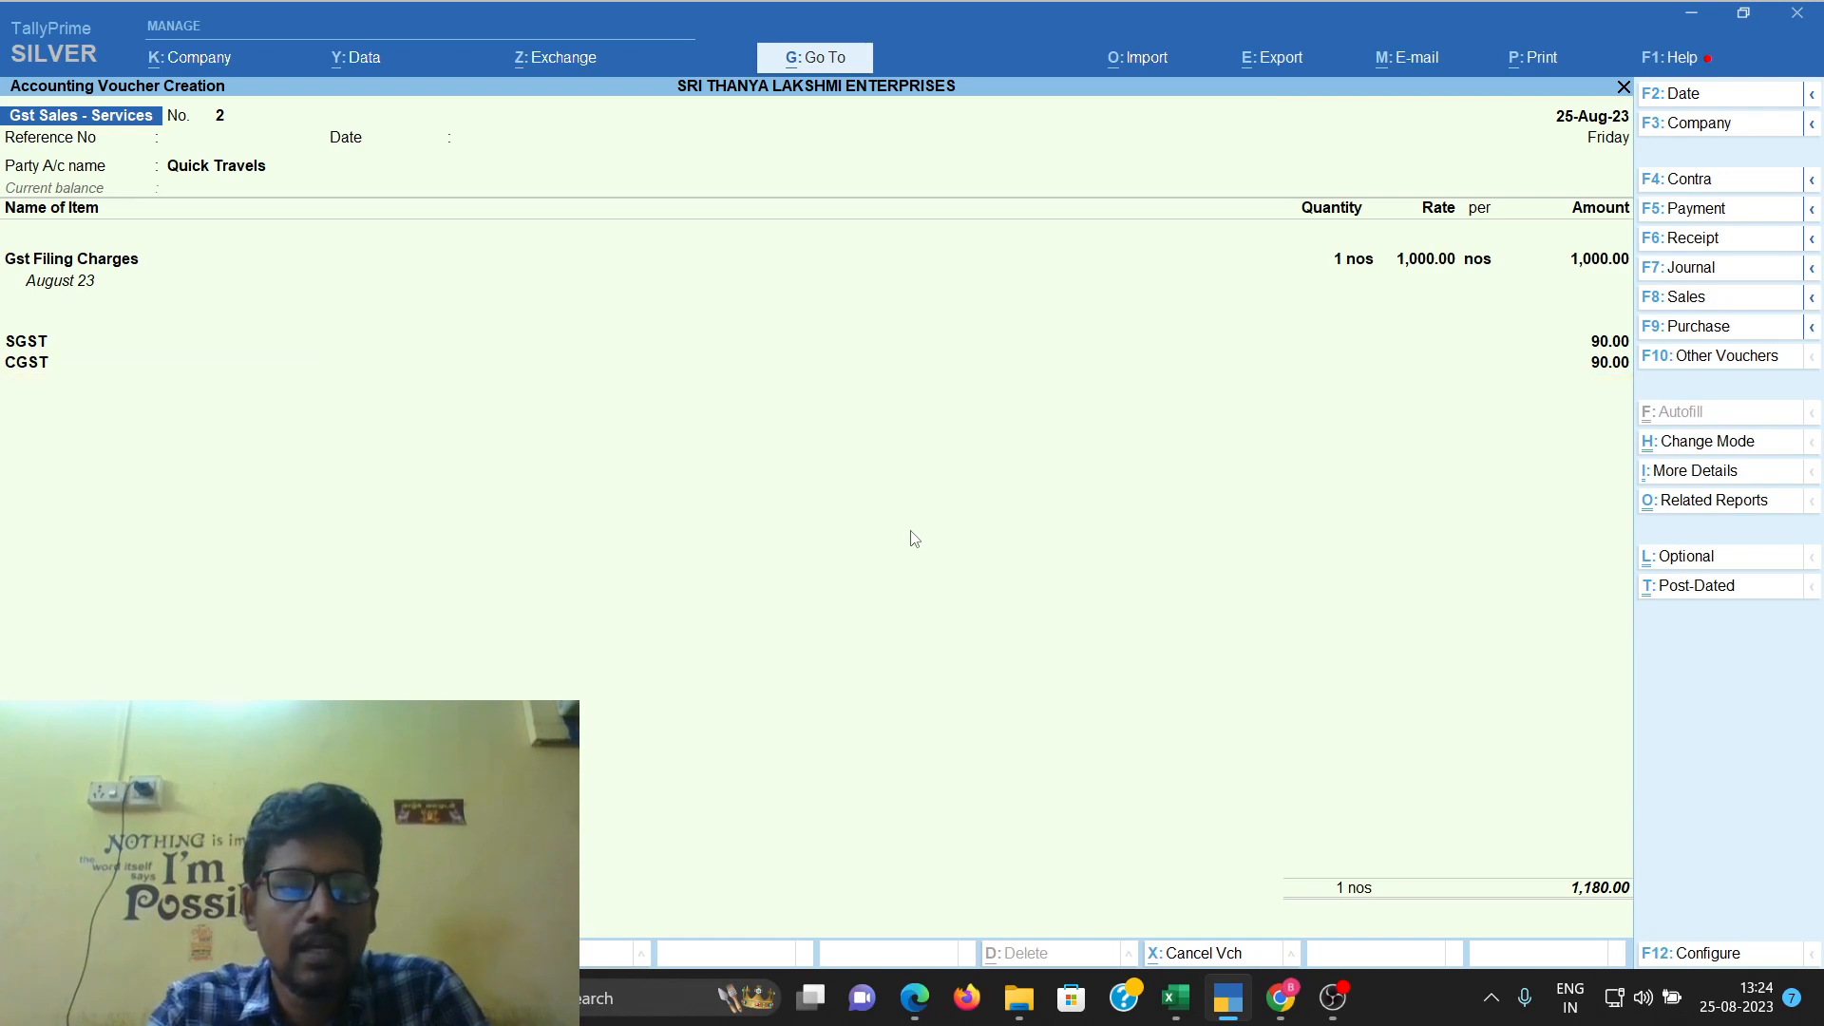
# Accept the e-Invoice details with Chennai as both the bill-to and ship-to place
pyautogui.press('Return')
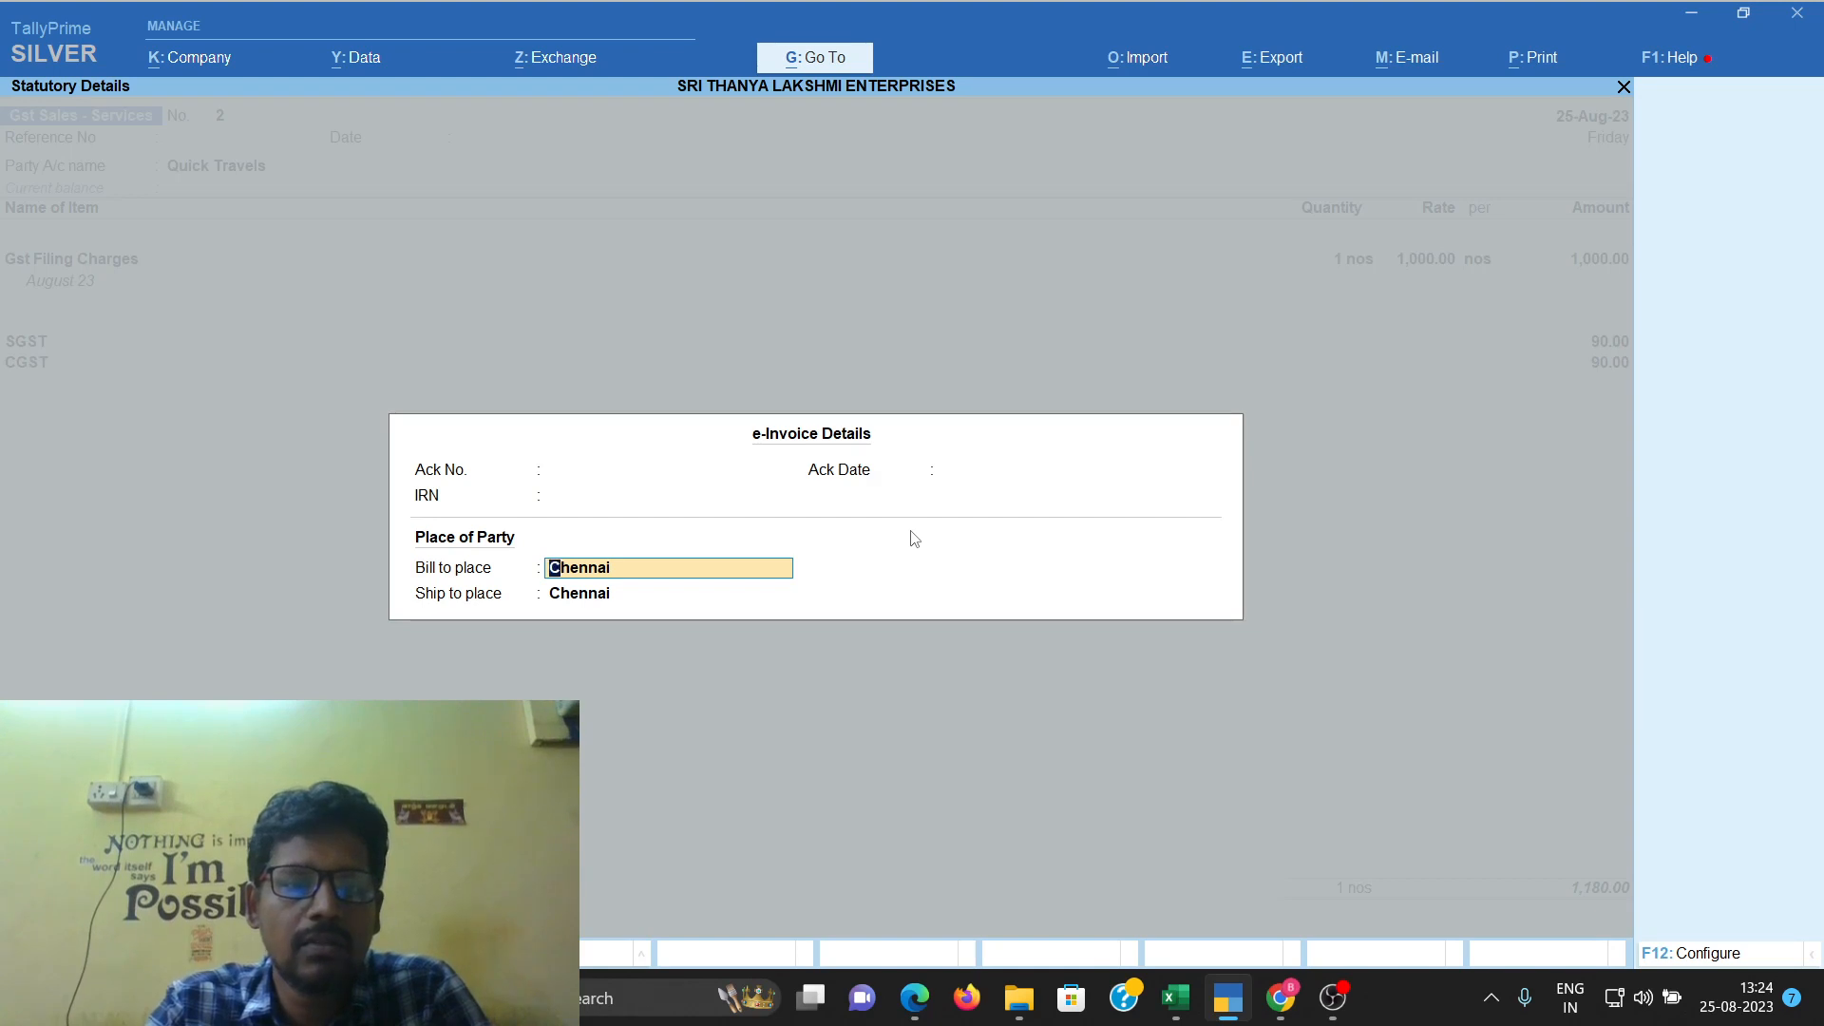
pyautogui.press('Return')
pyautogui.press('Return')
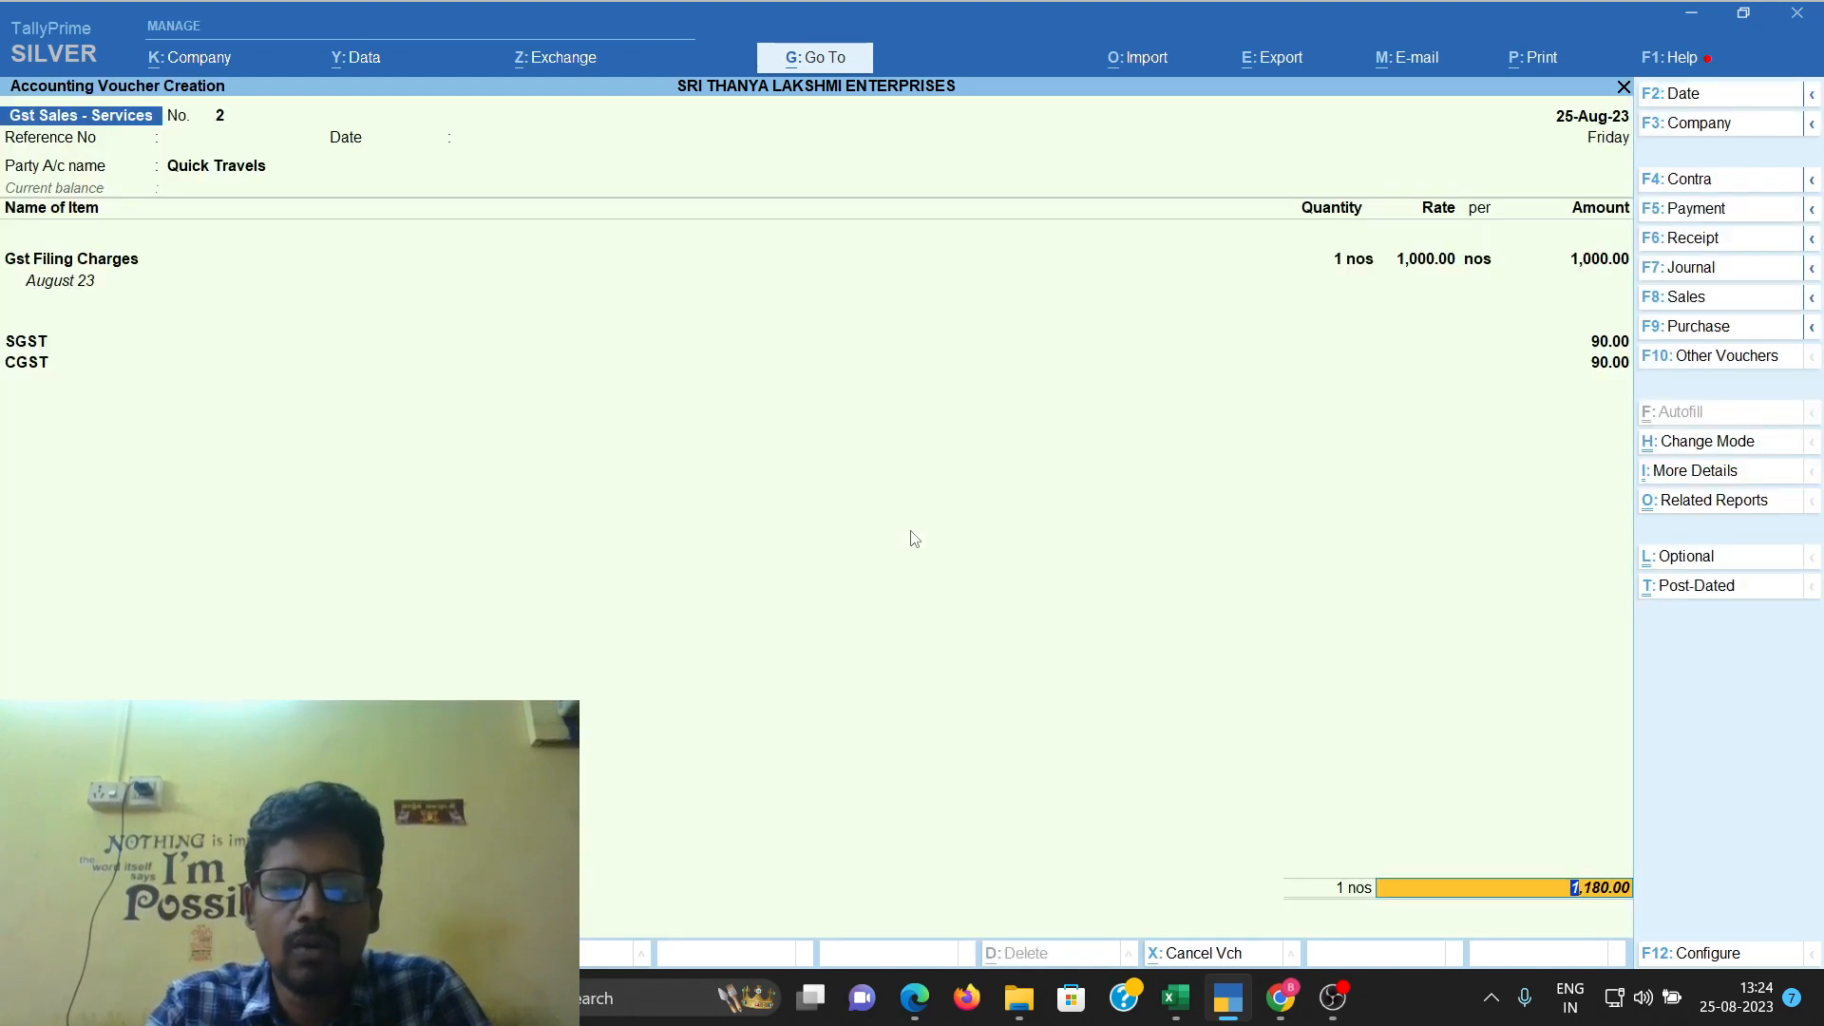
# Allocate the full 1,180.00 Dr for Quick Travels to New Ref 2 in the bill-wise details
pyautogui.press('Return')
pyautogui.press('Return')
pyautogui.press('Return')
pyautogui.press('Return')
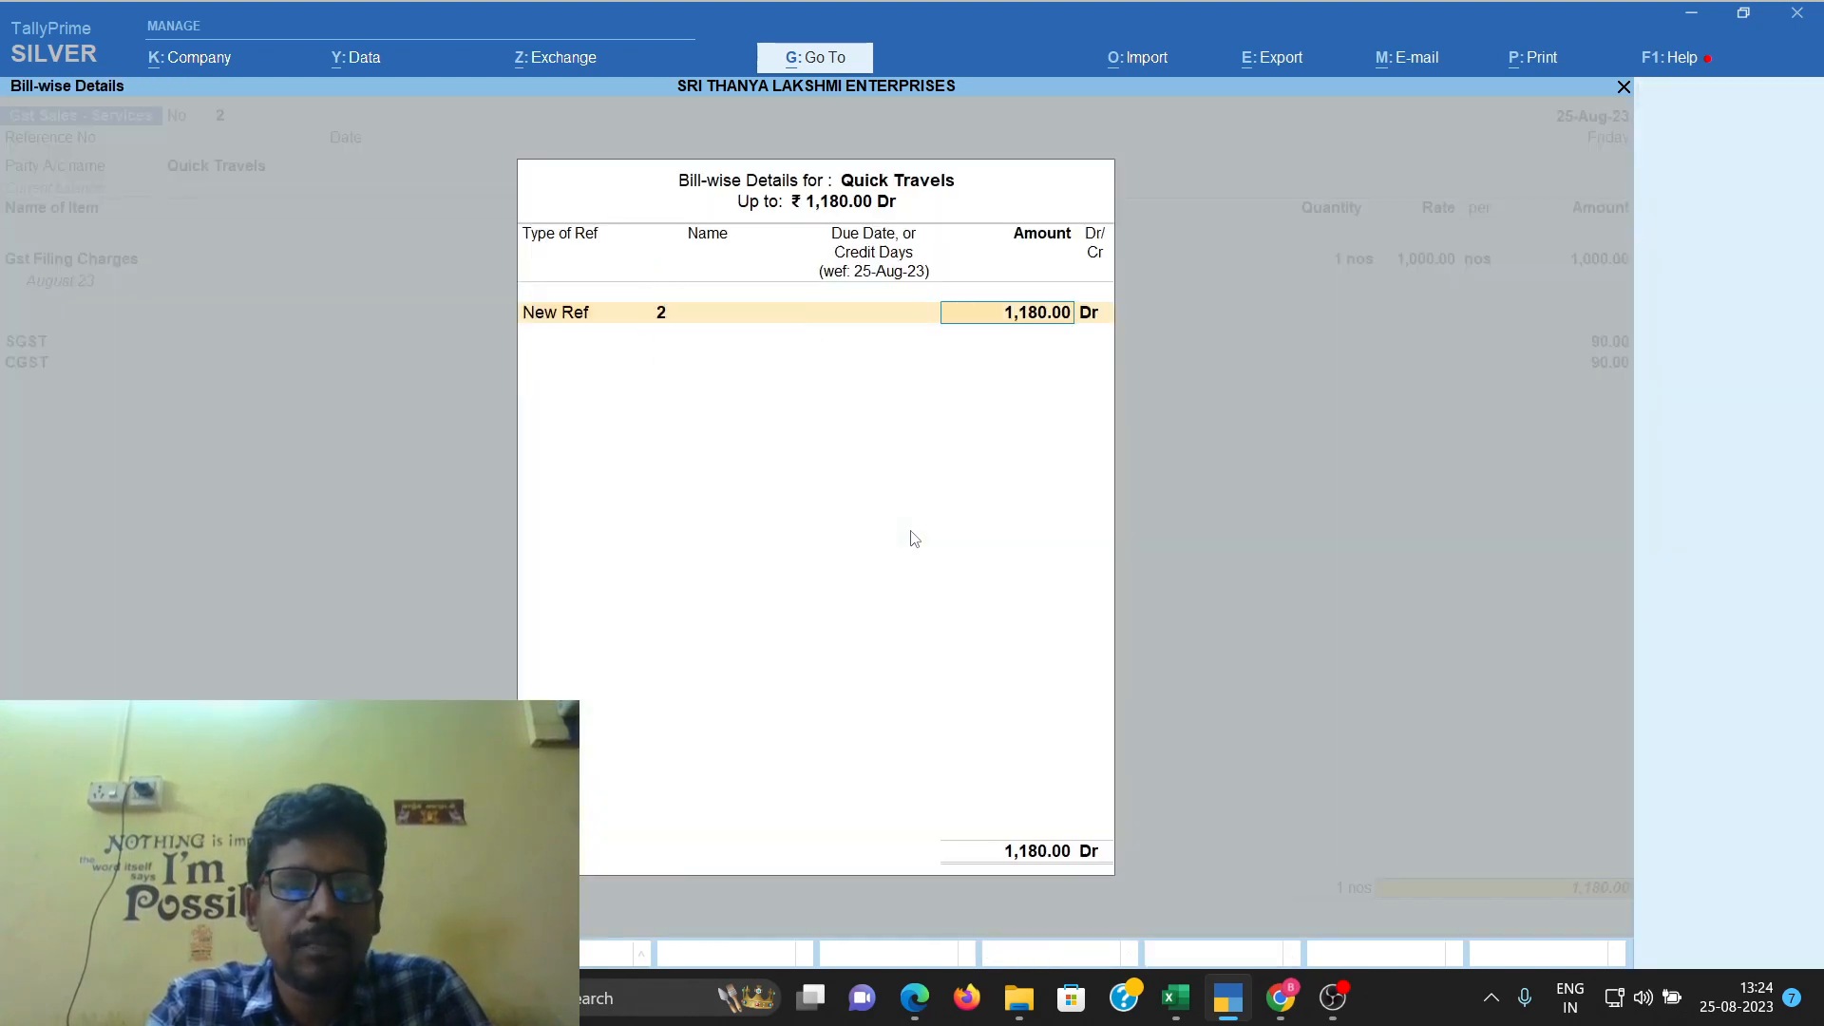
pyautogui.press('Return')
pyautogui.press('Return')
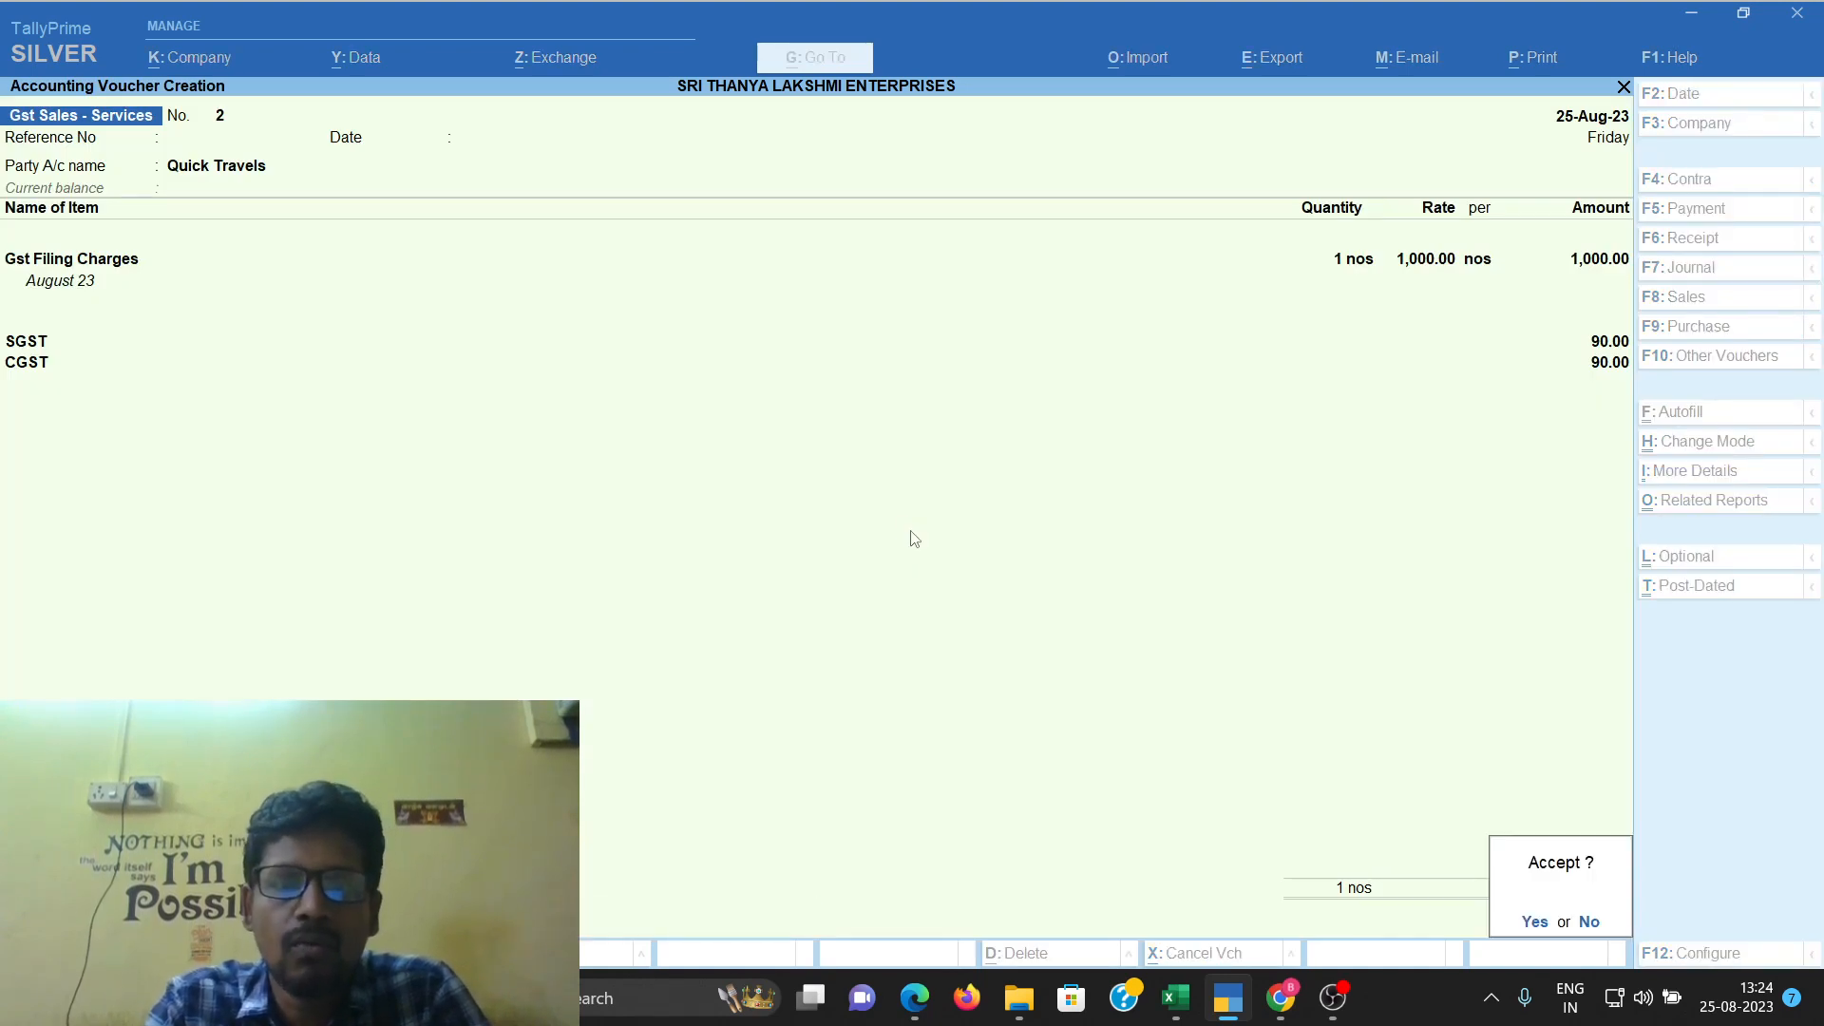
# Save the sales voucher and agree to generate its e-Invoice
pyautogui.press('Return')
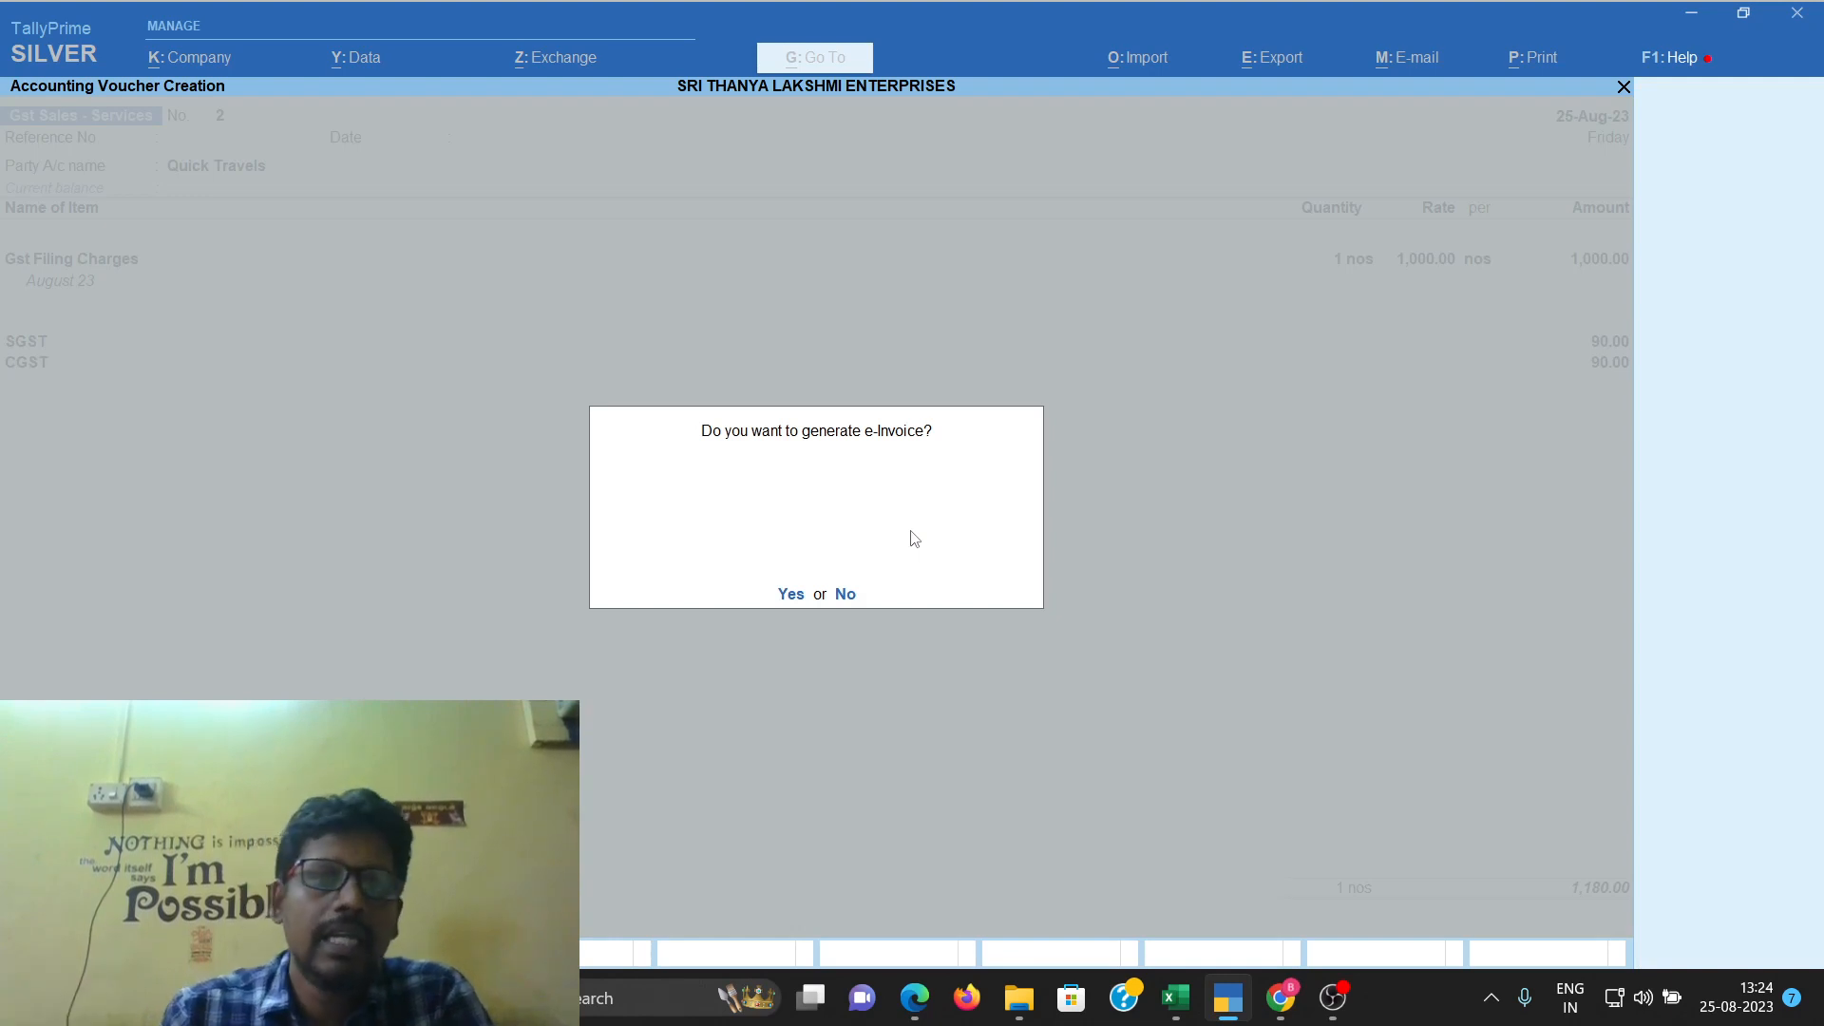
pyautogui.click(783, 599)
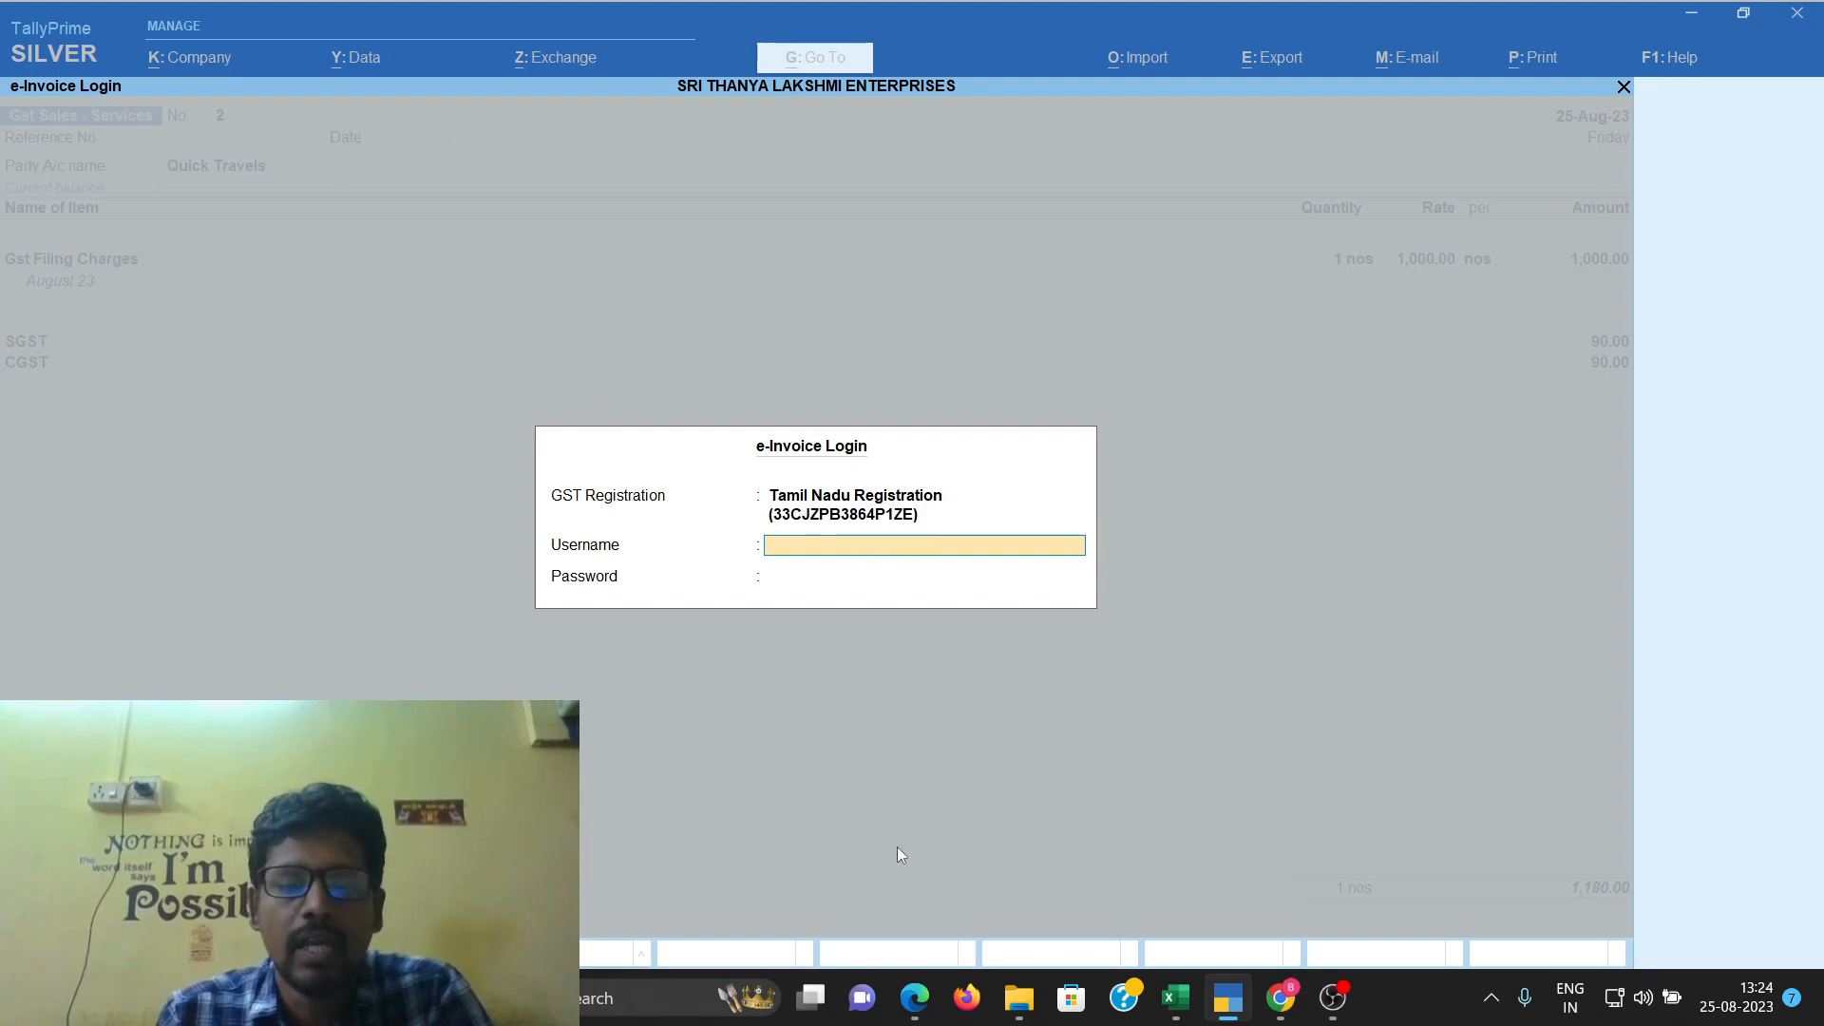
# Switch to Edge and show the e-Invoice 1 Portal dashboard with its API Registration section
pyautogui.click(914, 998)
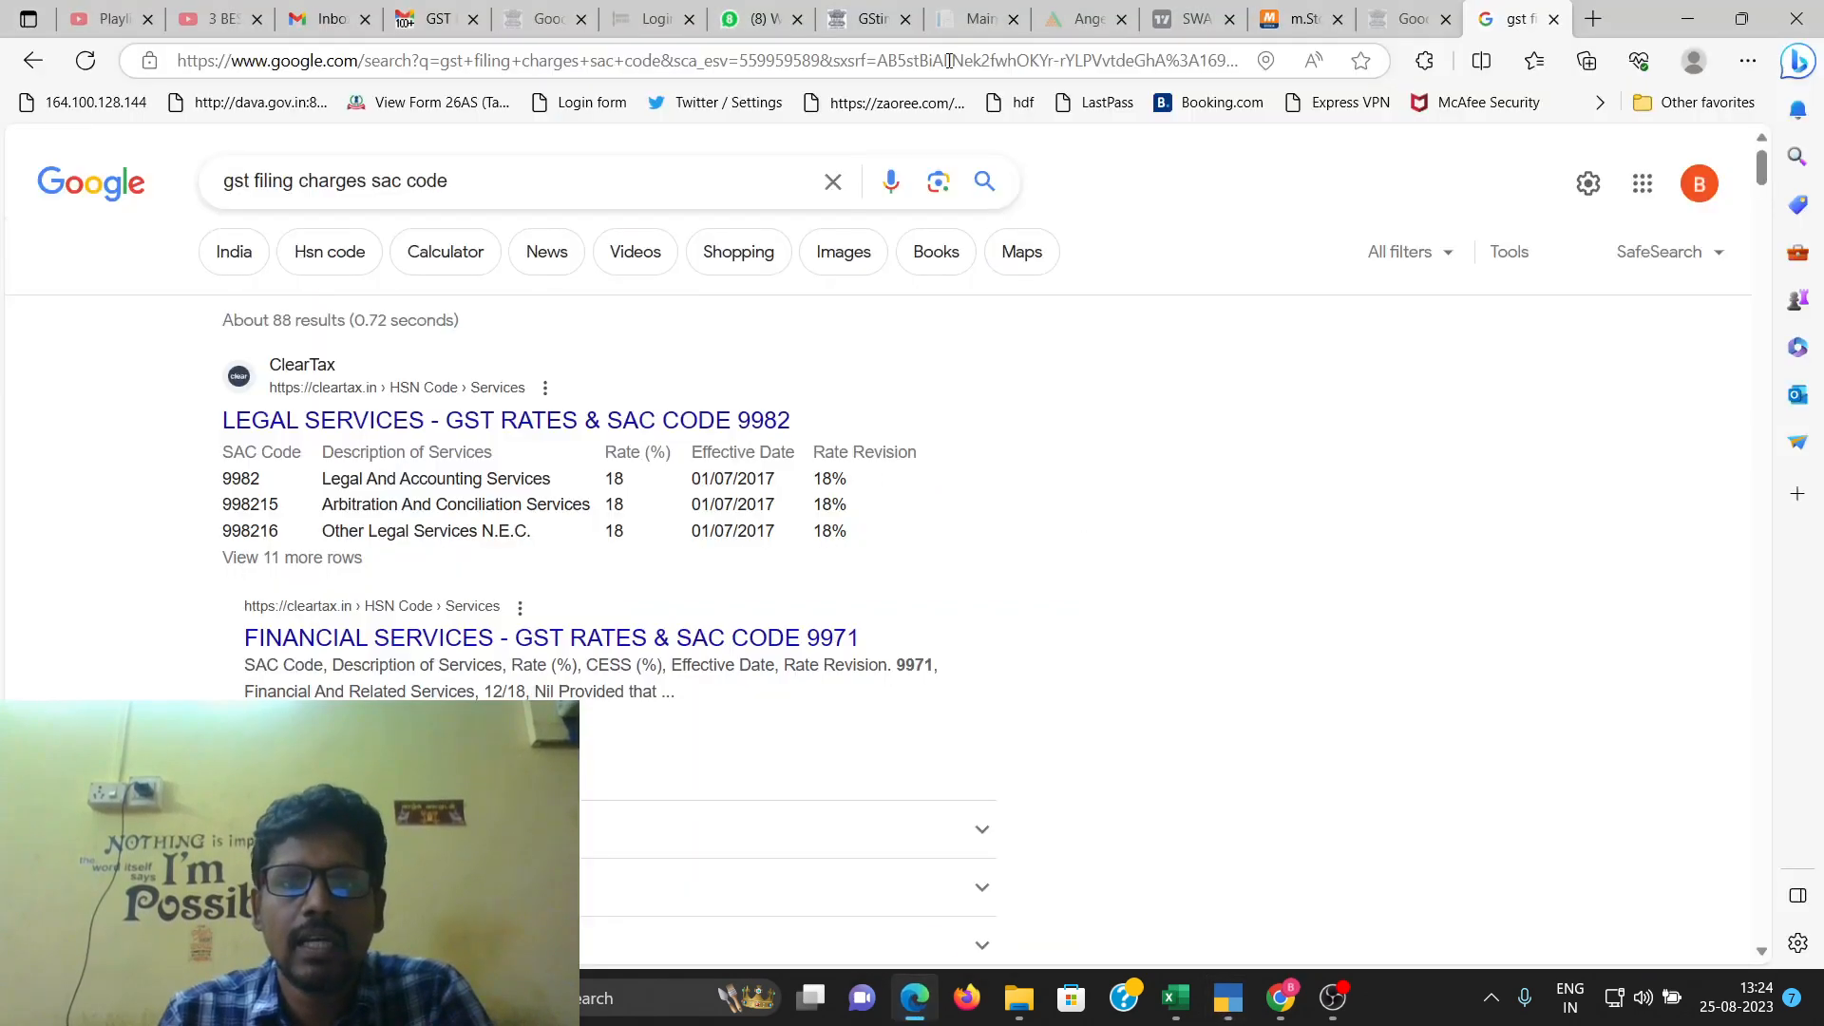
pyautogui.click(974, 19)
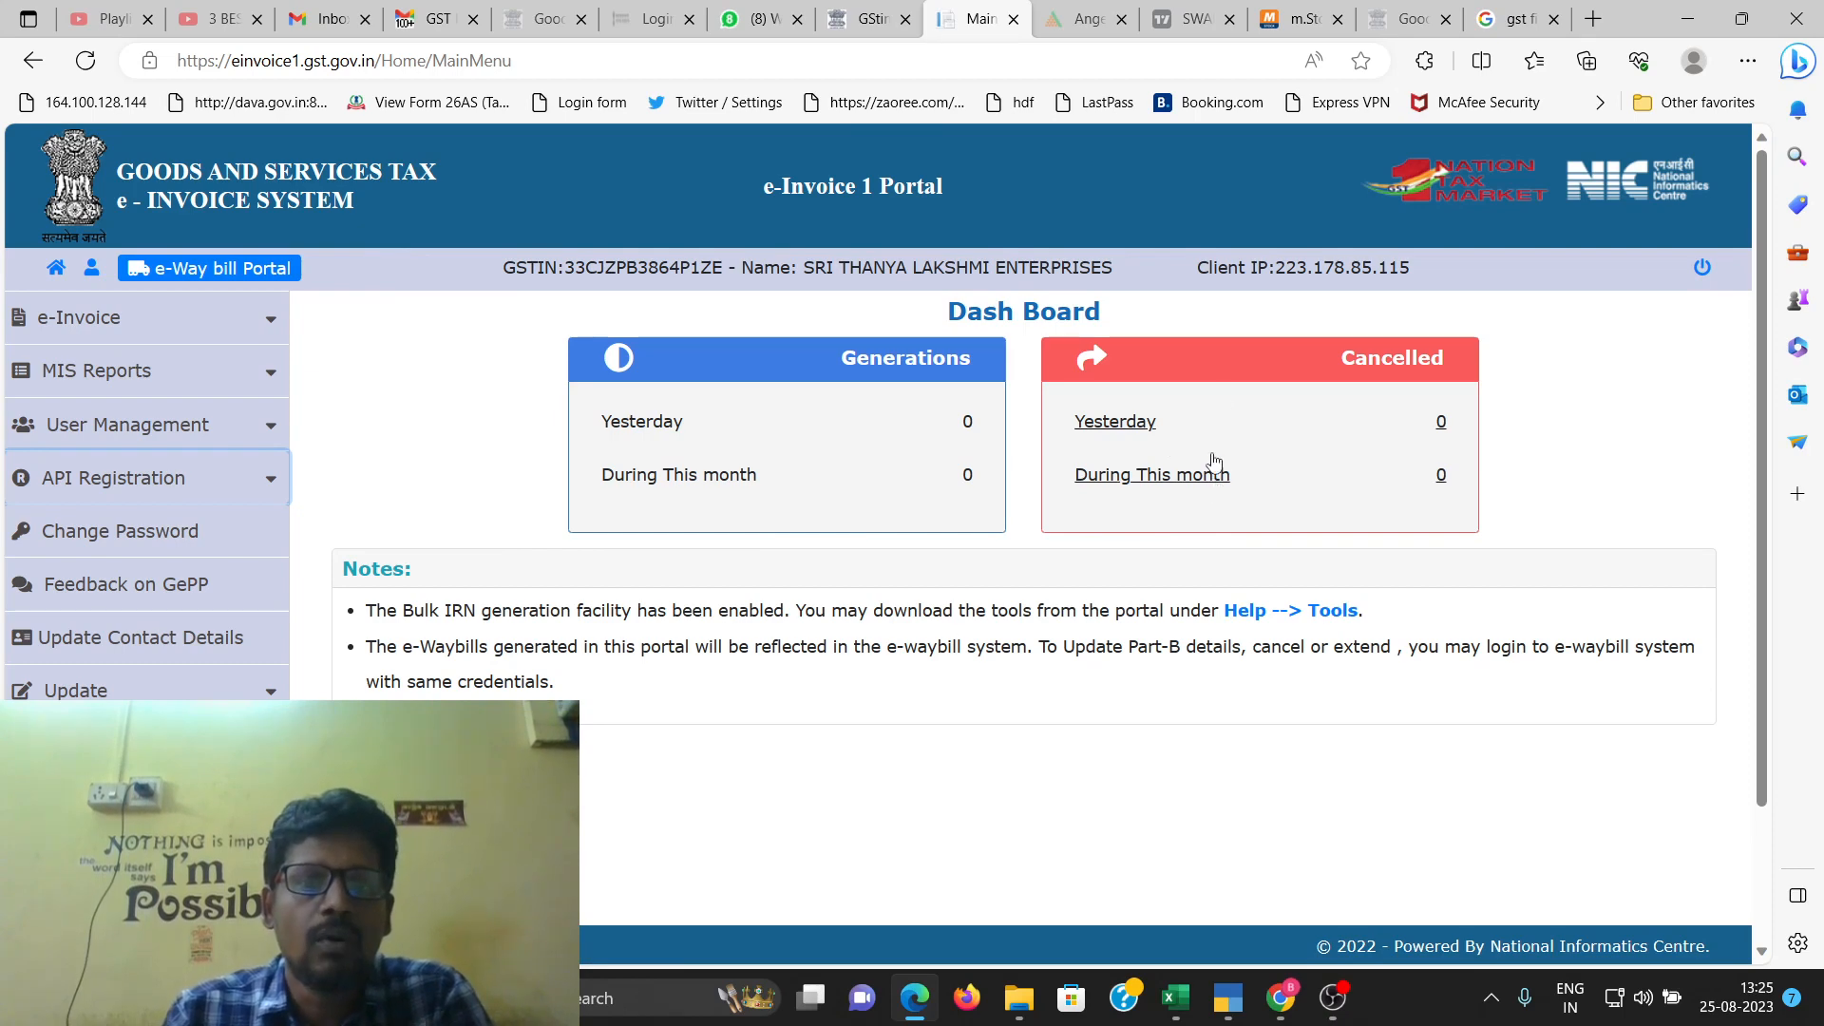
pyautogui.moveTo(1285, 1015)
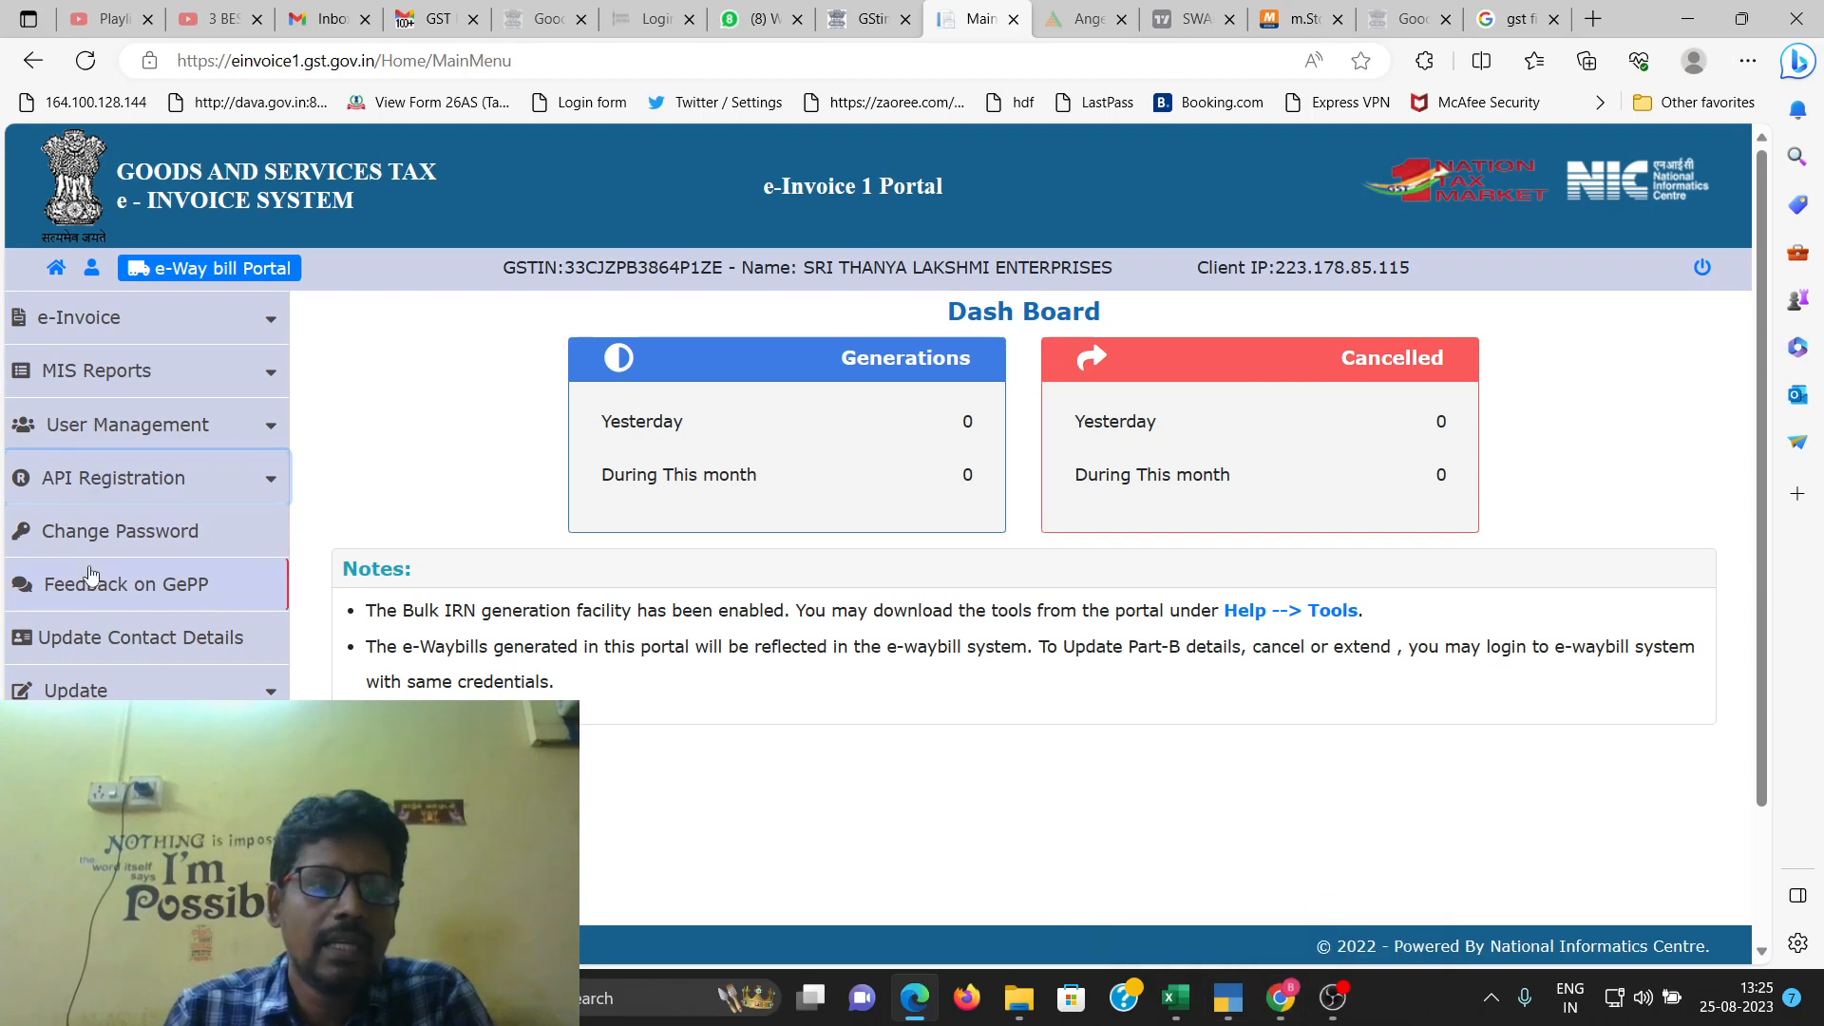
# View the E-Invoice complete tutorial playlist on the YouTube channel in Chrome, and return to TallyPrime
pyautogui.click(1281, 997)
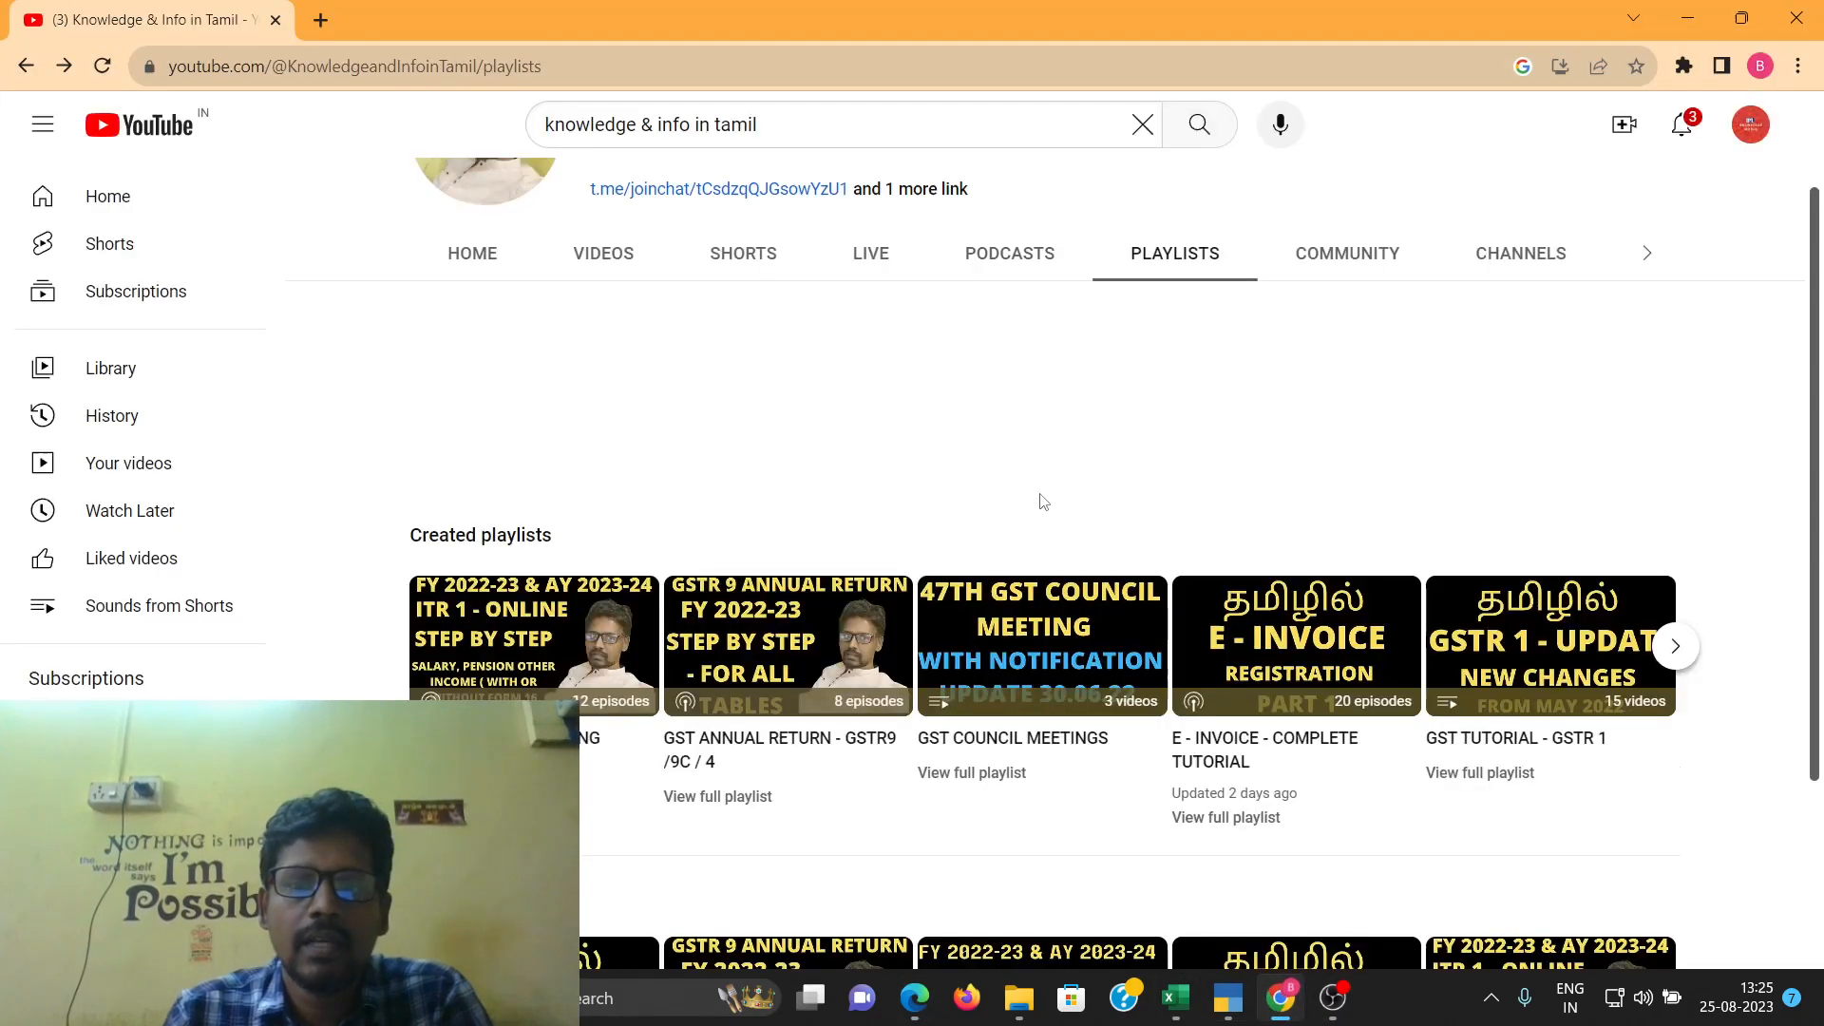
pyautogui.scroll(2, 1192, 428)
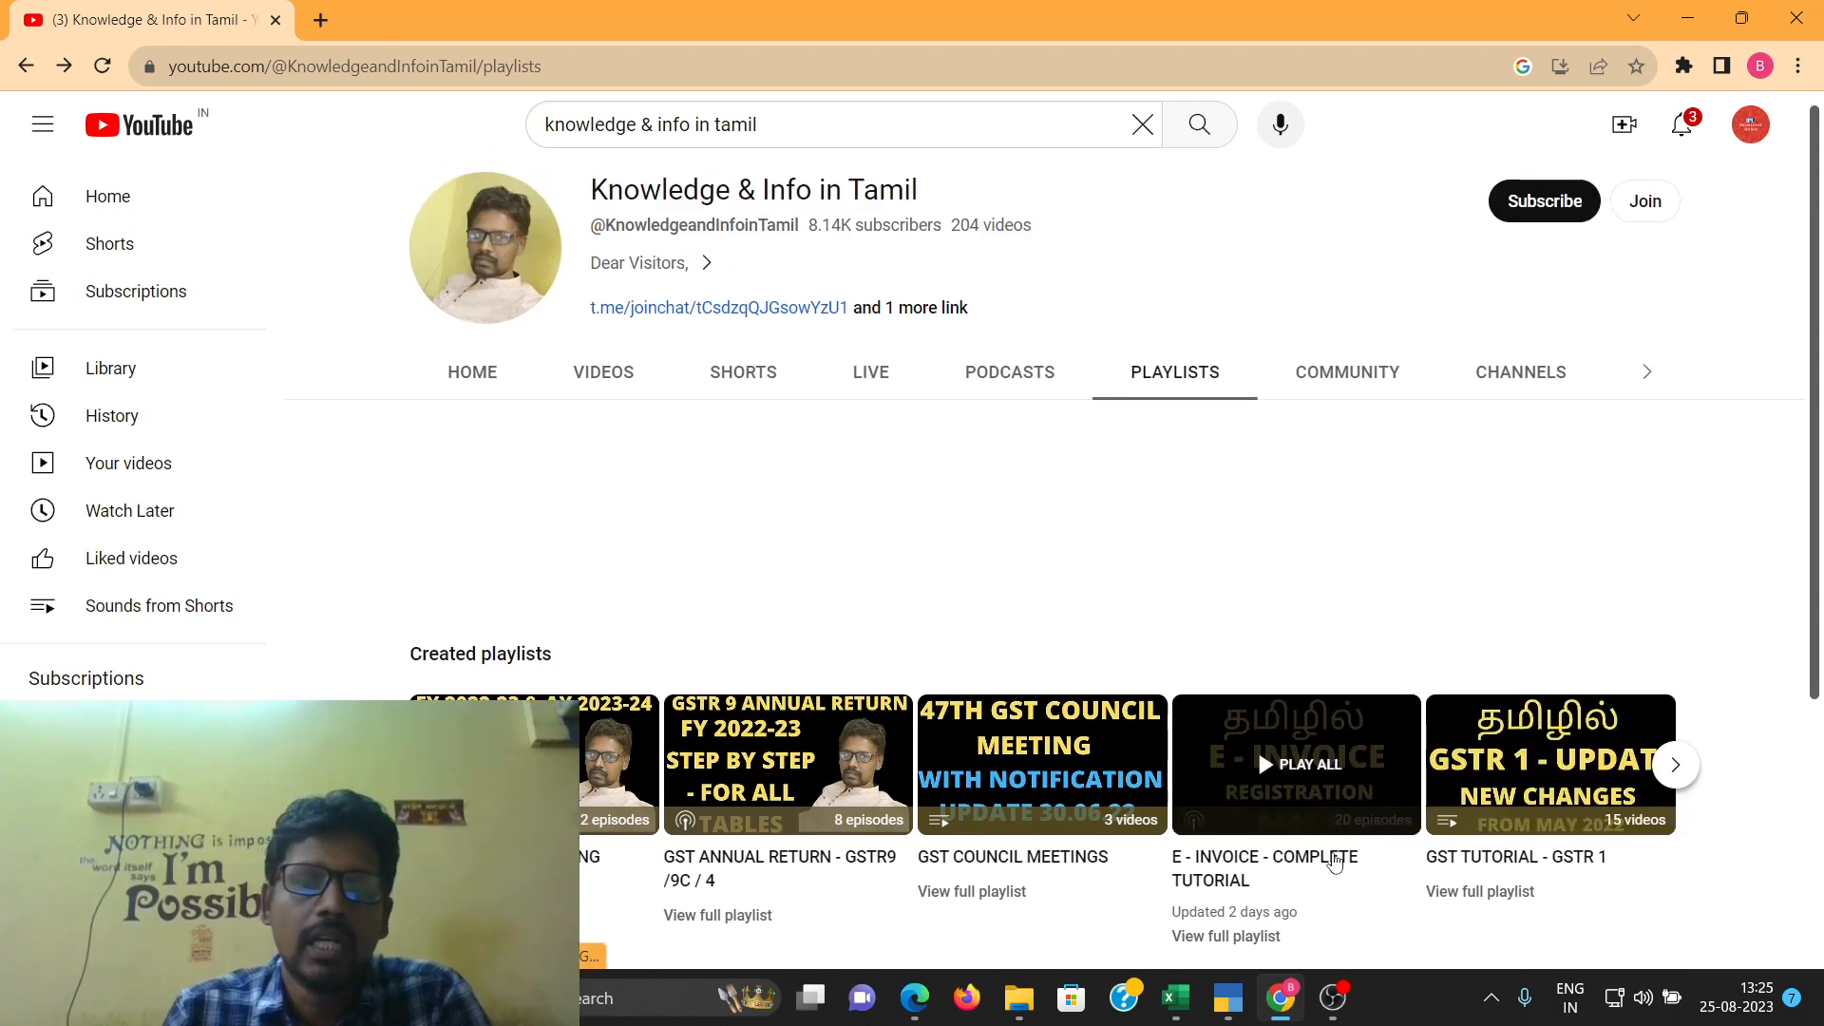
pyautogui.click(1227, 997)
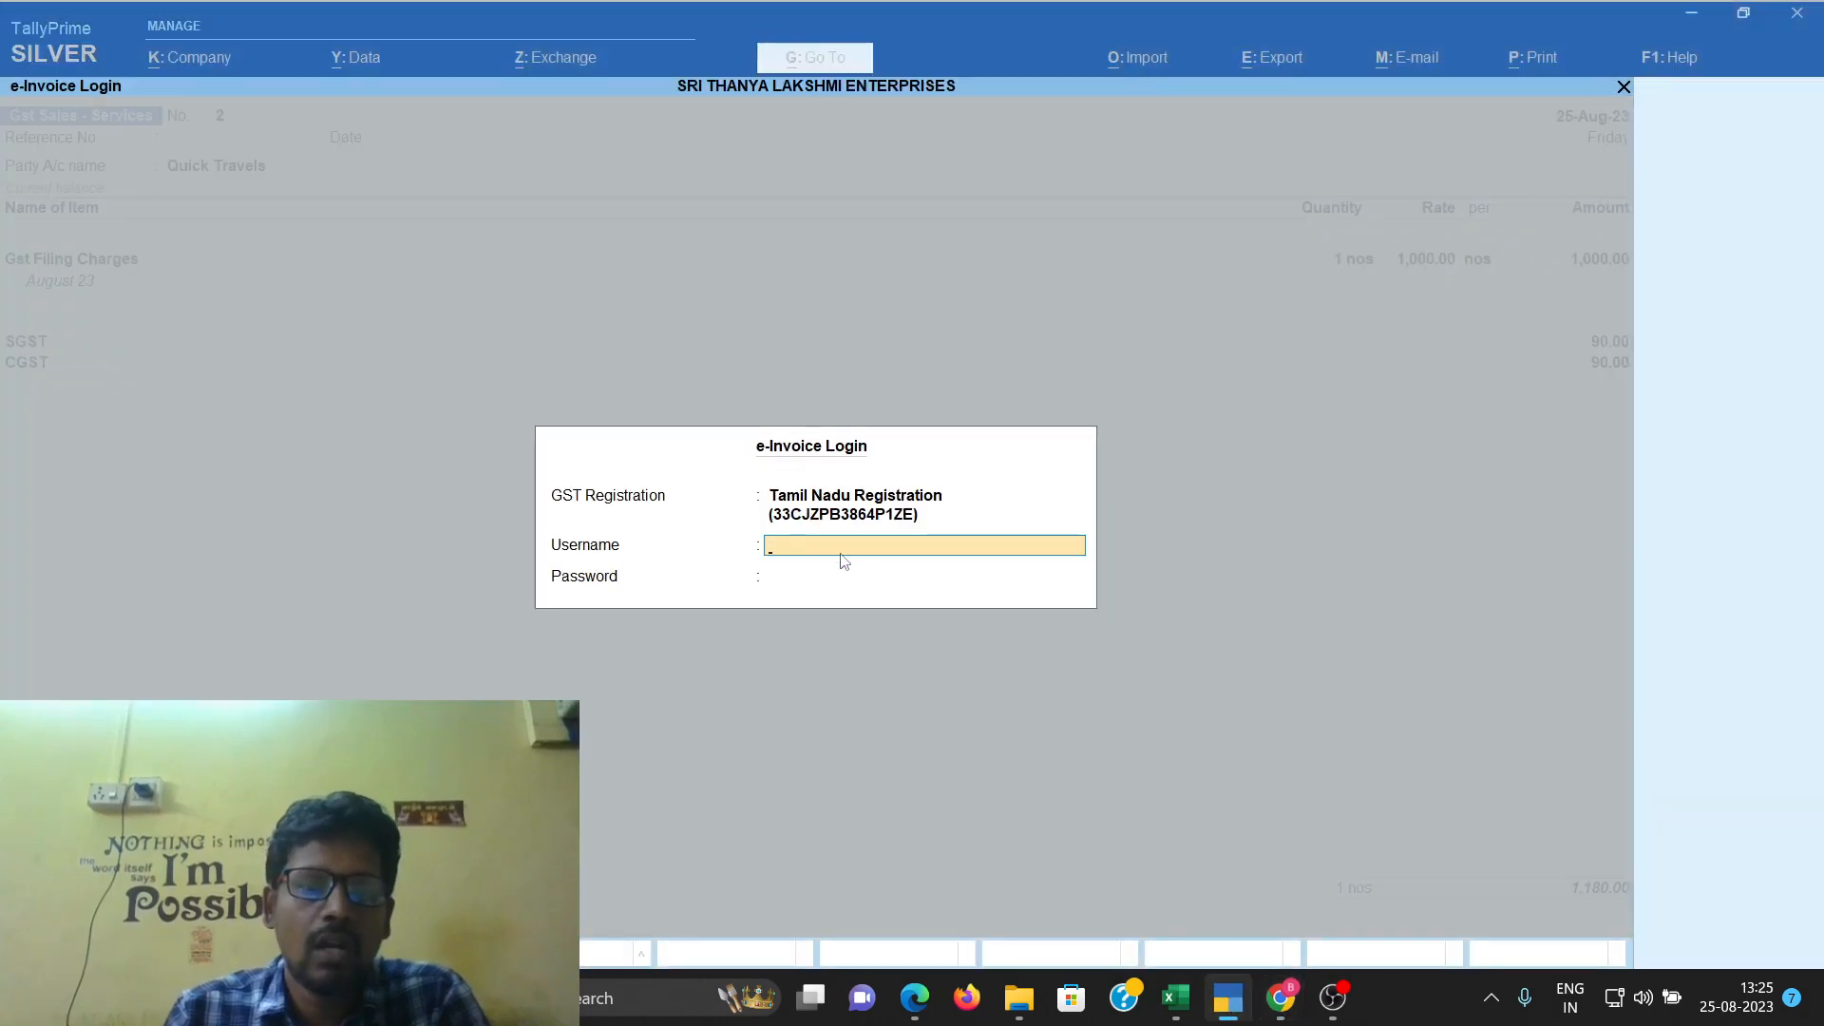
# Enter the API username for the Tamil Nadu Registration in the e-Invoice login
pyautogui.write('sri')
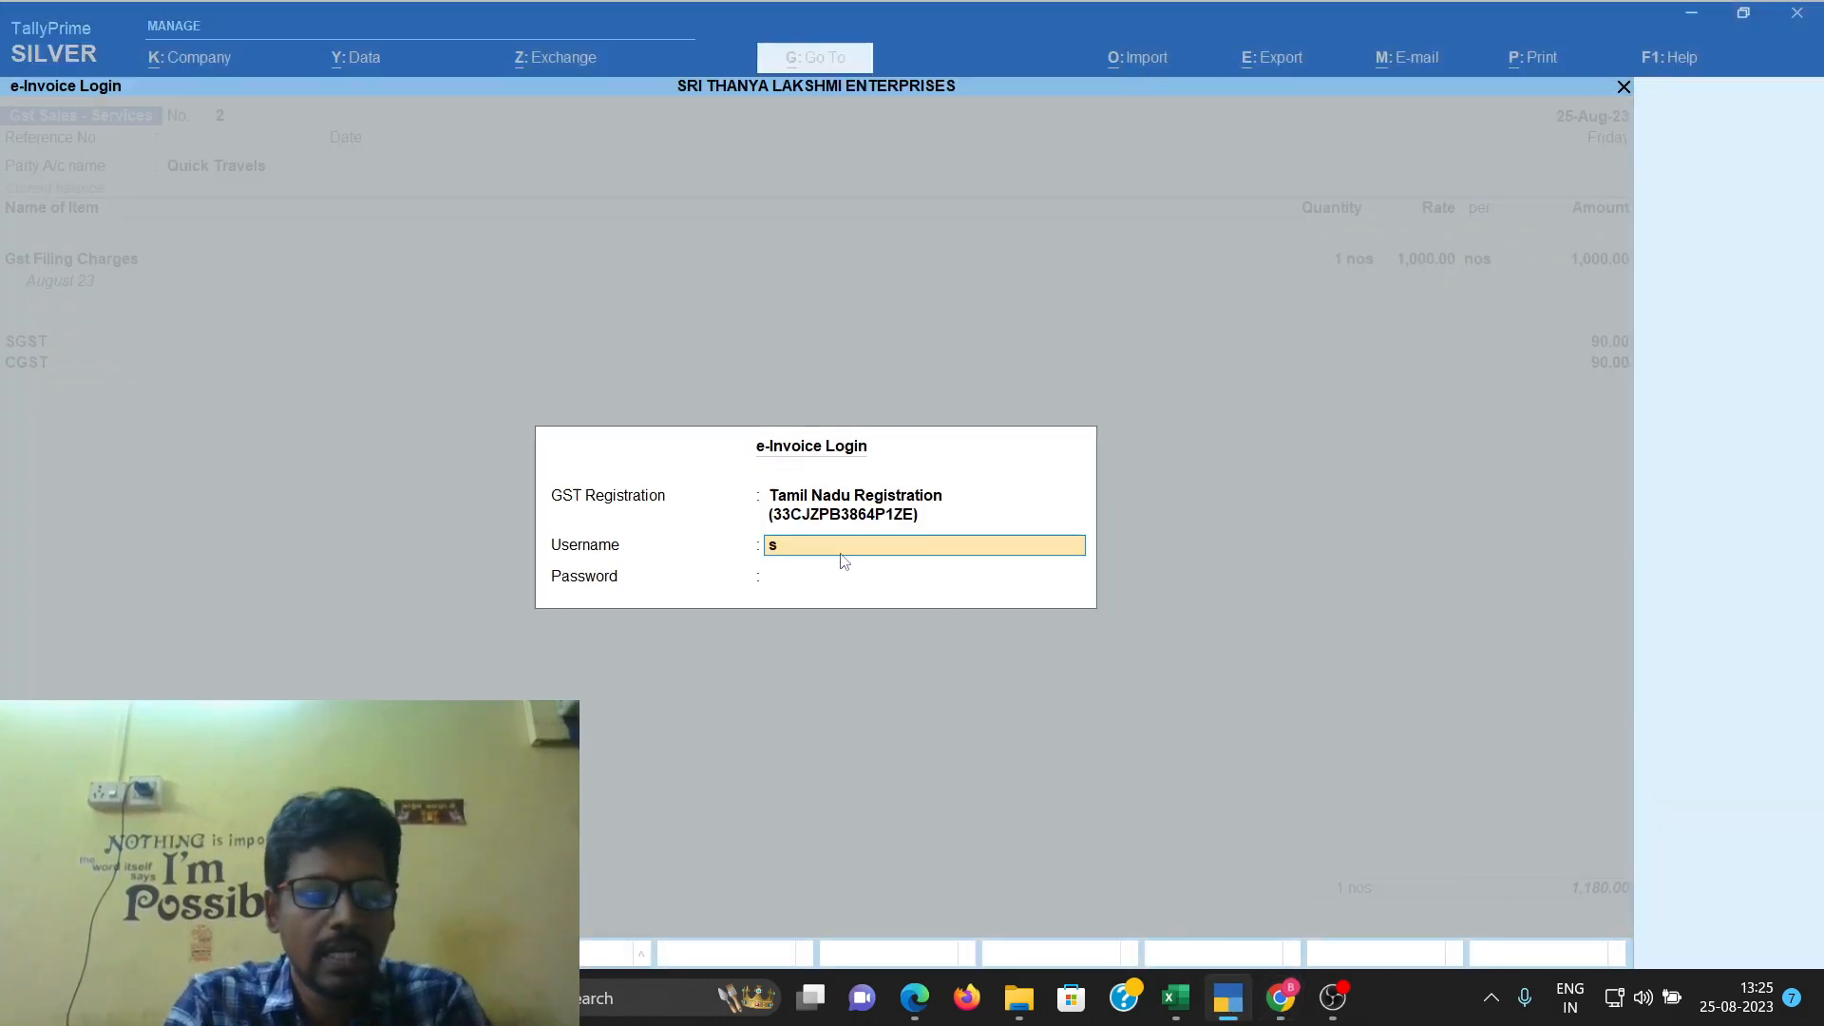
pyautogui.write('th')
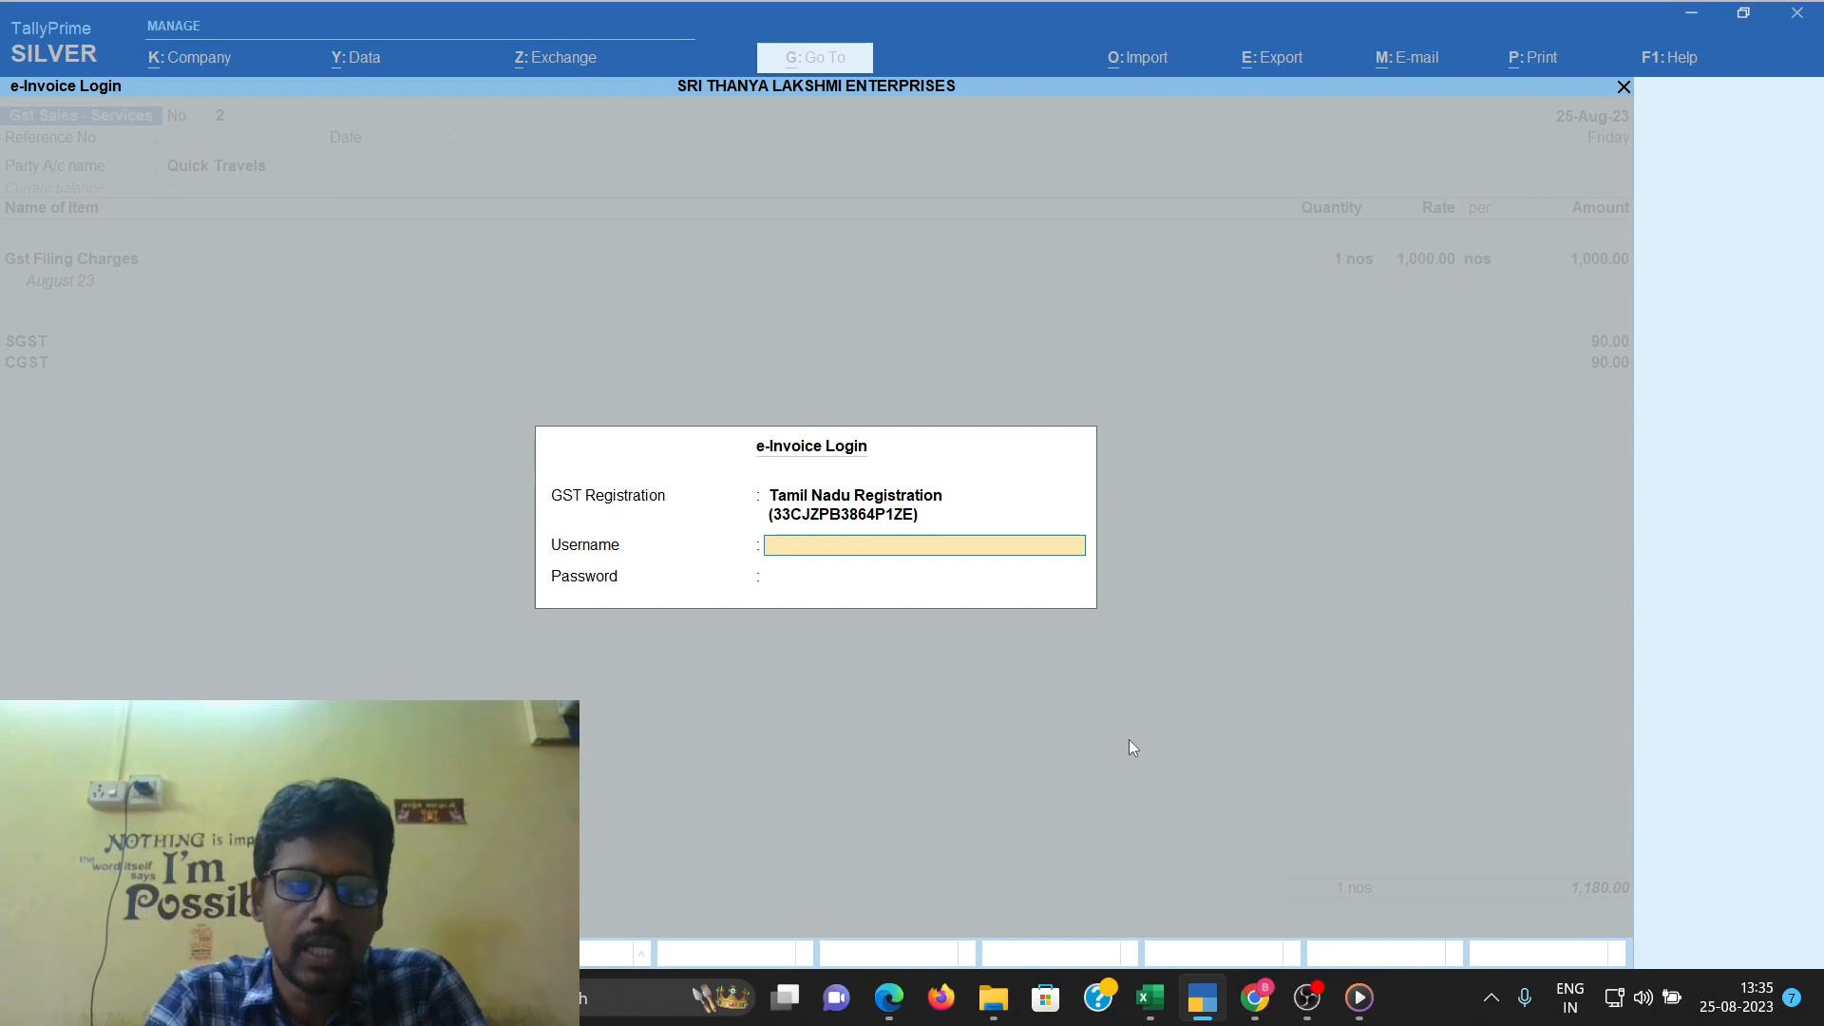
pyautogui.write('API_srith')
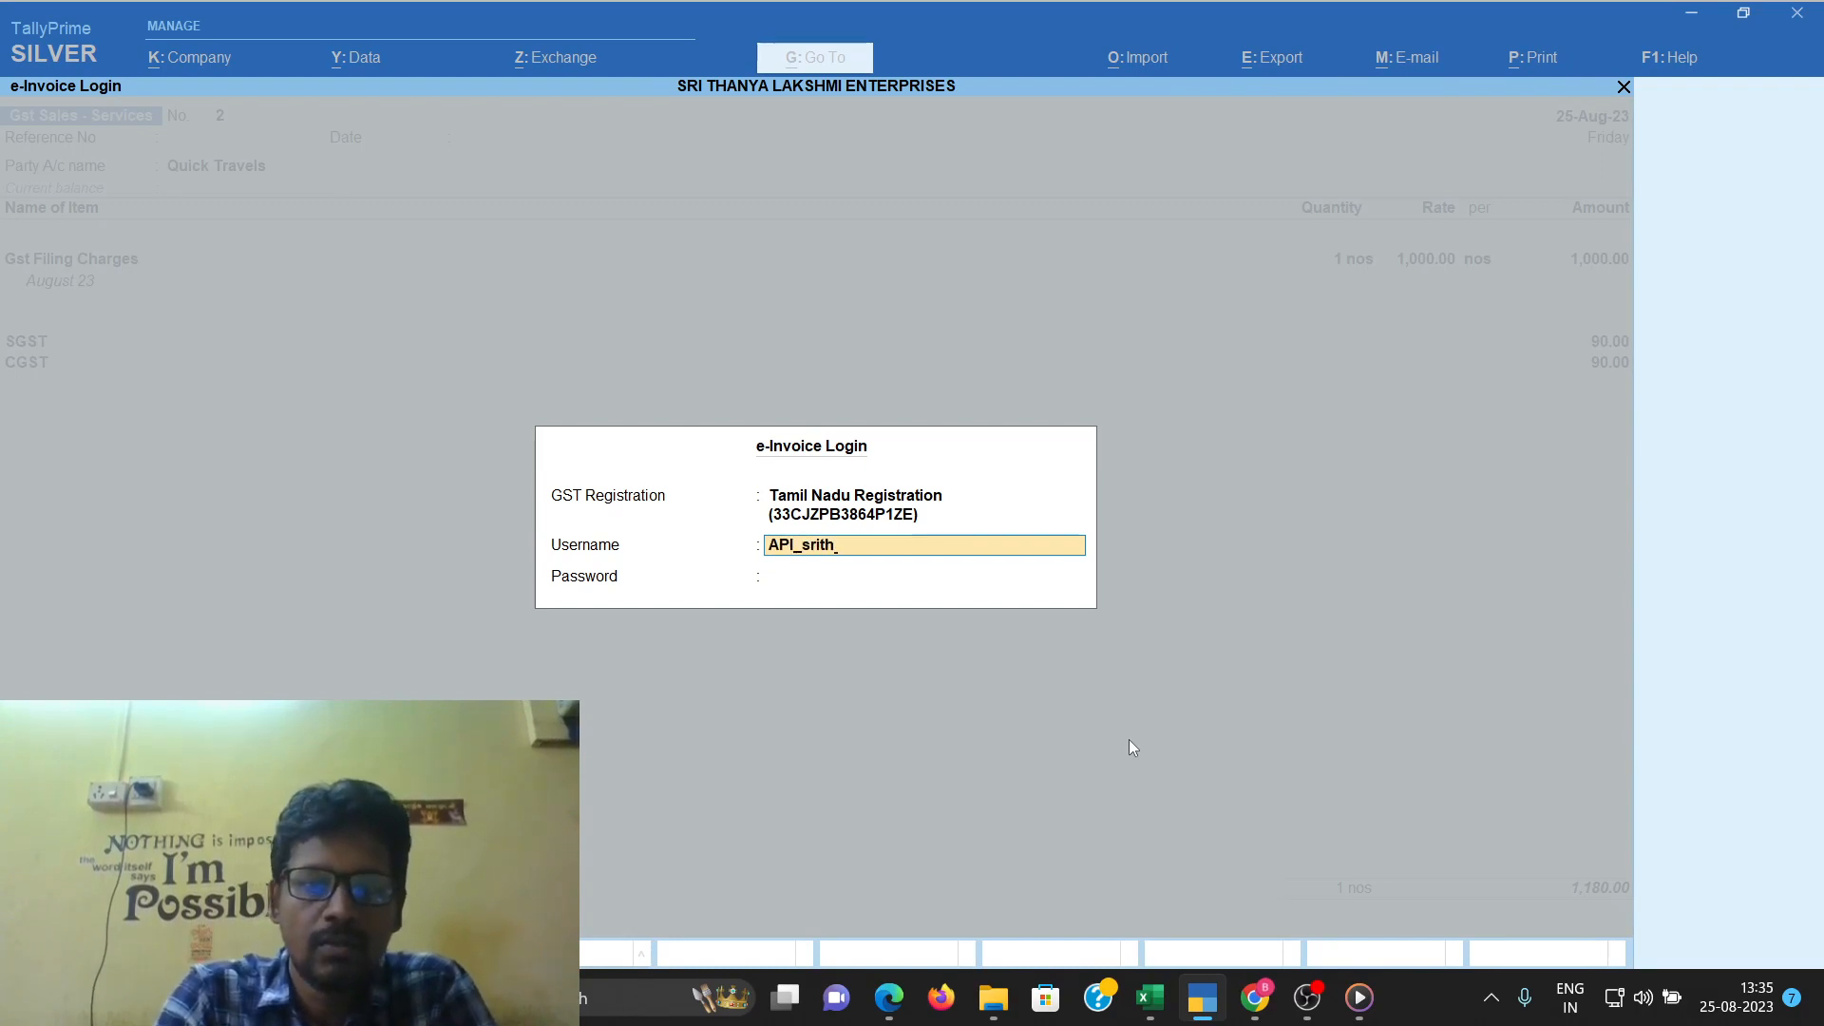
pyautogui.write('anya52')
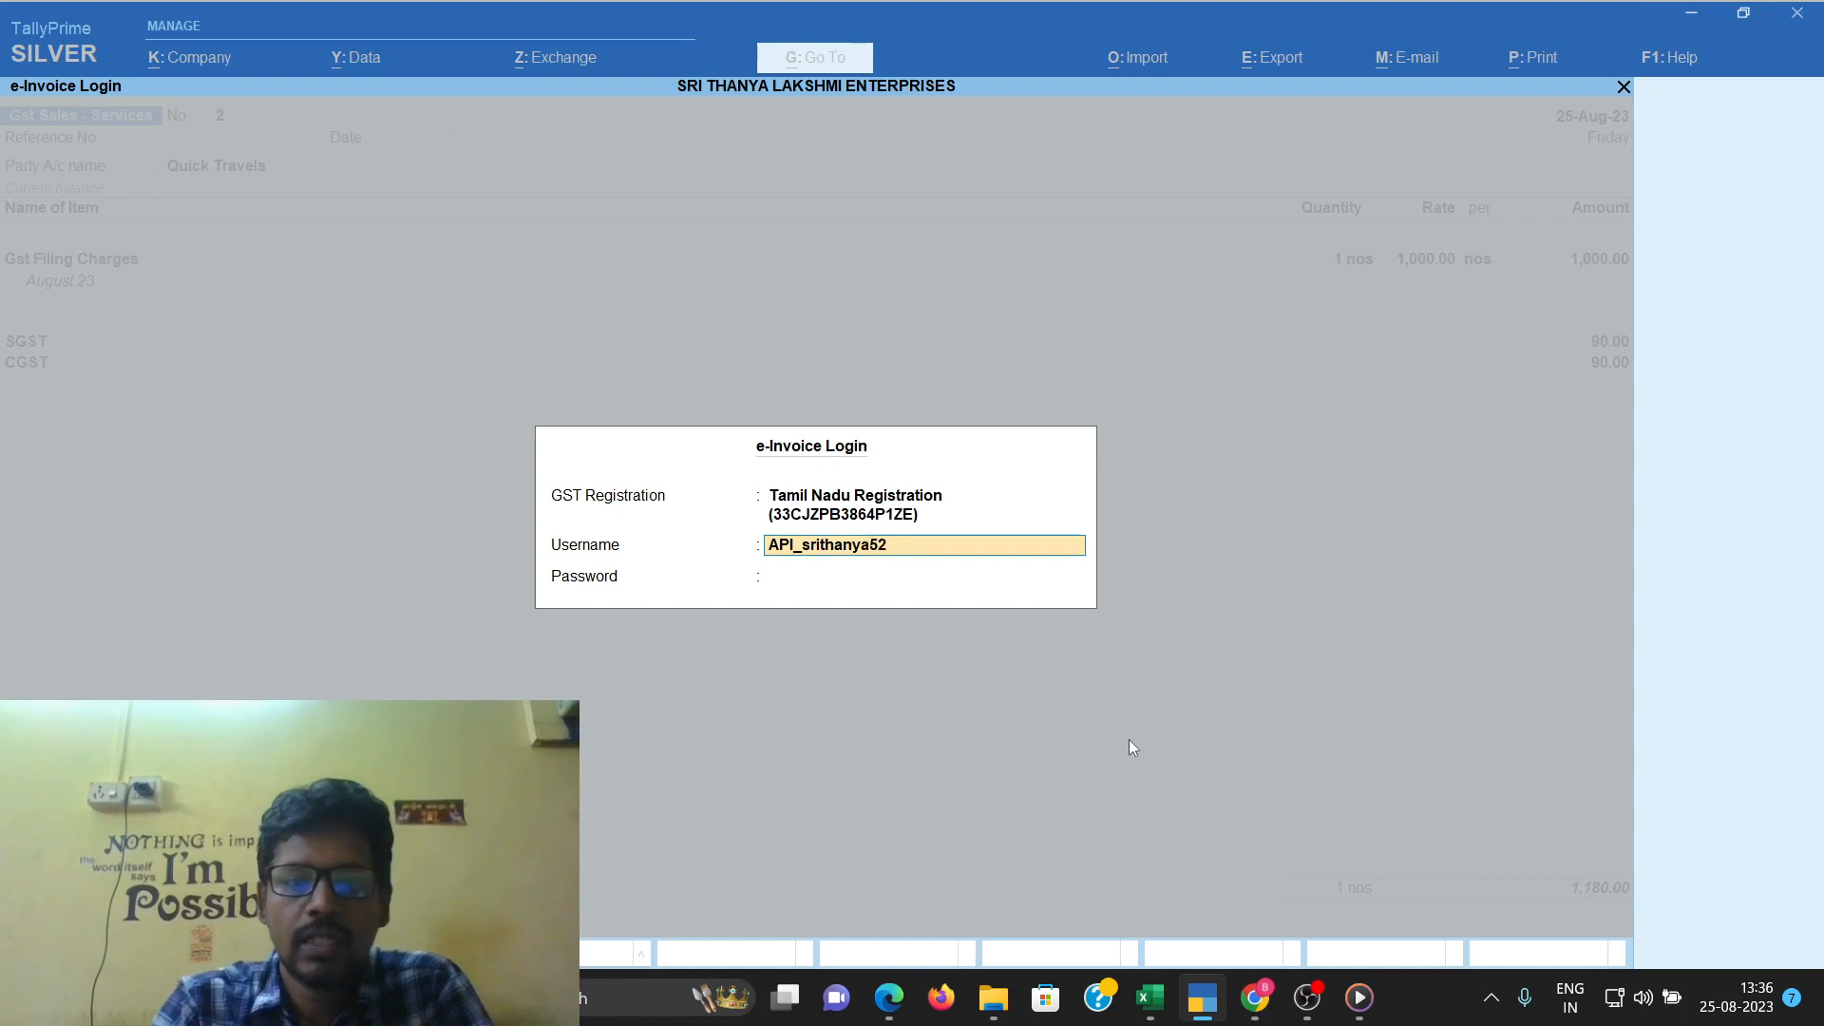
pyautogui.press('BackSpace')
pyautogui.write('2022')
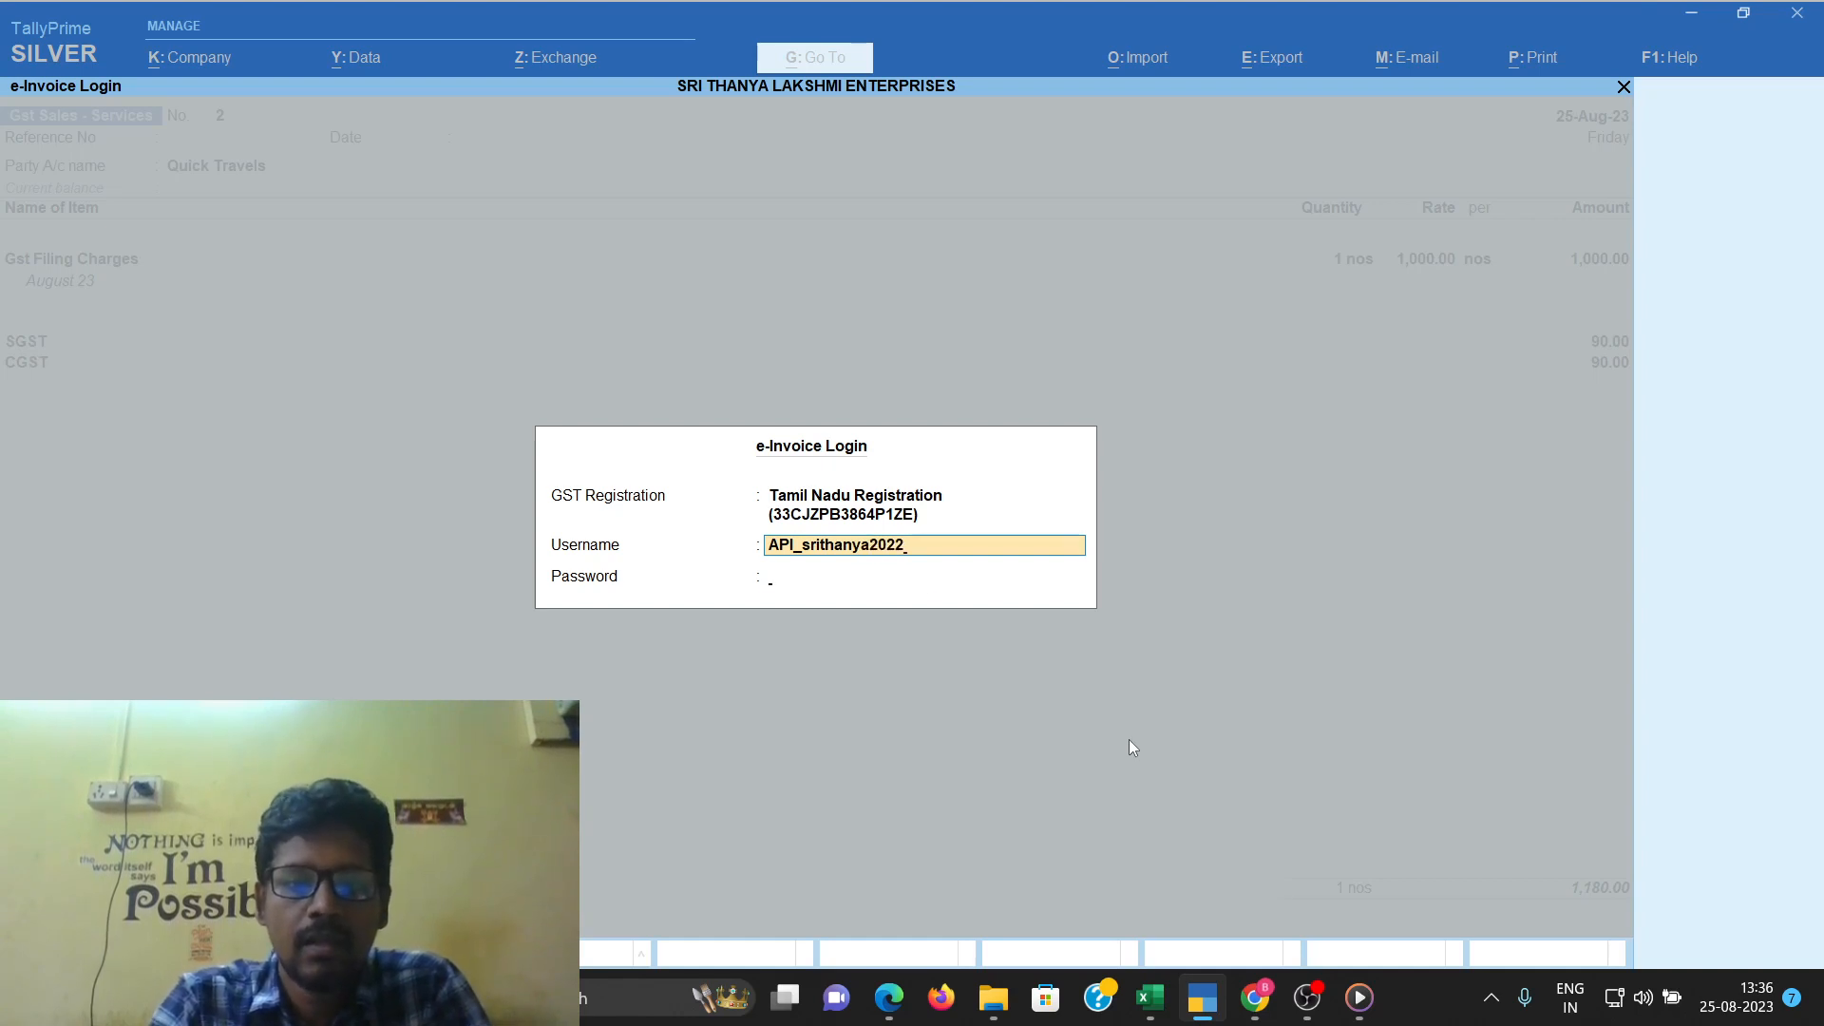
# Enter the e-Invoice login password, submit the login to generate the e-Invoice, and dismiss the information message
pyautogui.press('Return')
pyautogui.write('****')
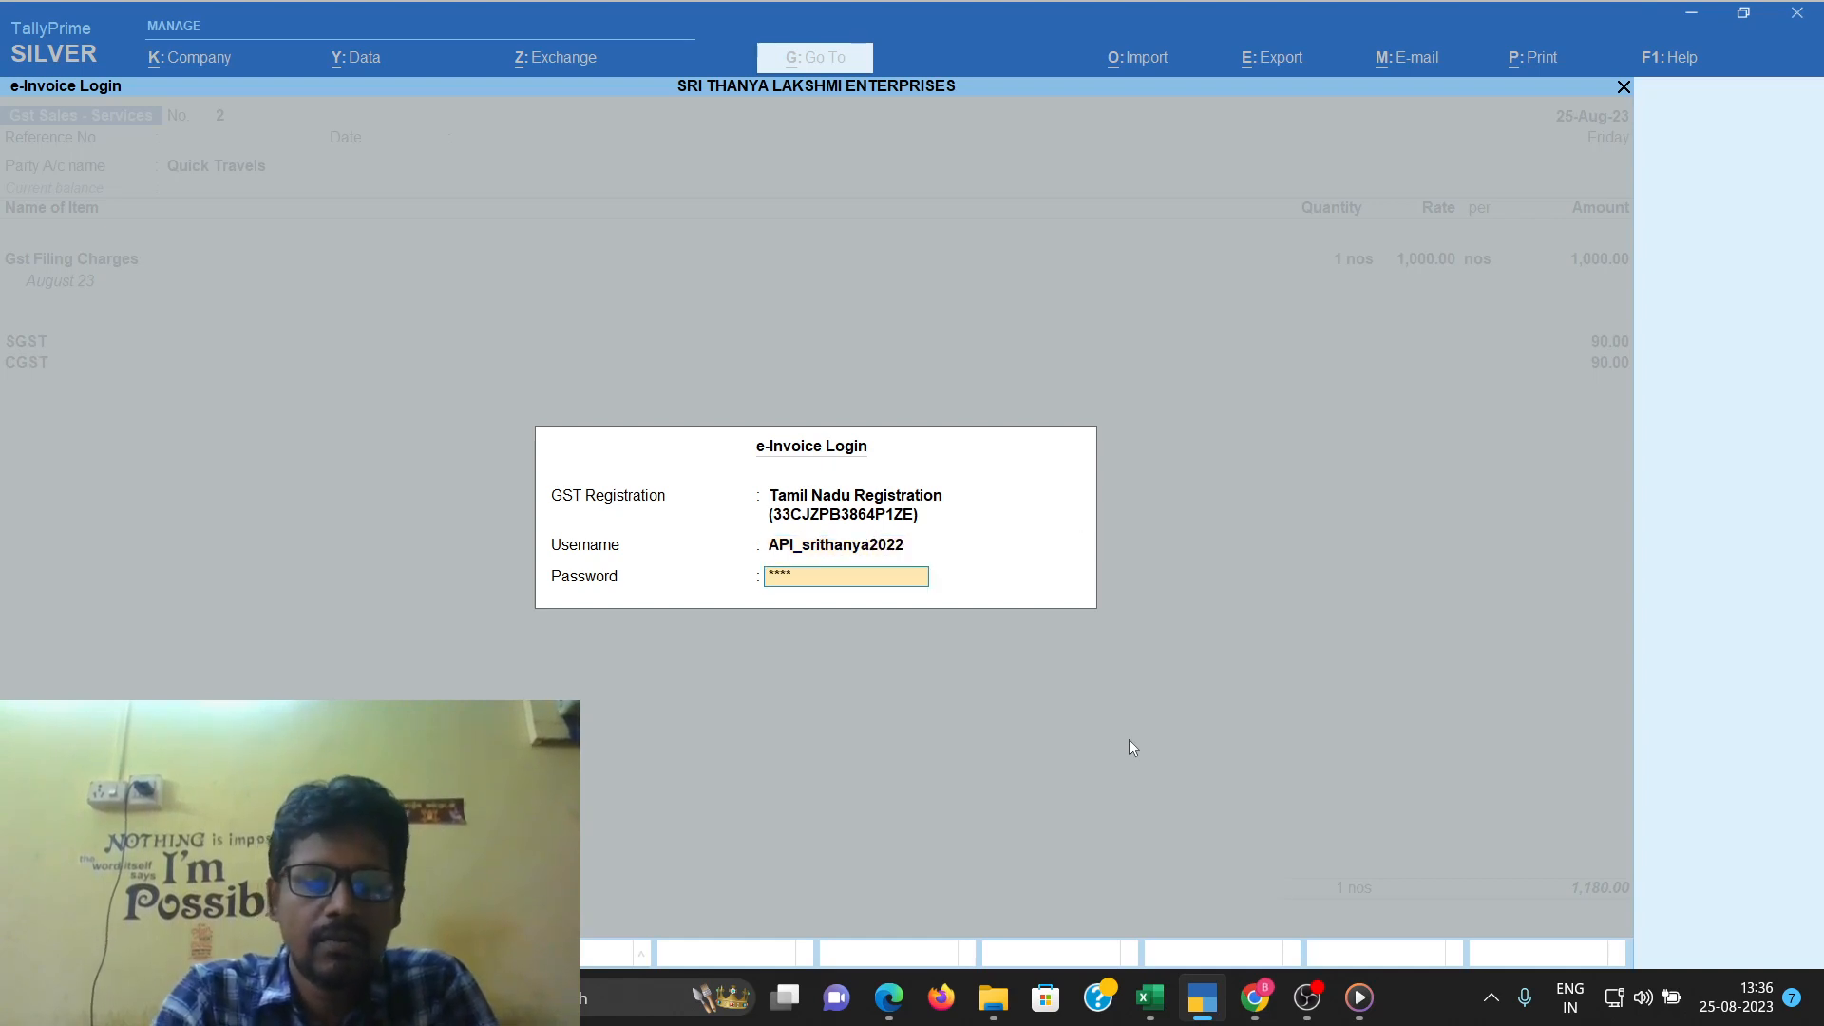
pyautogui.write('****')
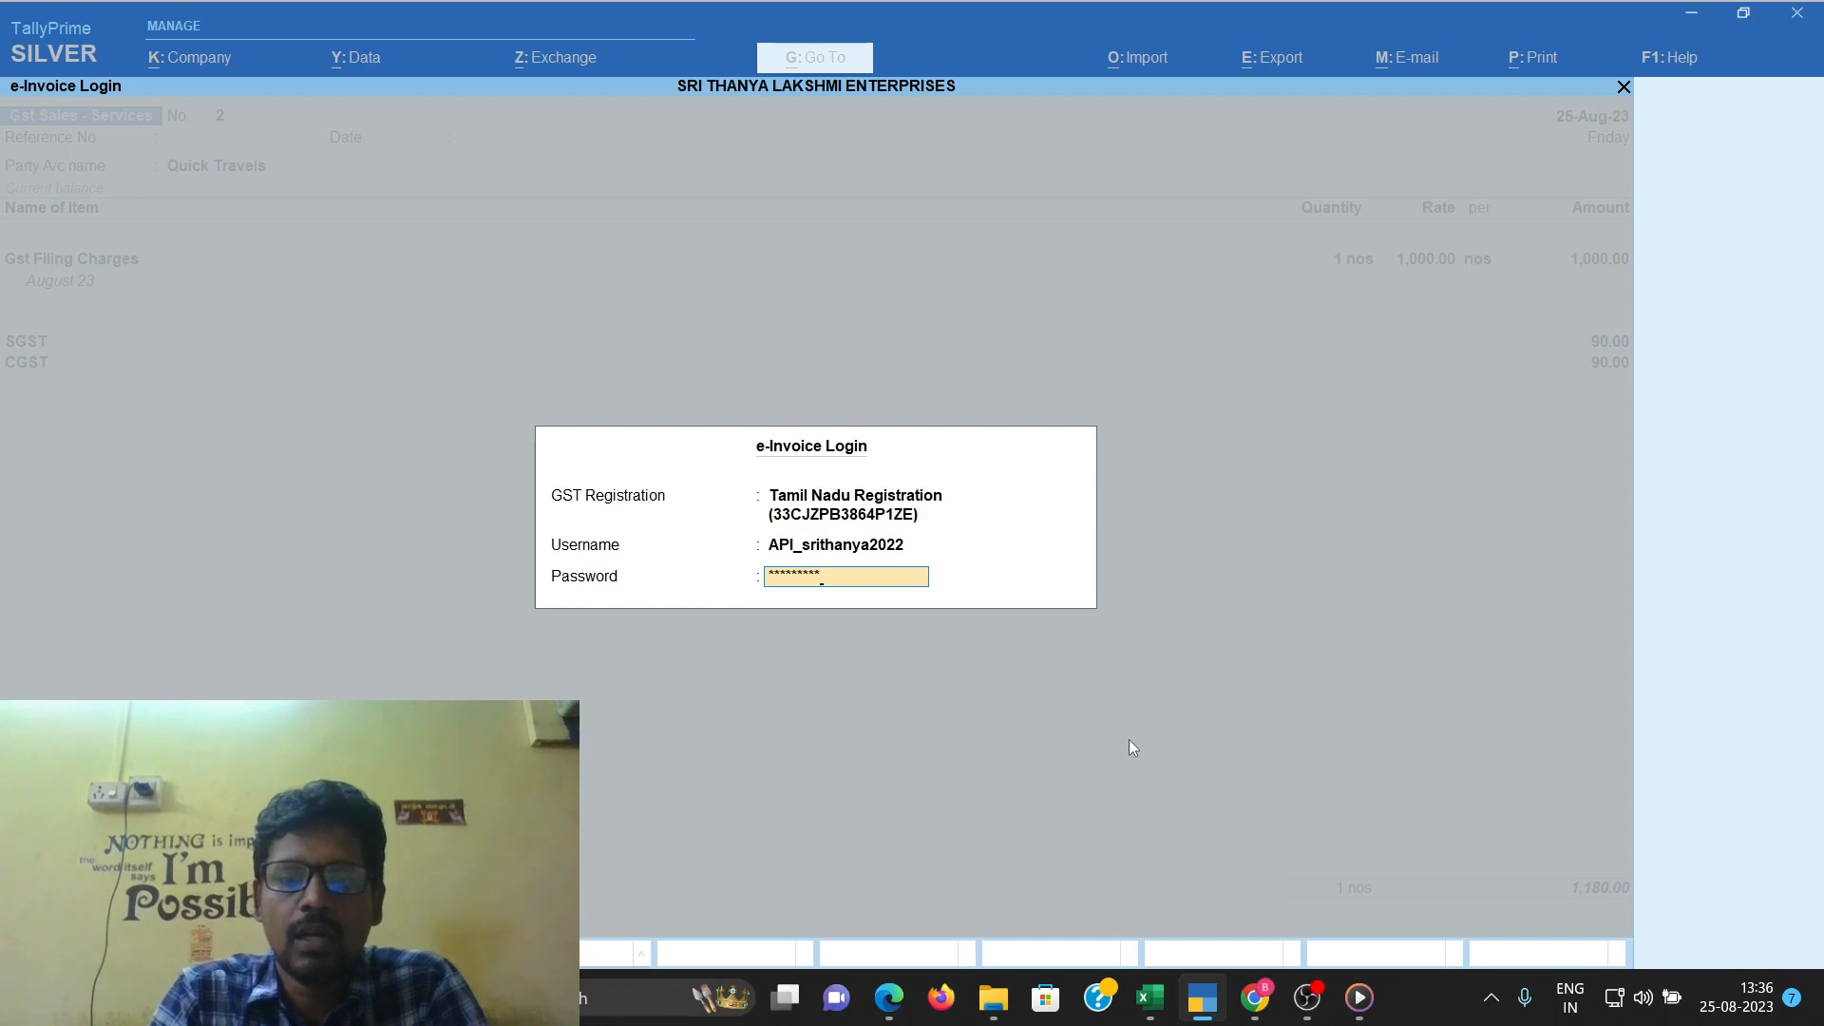
pyautogui.press('Return')
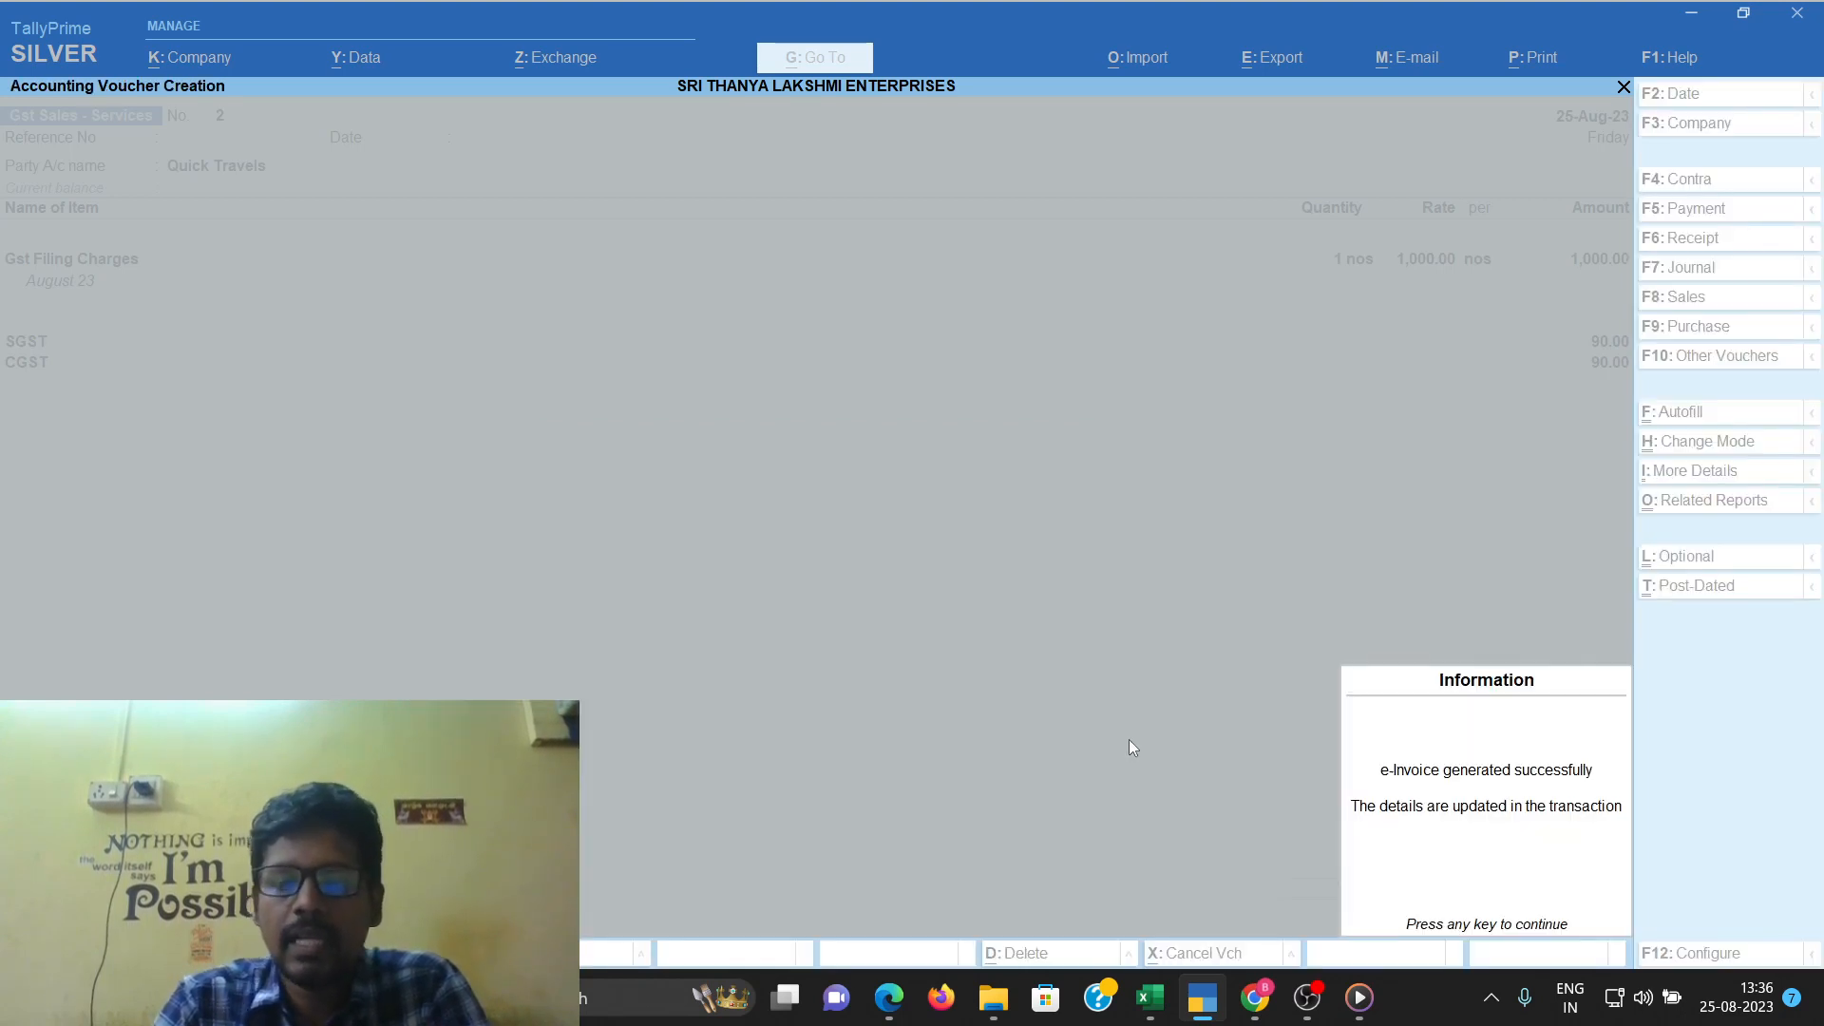
pyautogui.click(1483, 828)
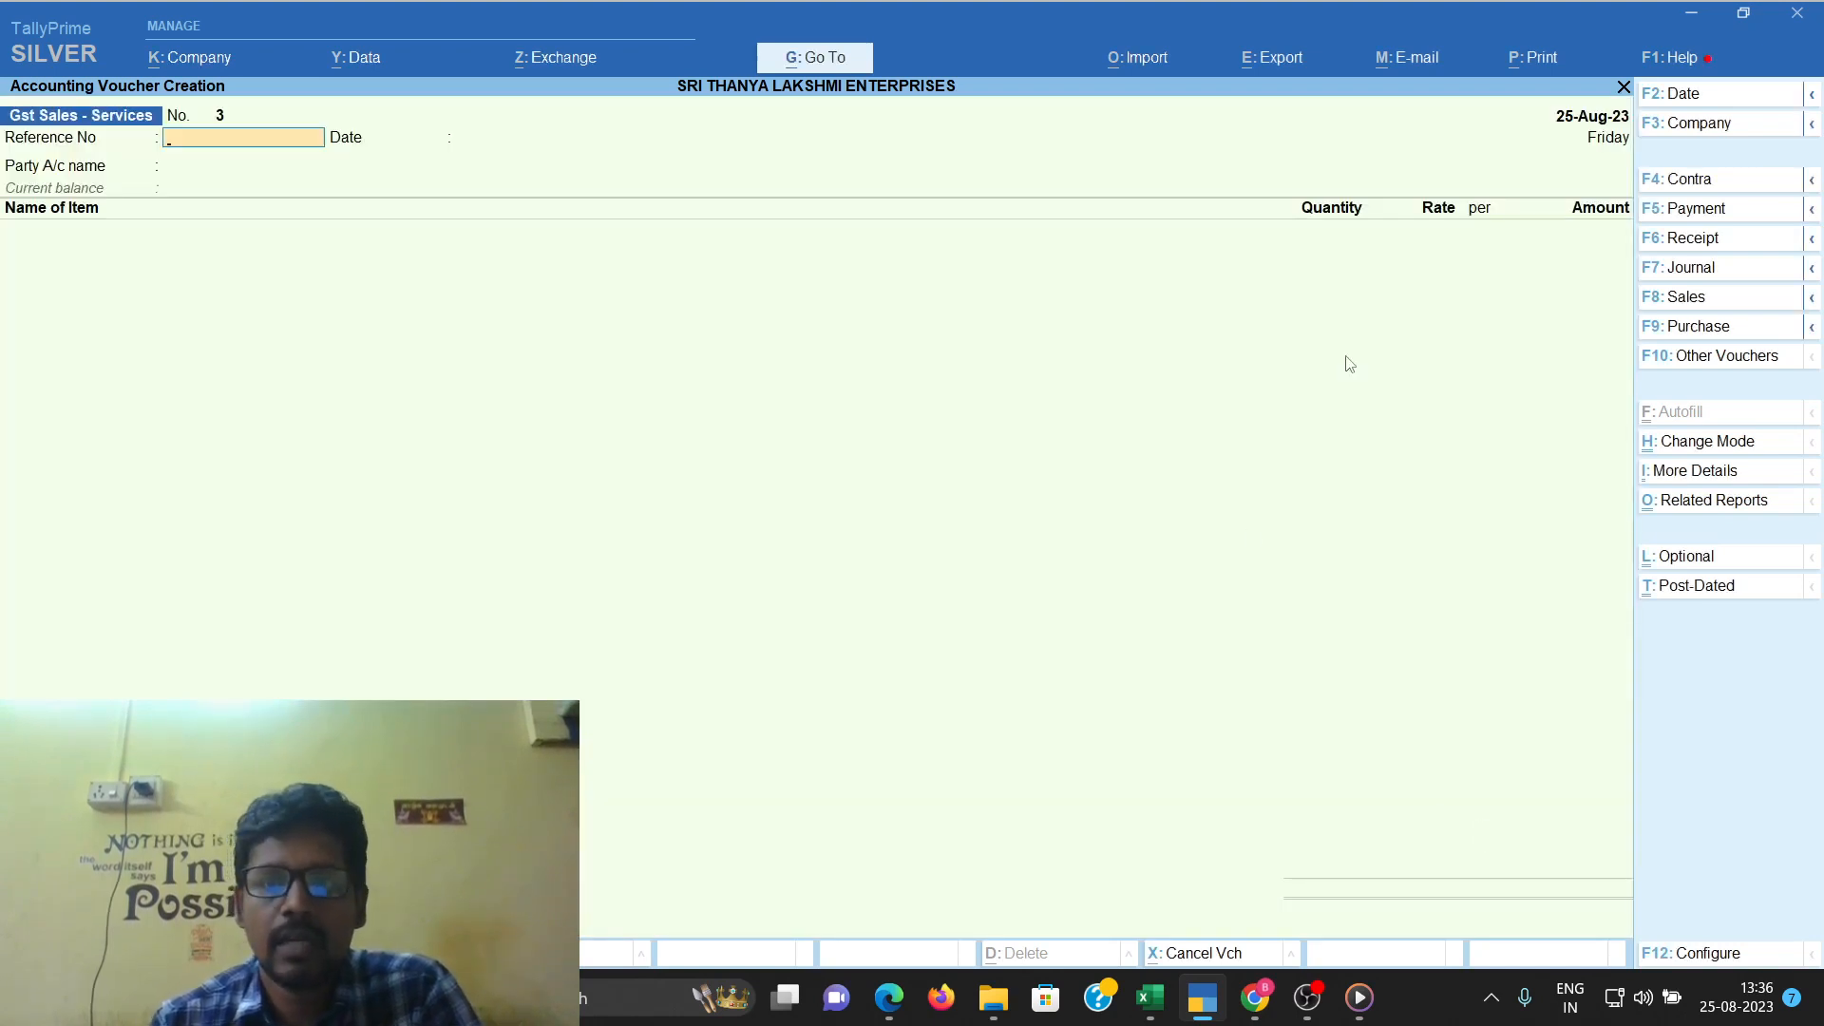
# Find the e-Invoice report and drill down to the vouchers with an IRN generated from the e-Invoice system
pyautogui.click(819, 55)
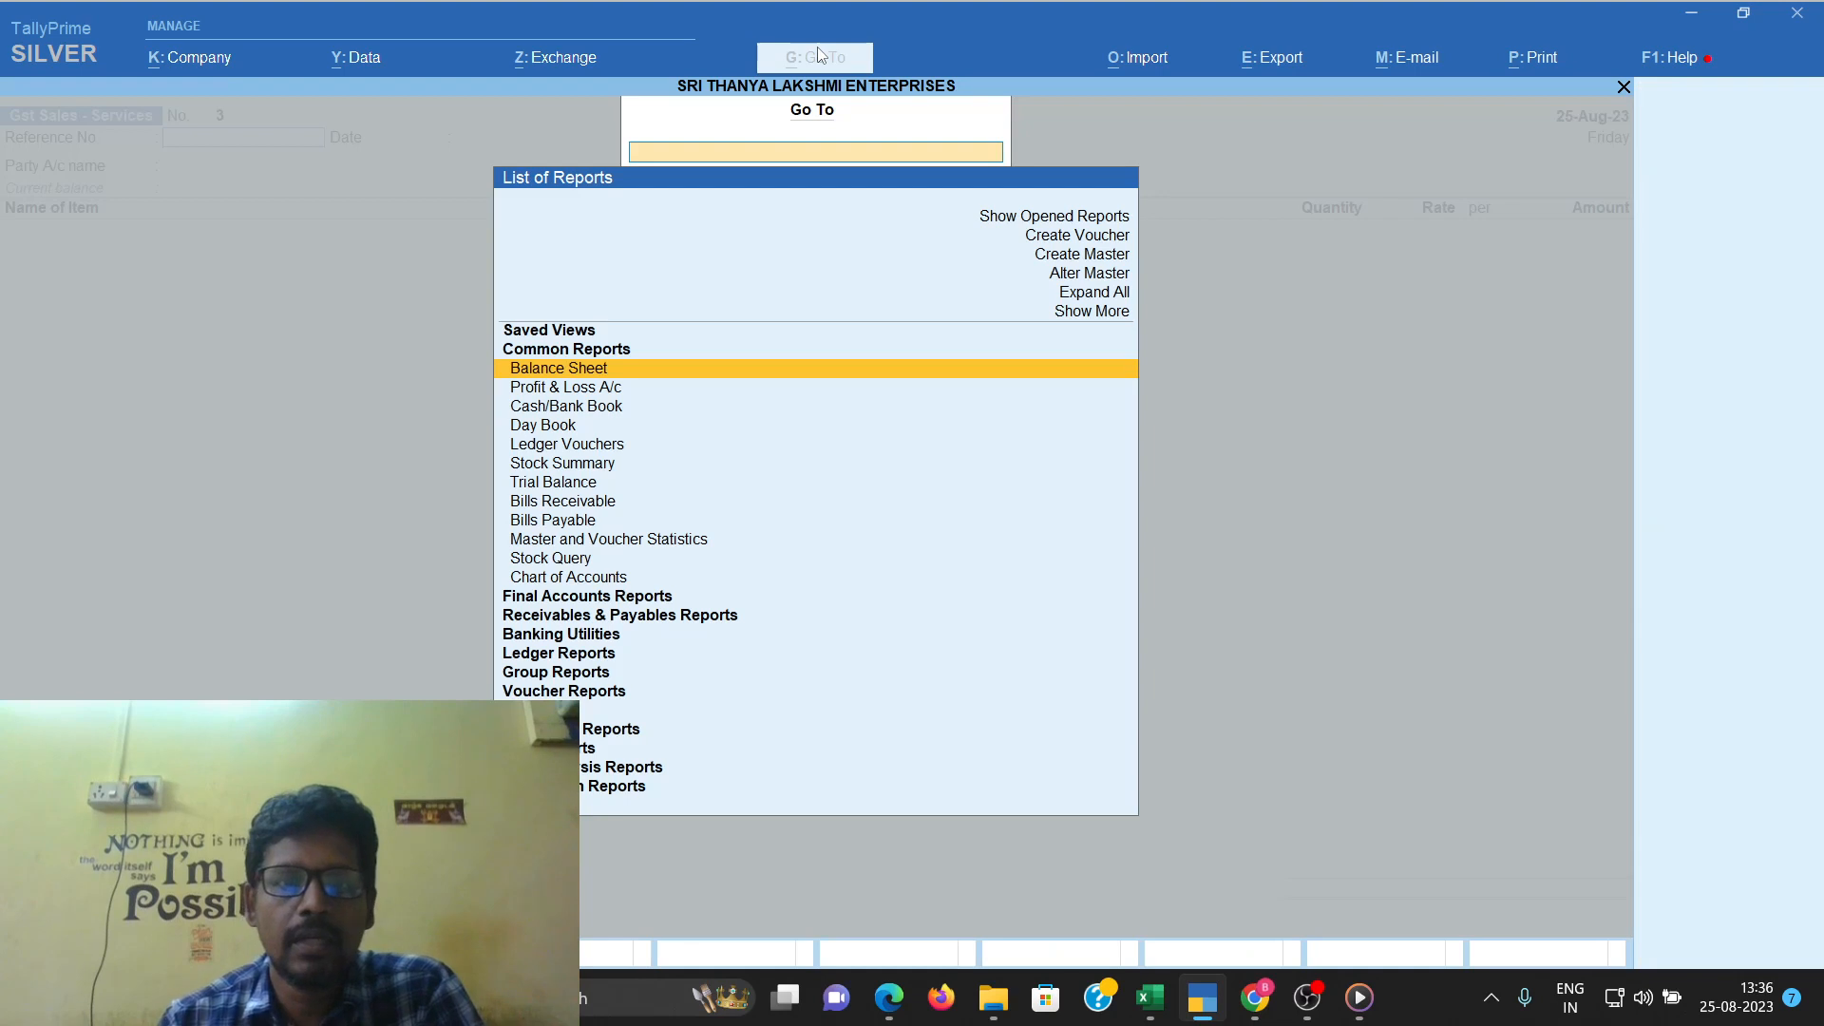
pyautogui.write('Einv')
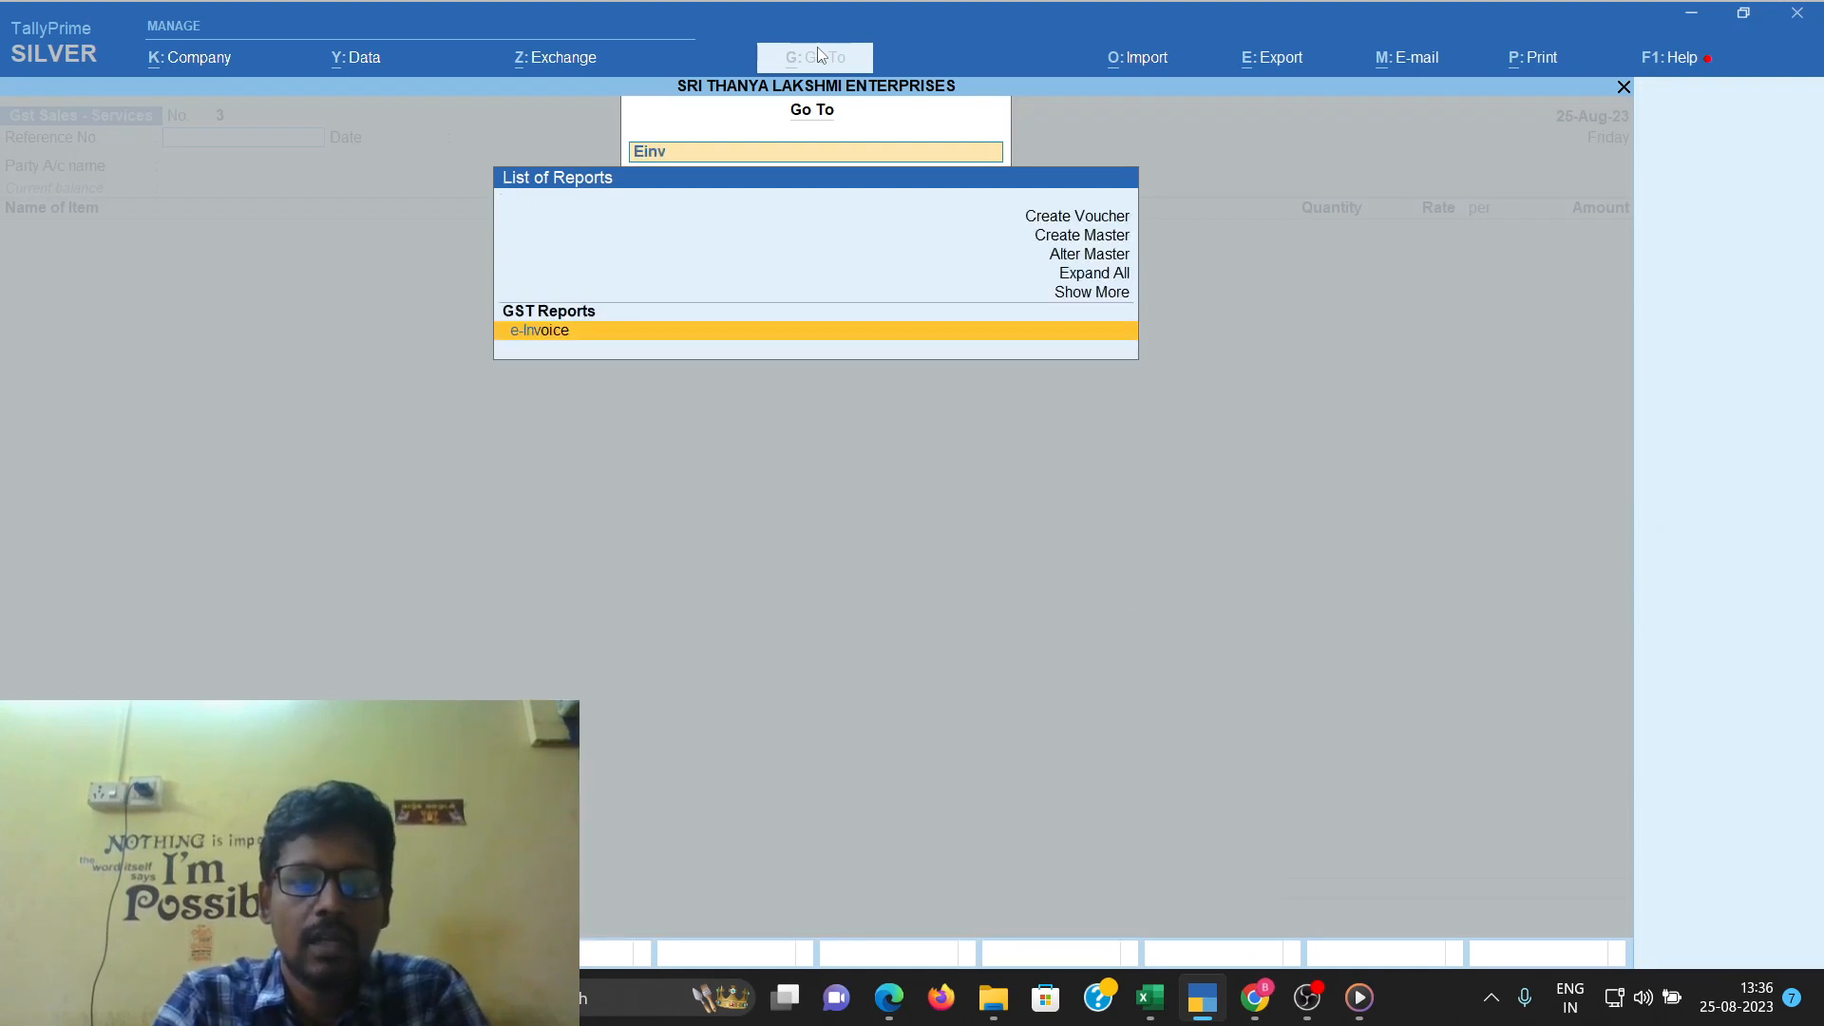
pyautogui.press('Return')
pyautogui.press('Return')
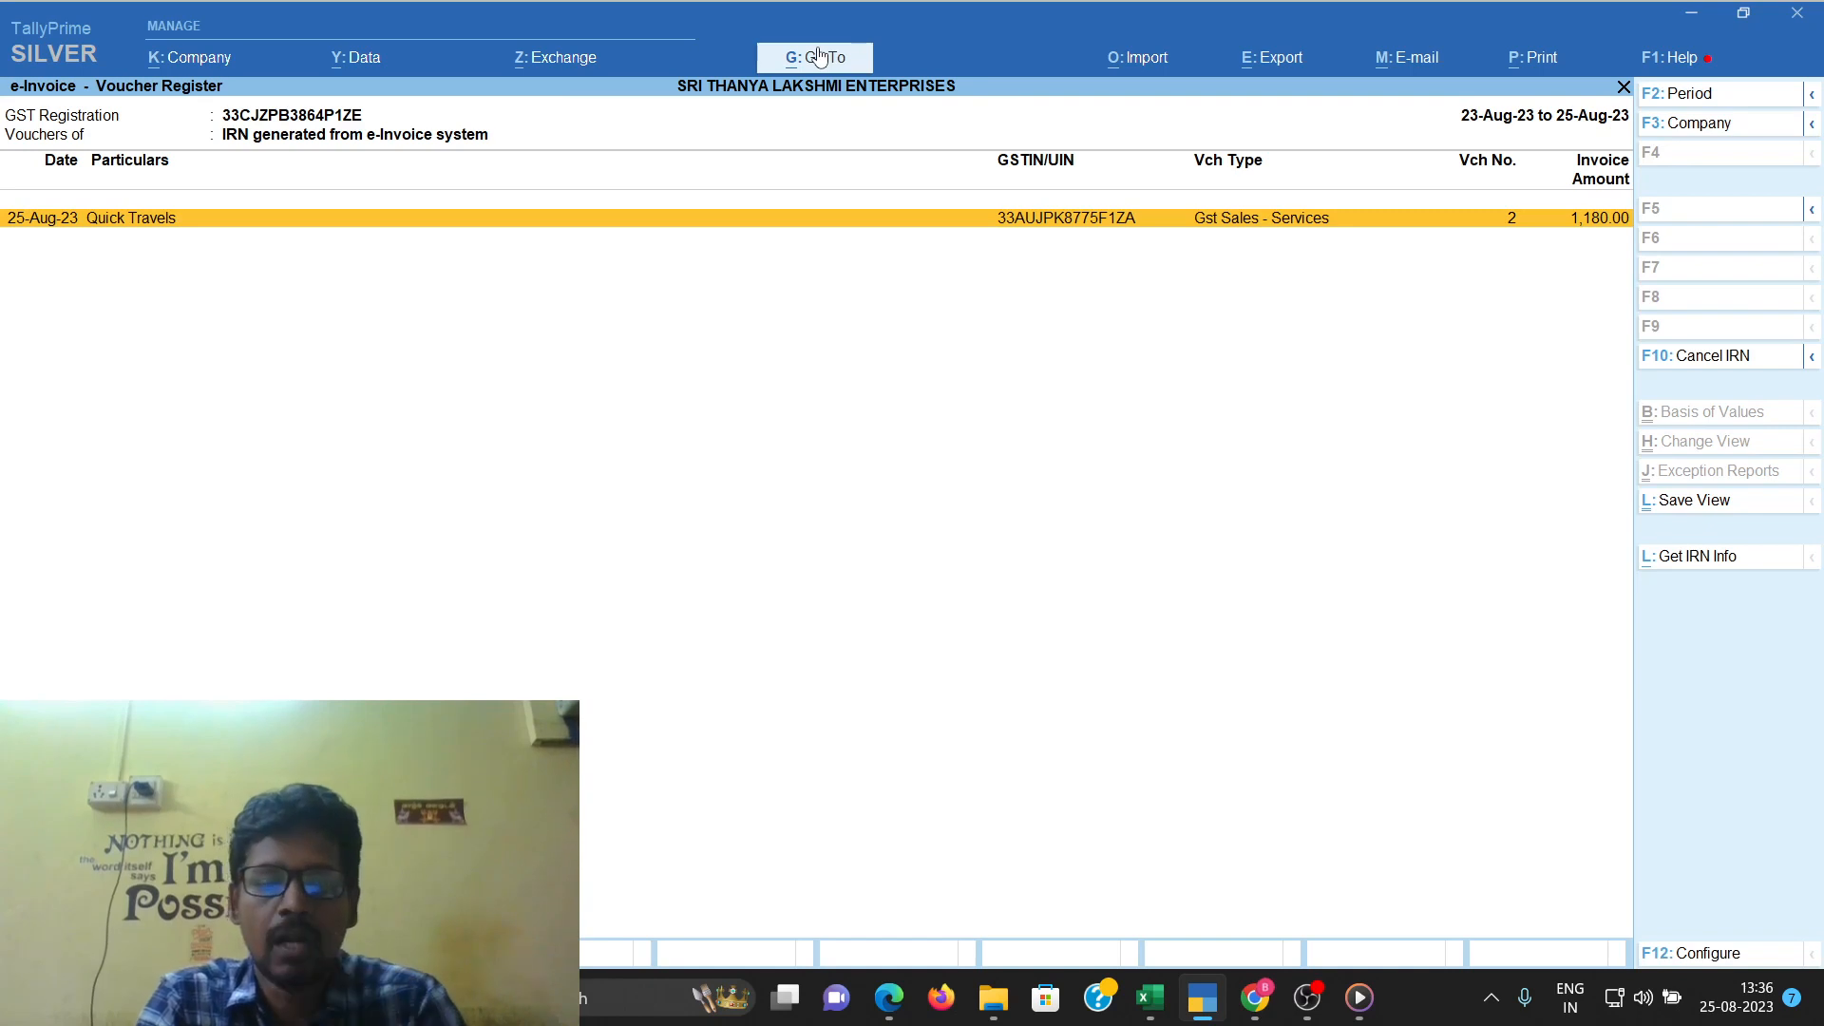
# Open the Quick Travels sales voucher from the register and preview its current invoice for printing
pyautogui.press('Return')
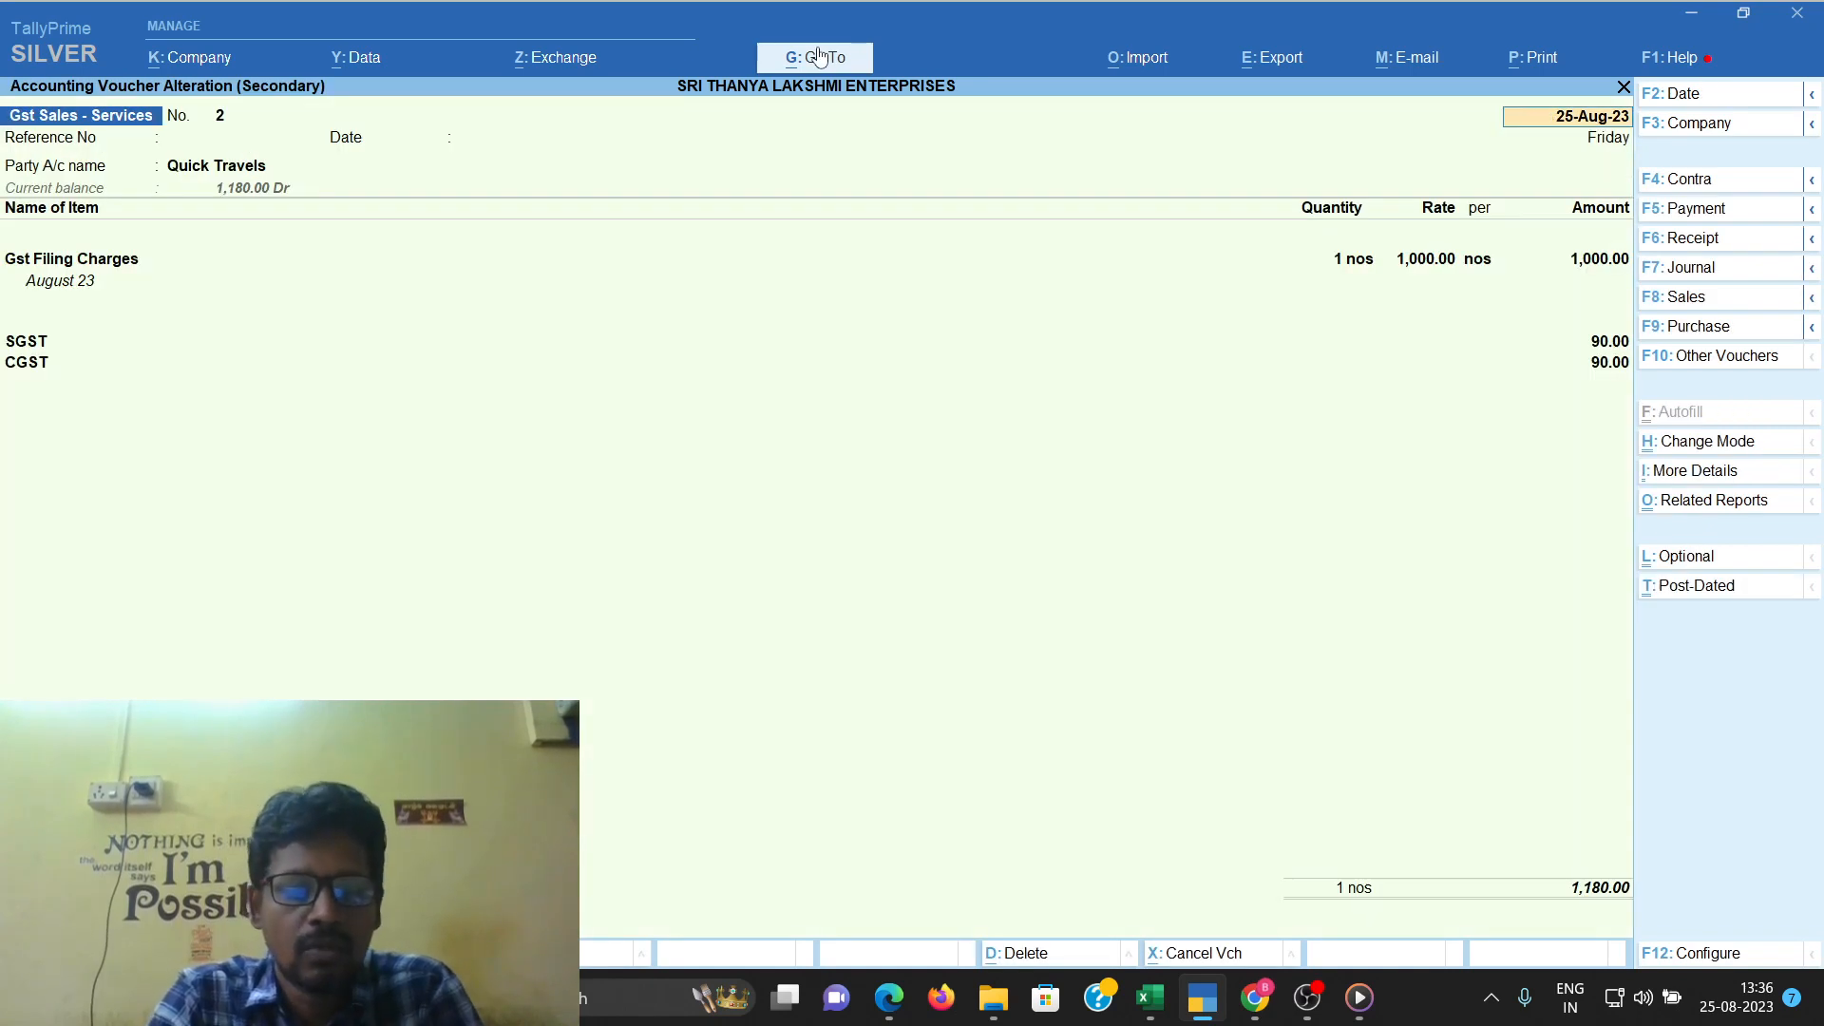
pyautogui.hotkey('alt', 'p')
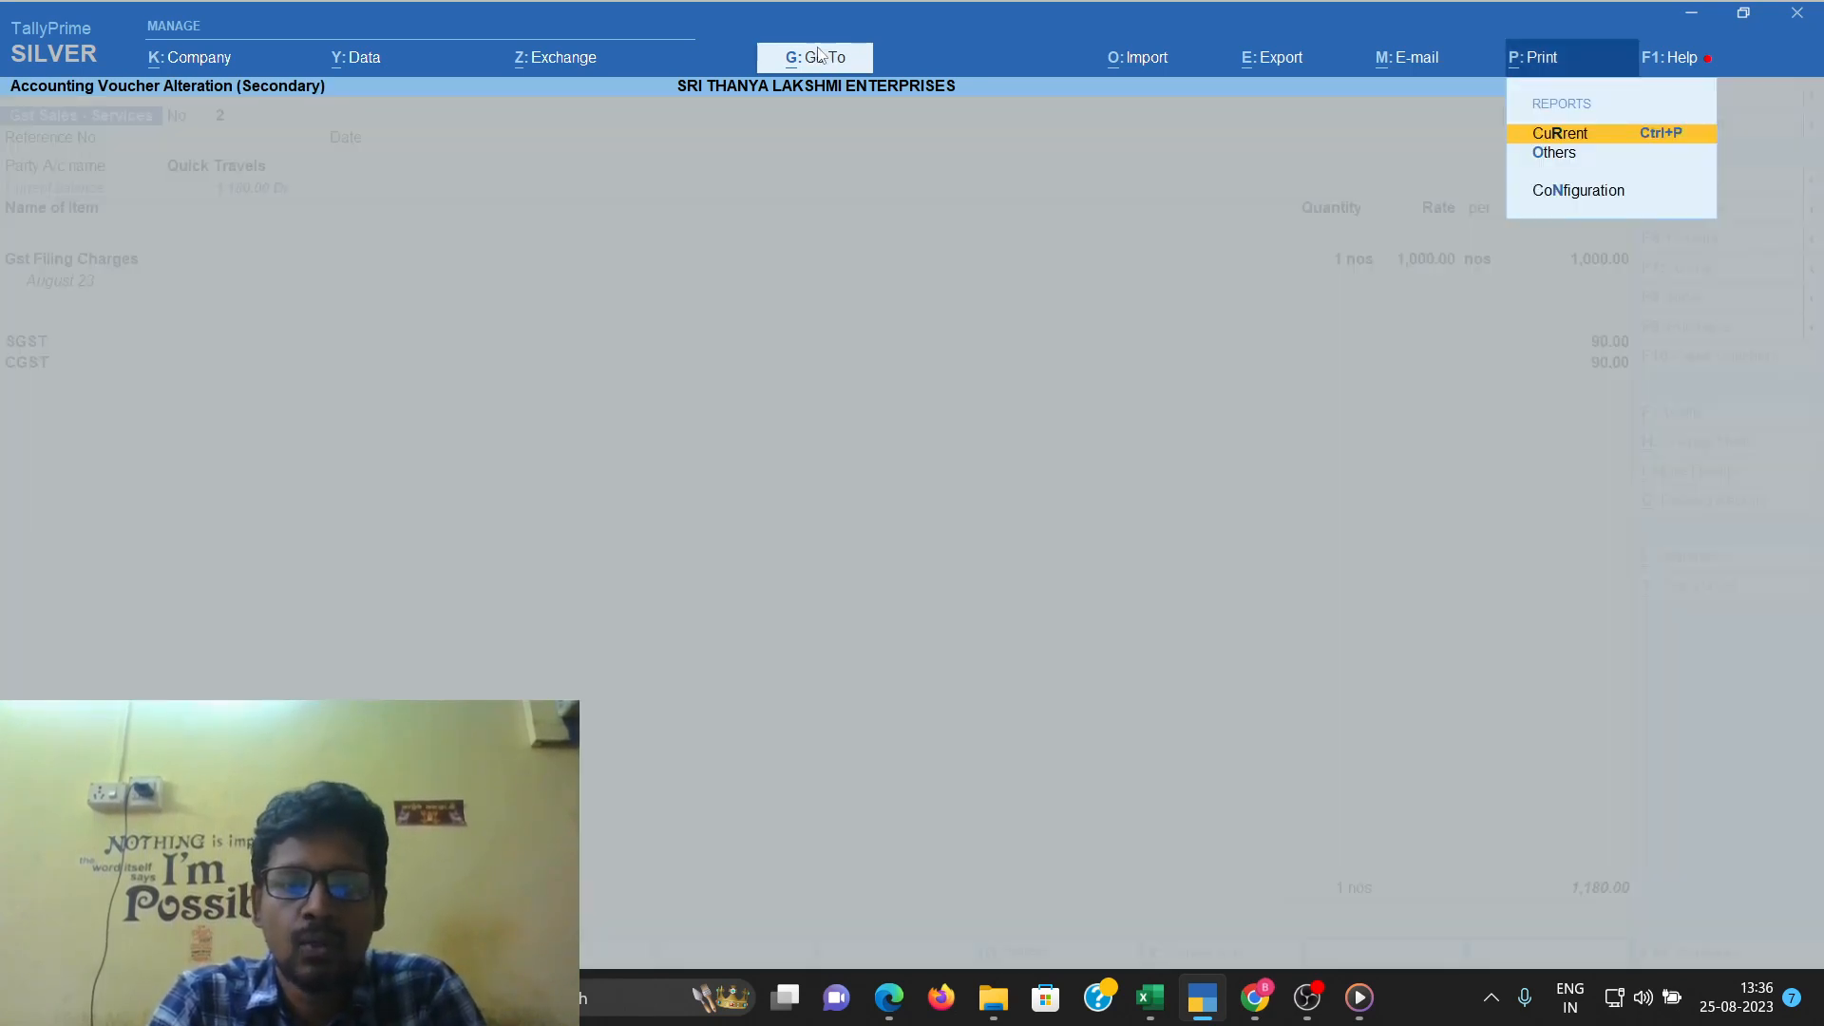
pyautogui.press('Return')
pyautogui.press('i')
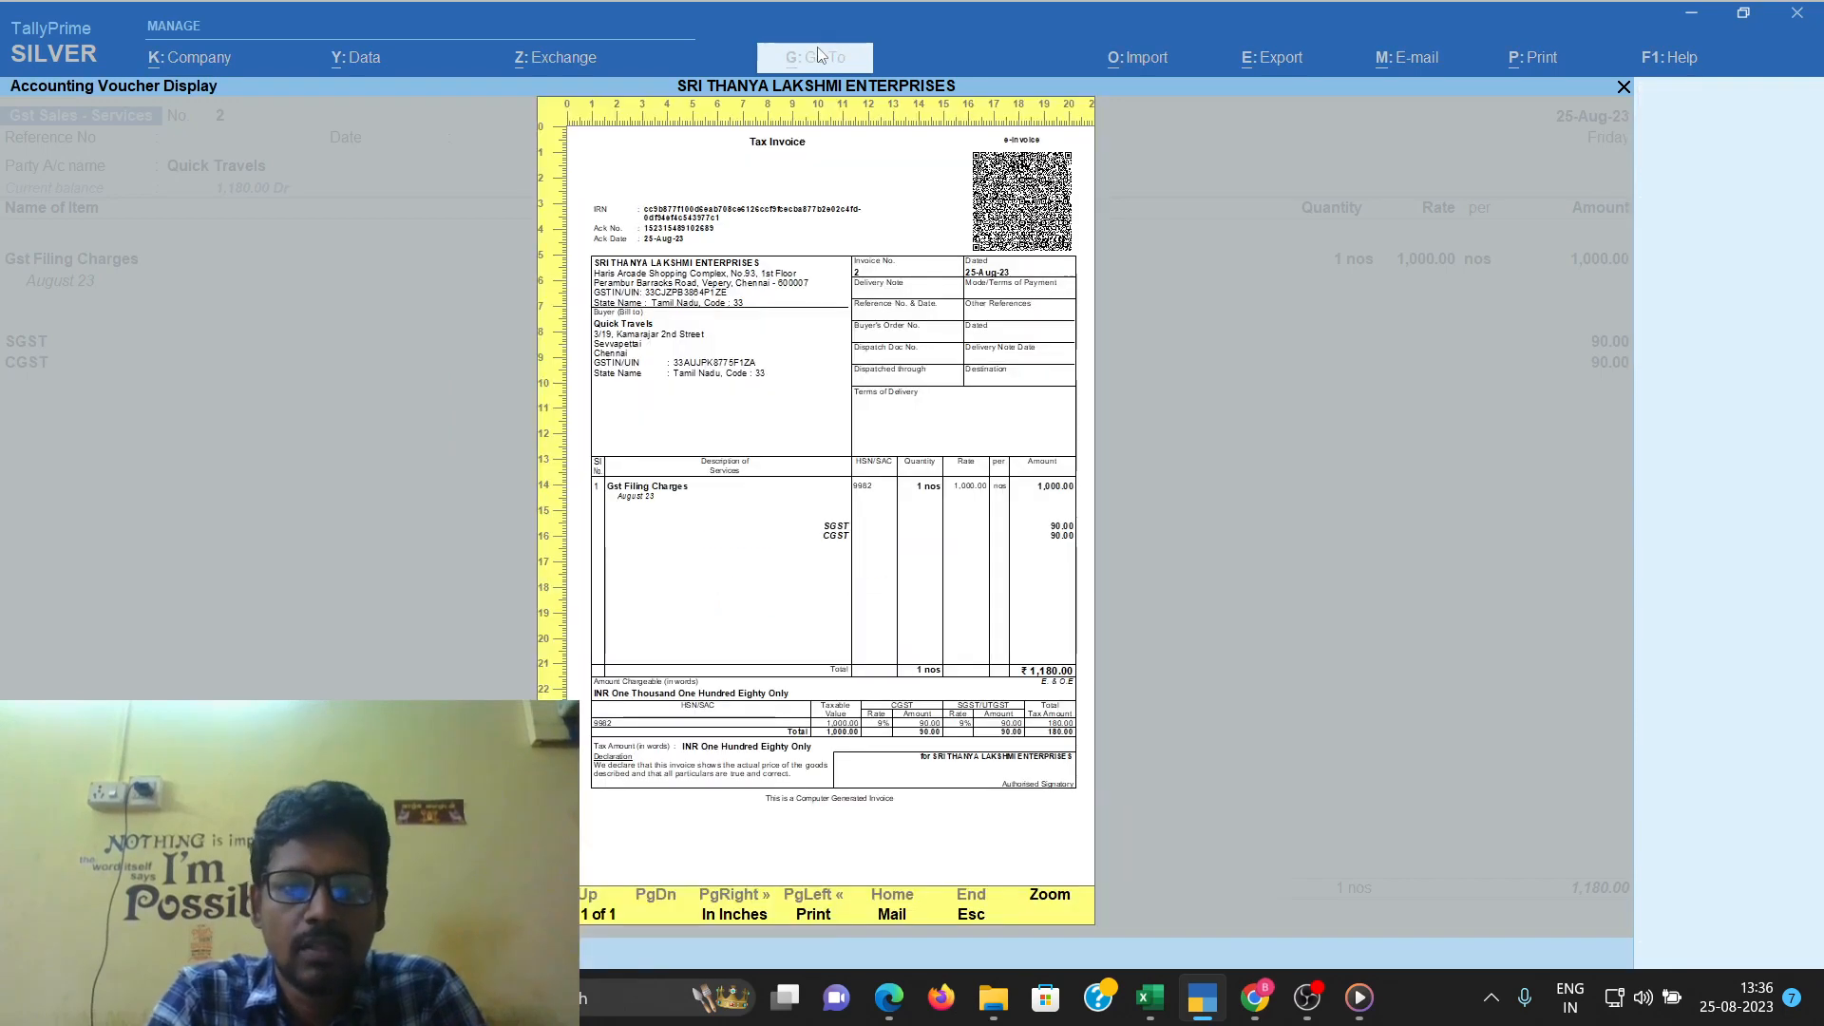
# Examine the zoomed invoice preview for the IRN, acknowledgement details, QR code, item and tax lines, and return to the full-page preview
pyautogui.press('z')
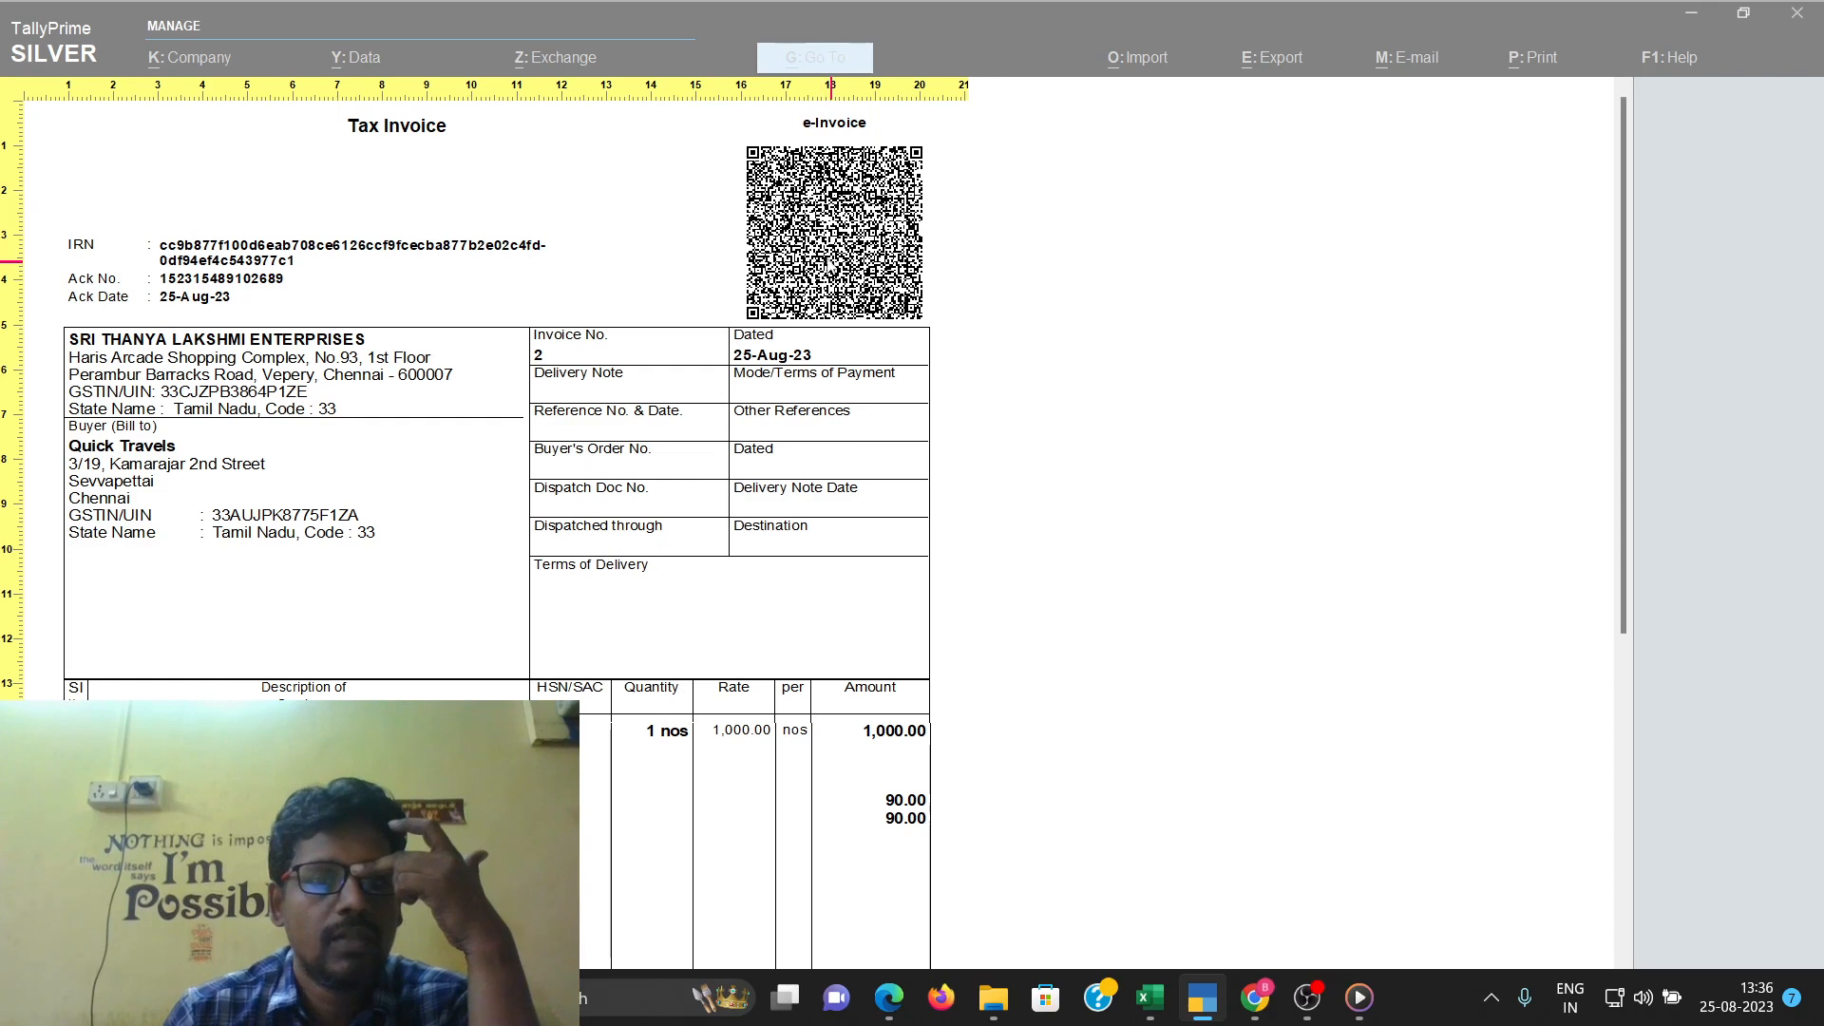
pyautogui.scroll(-5, 720, 659)
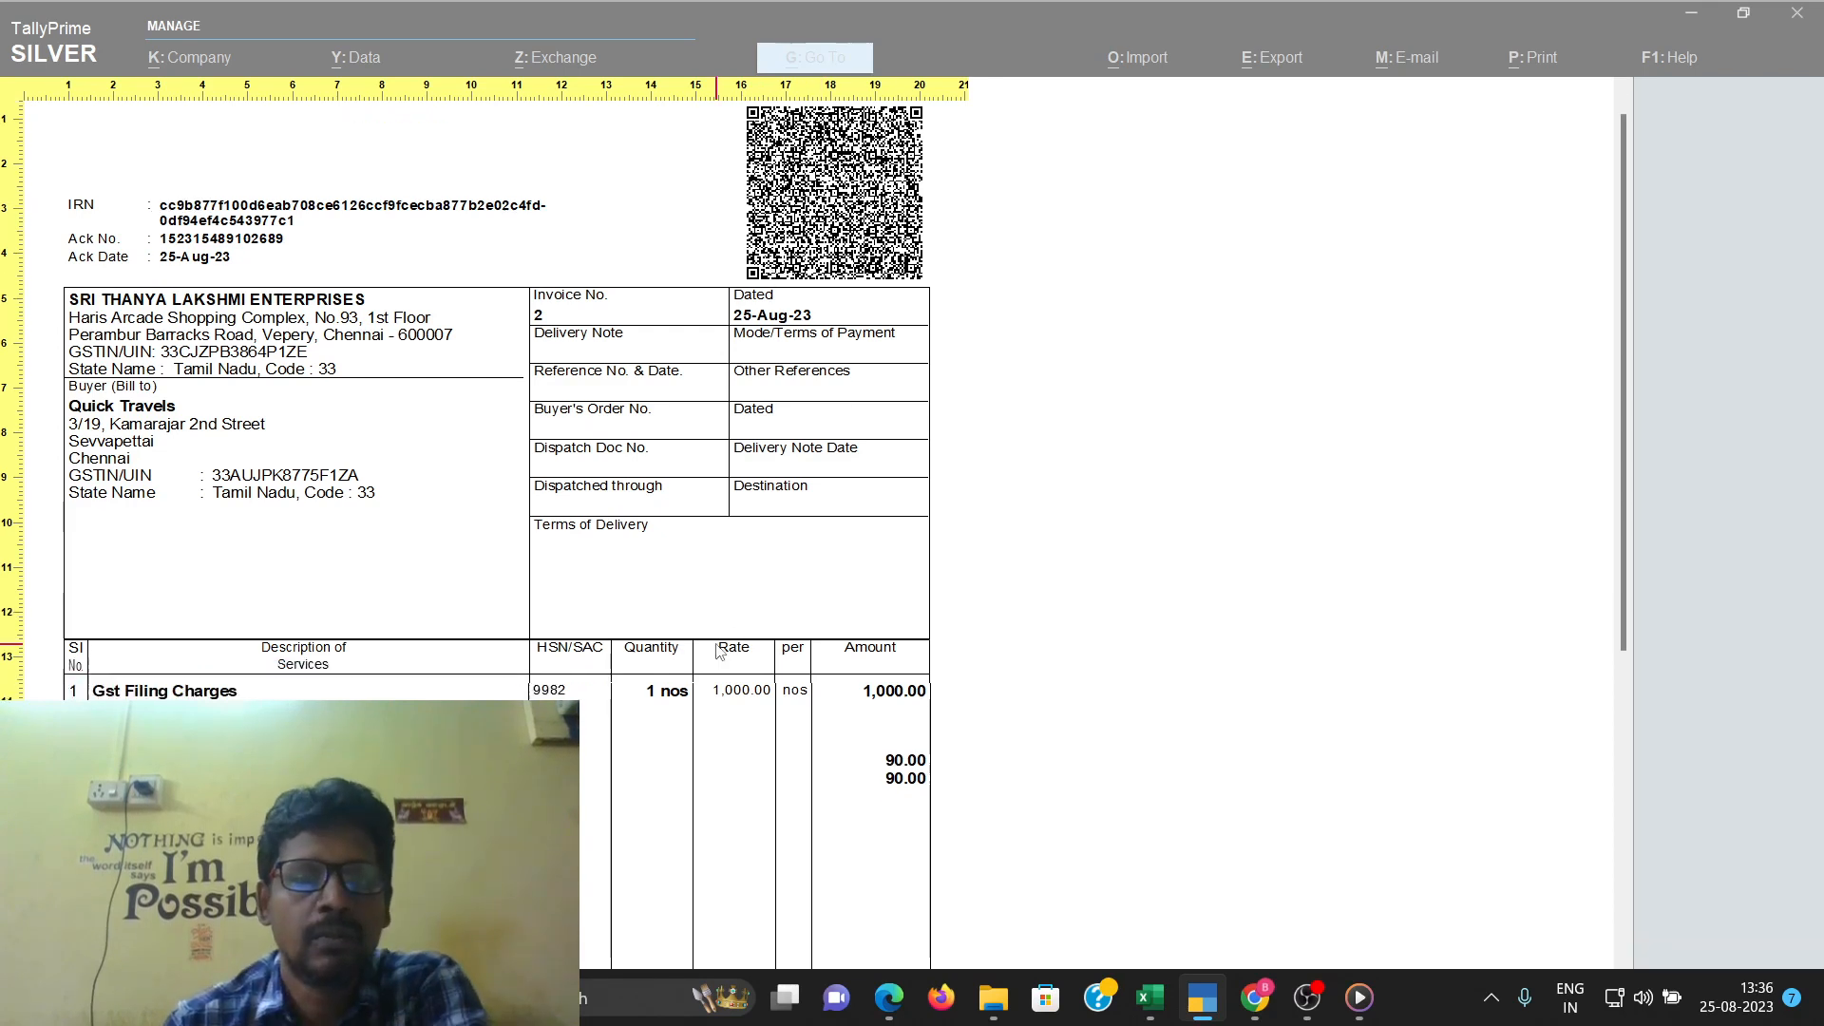
pyautogui.scroll(-4, 720, 660)
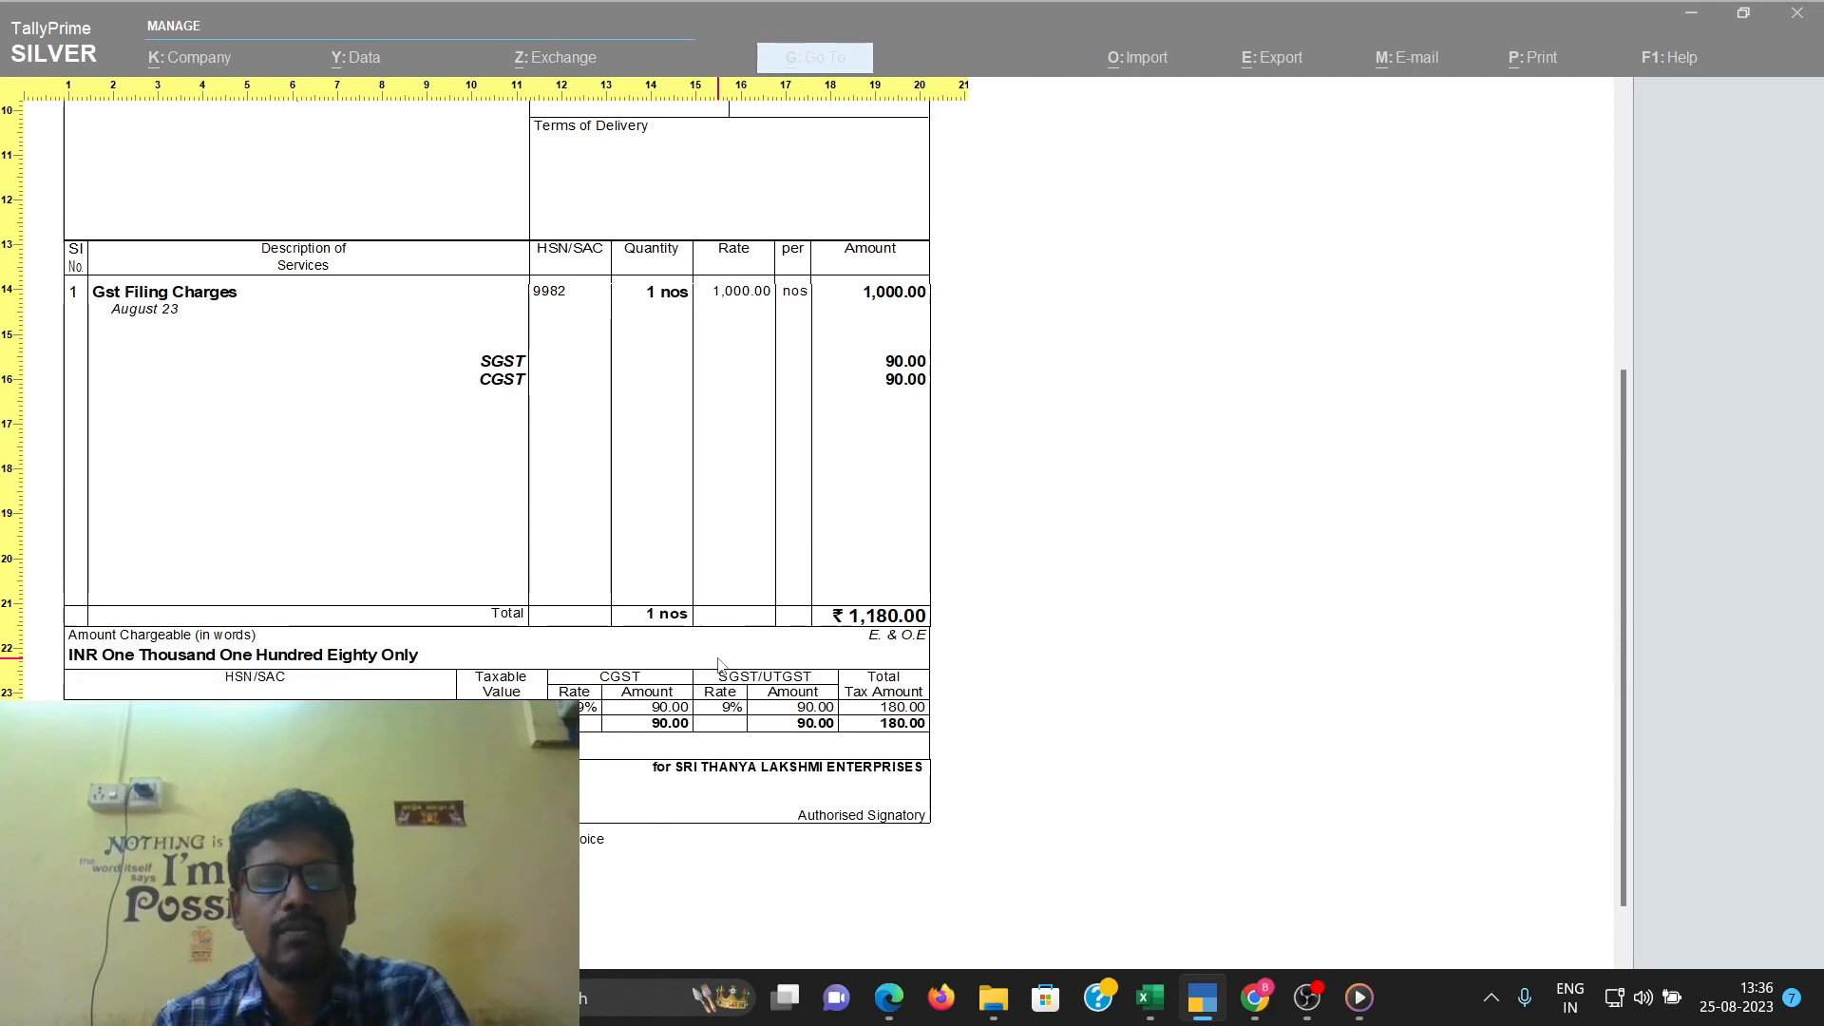
pyautogui.scroll(2, 698, 641)
pyautogui.scroll(4, 698, 641)
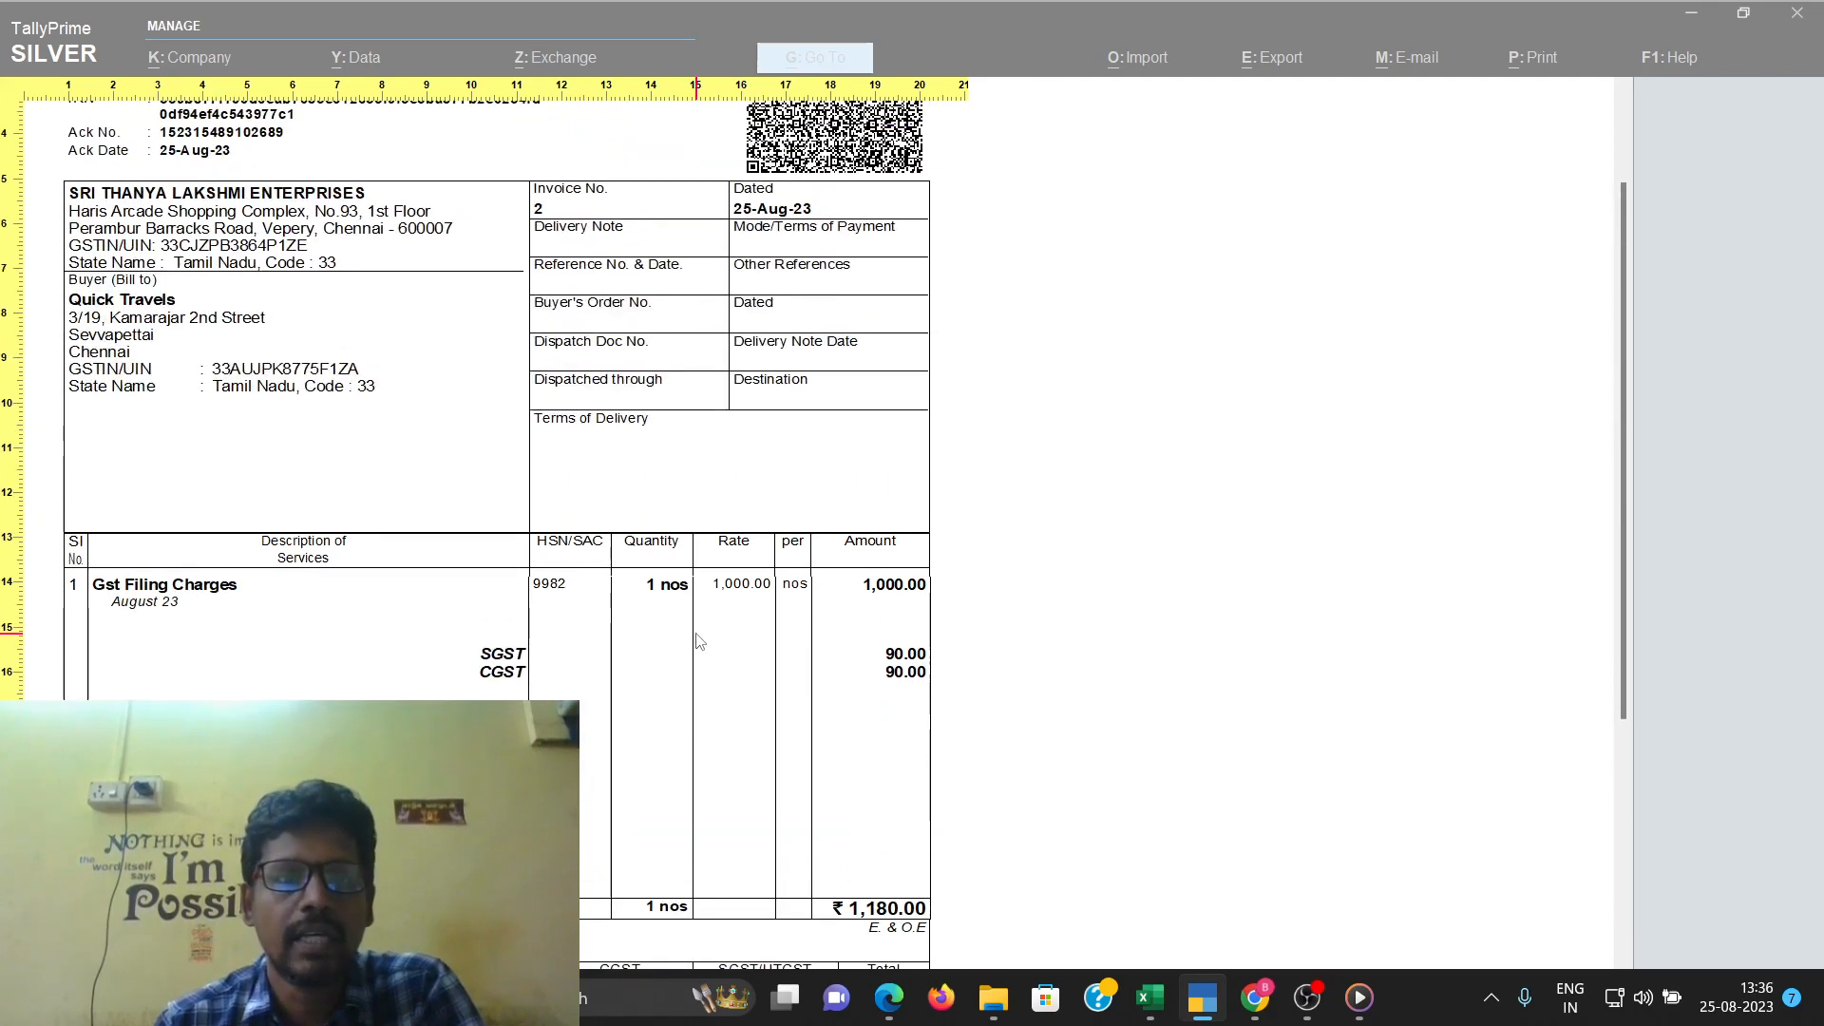
pyautogui.press('Escape')
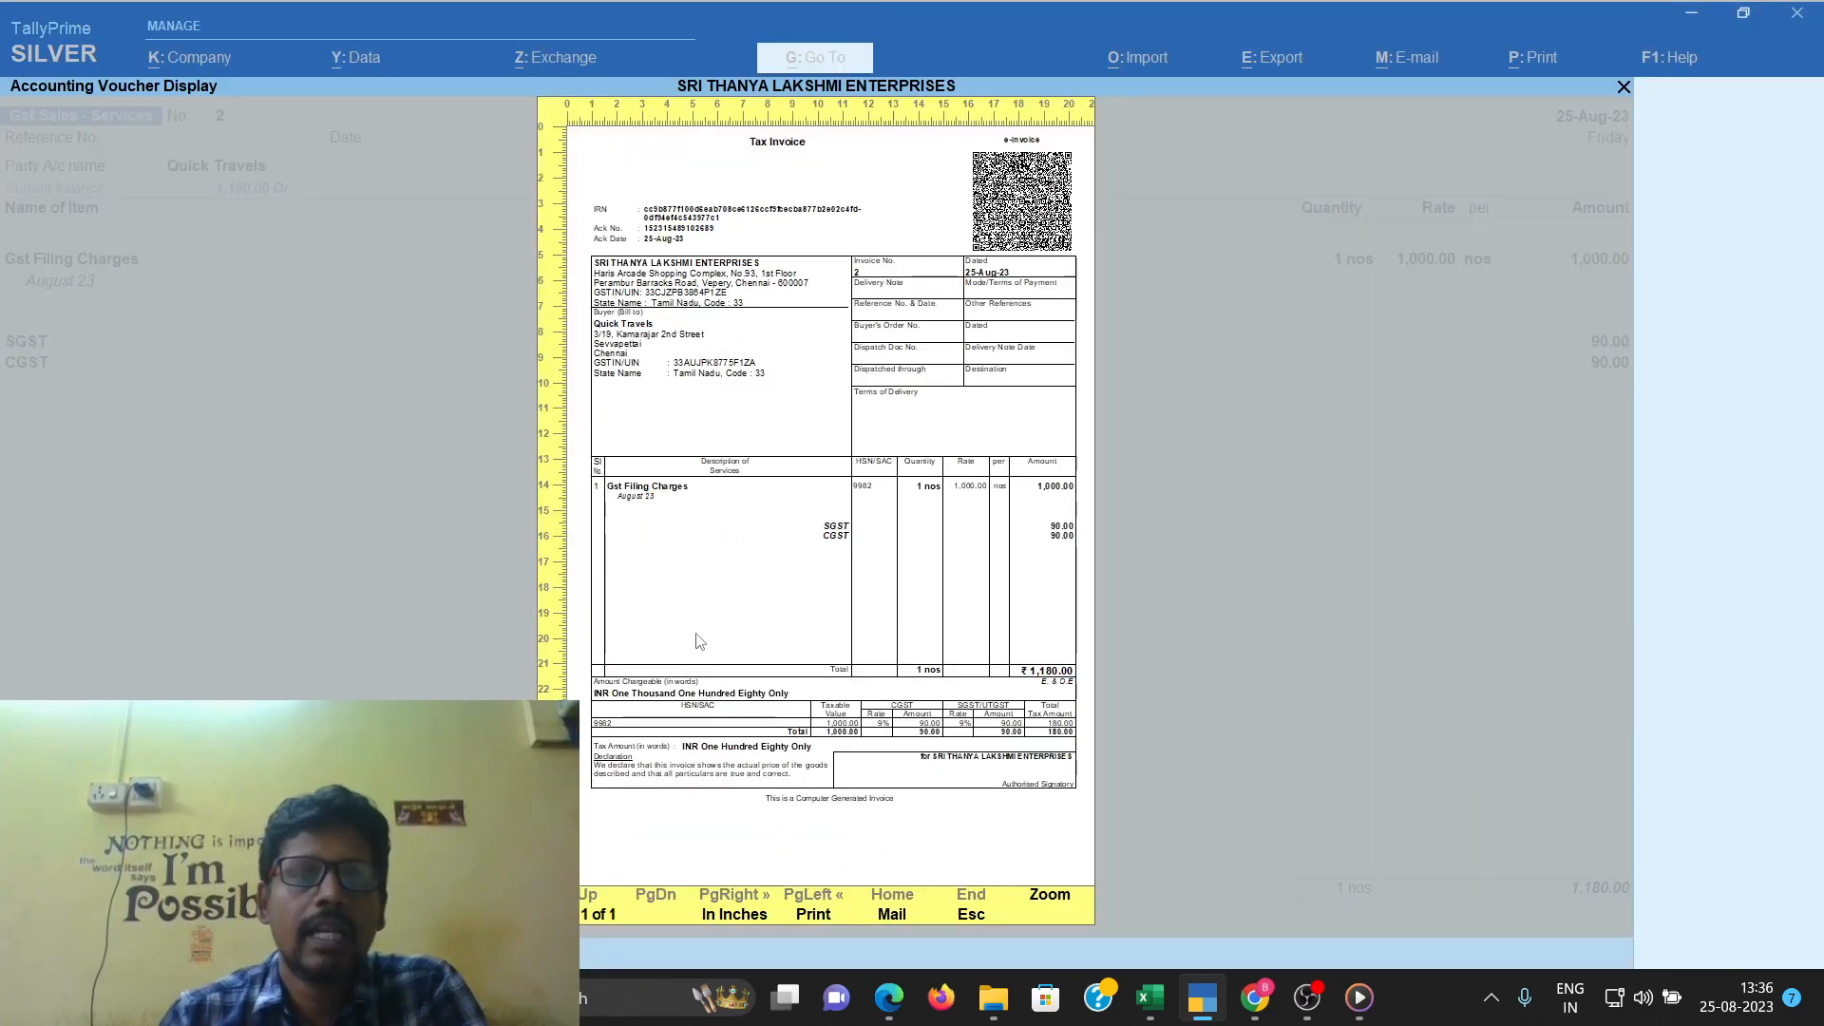